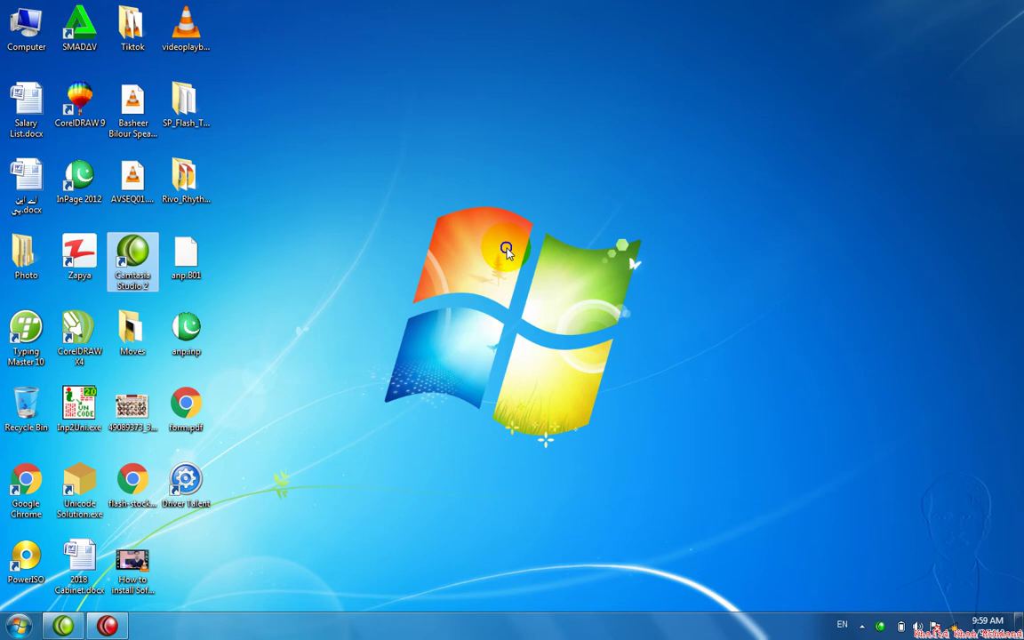
# Refresh the desktop, then start Word by running winword from the Run box
pyautogui.rightClick(509, 250)
pyautogui.click(536, 289)
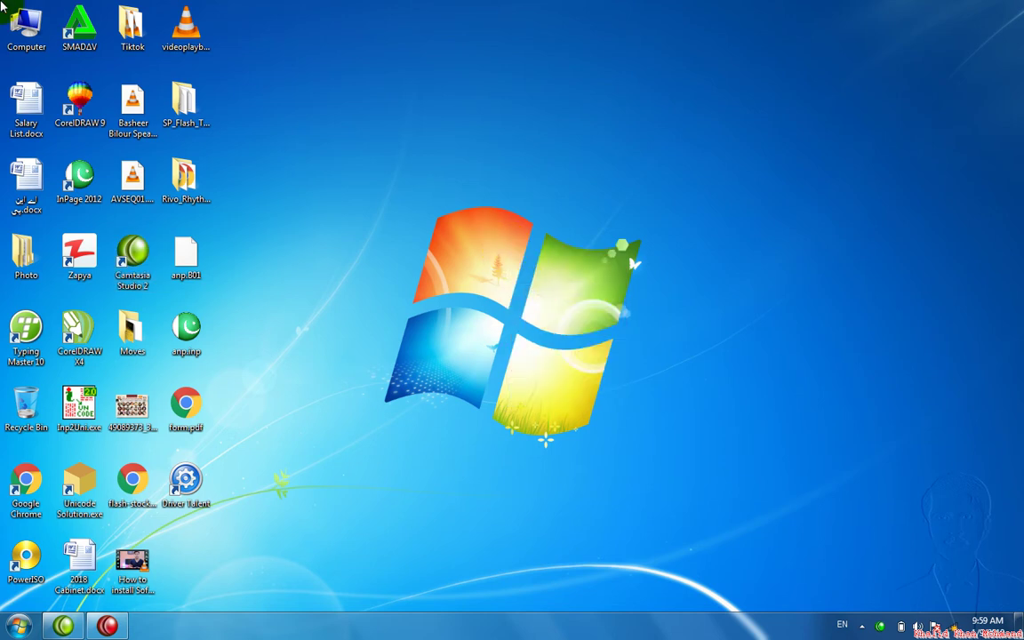
pyautogui.press('super+r')
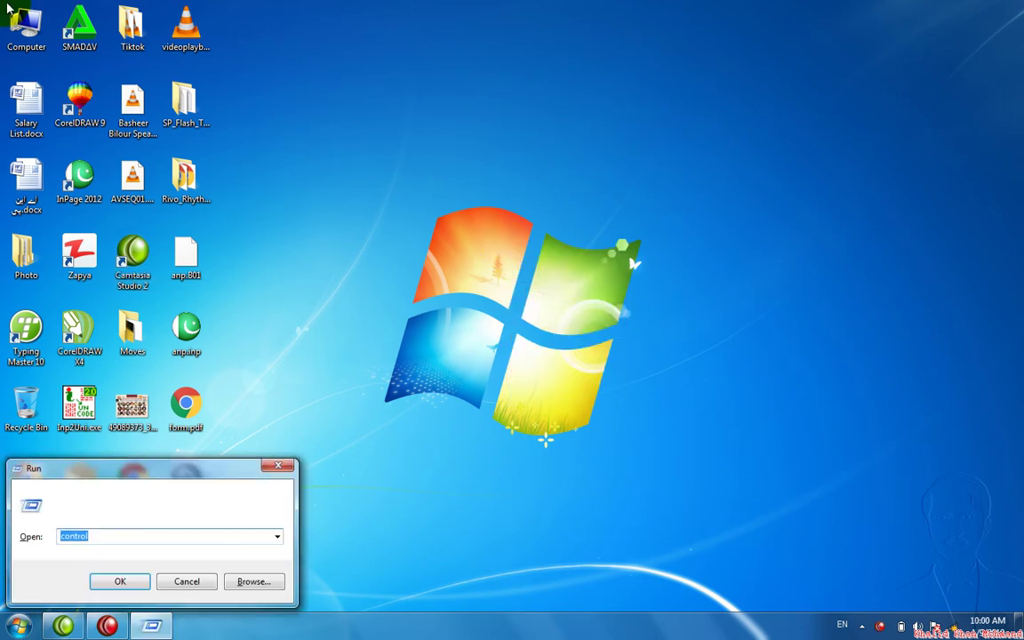
pyautogui.write('win')
pyautogui.press('Down')
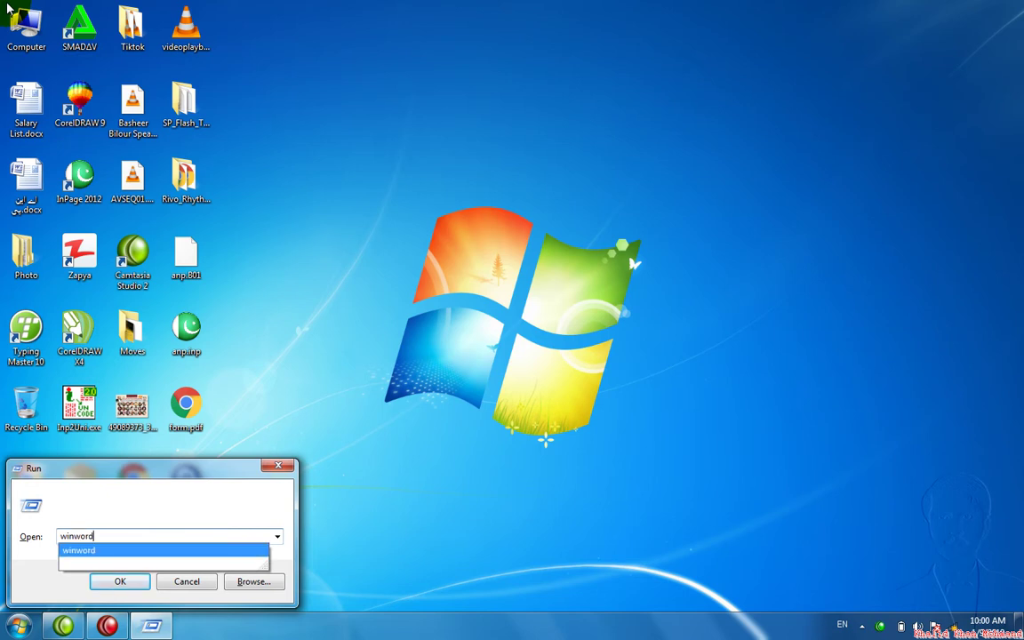
pyautogui.press('Return')
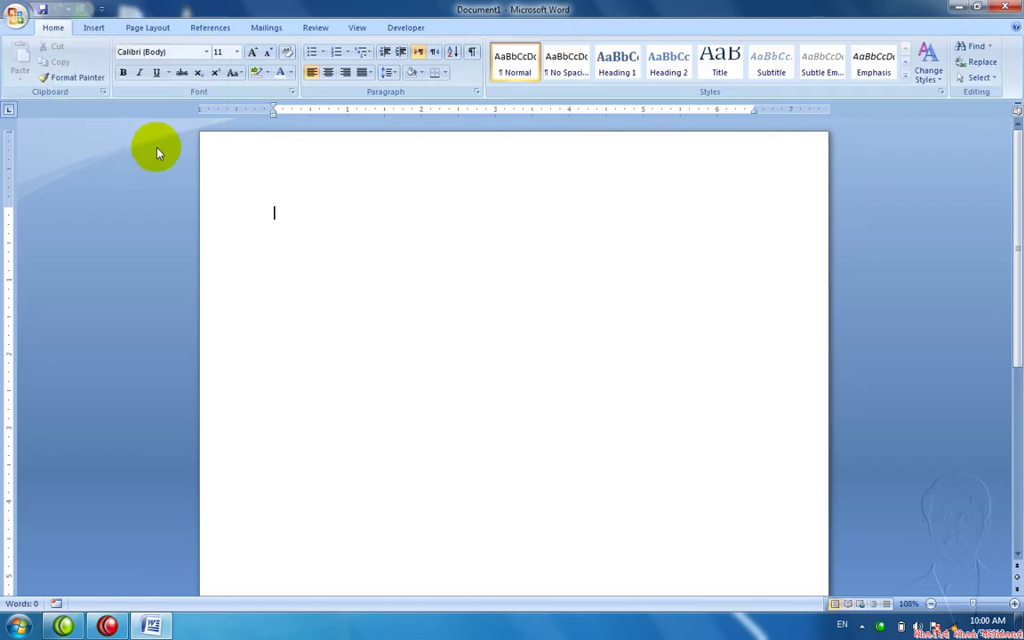
# Insert Koala.jpg from Pictures > Sample Pictures into Document1
pyautogui.click(99, 30)
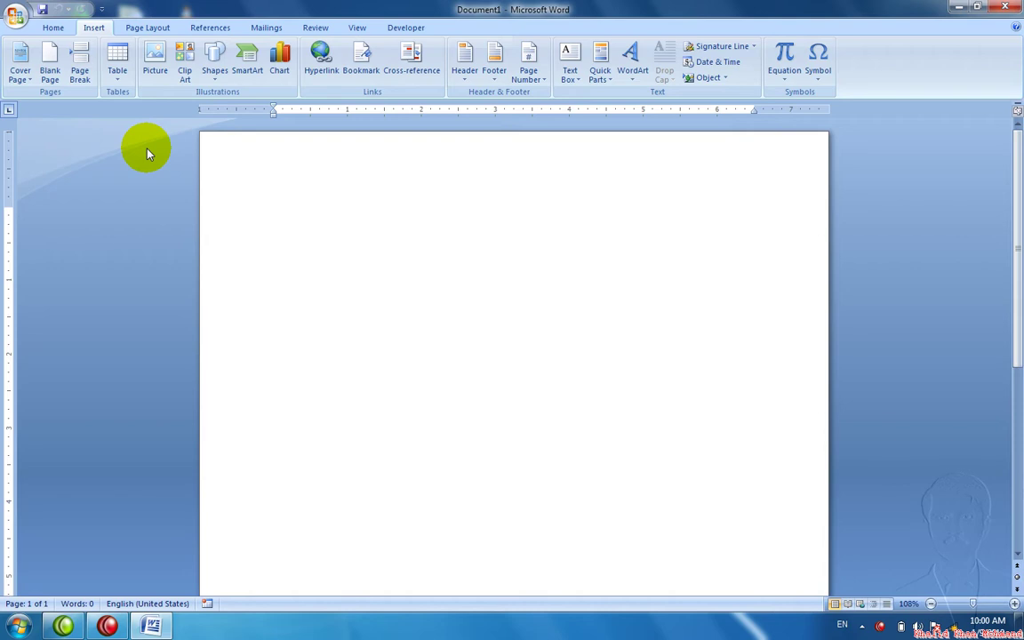
pyautogui.click(158, 67)
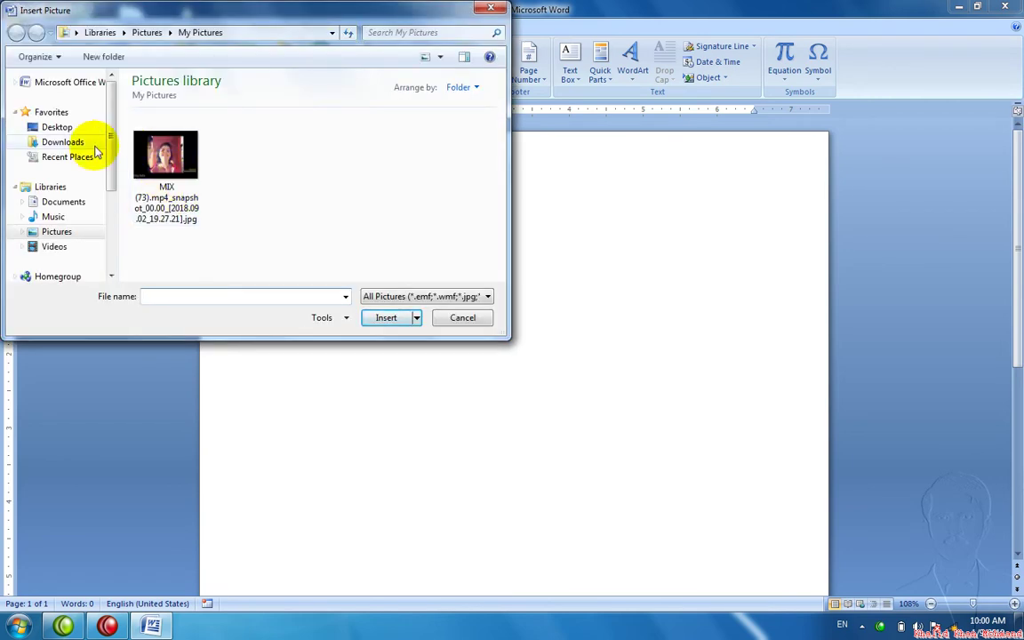
pyautogui.click(69, 128)
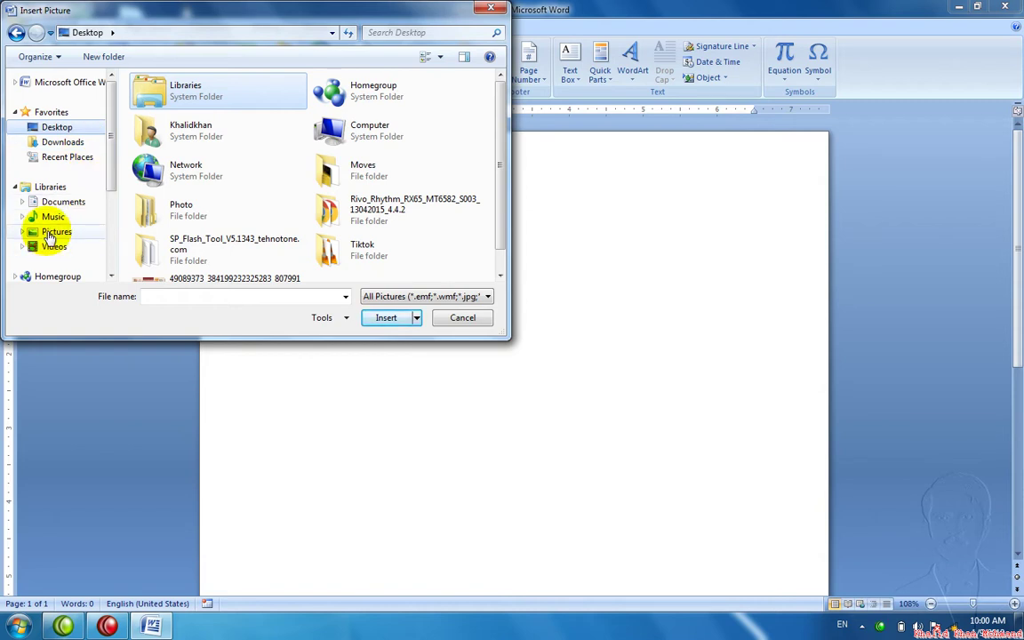
pyautogui.click(51, 234)
pyautogui.doubleClick(158, 158)
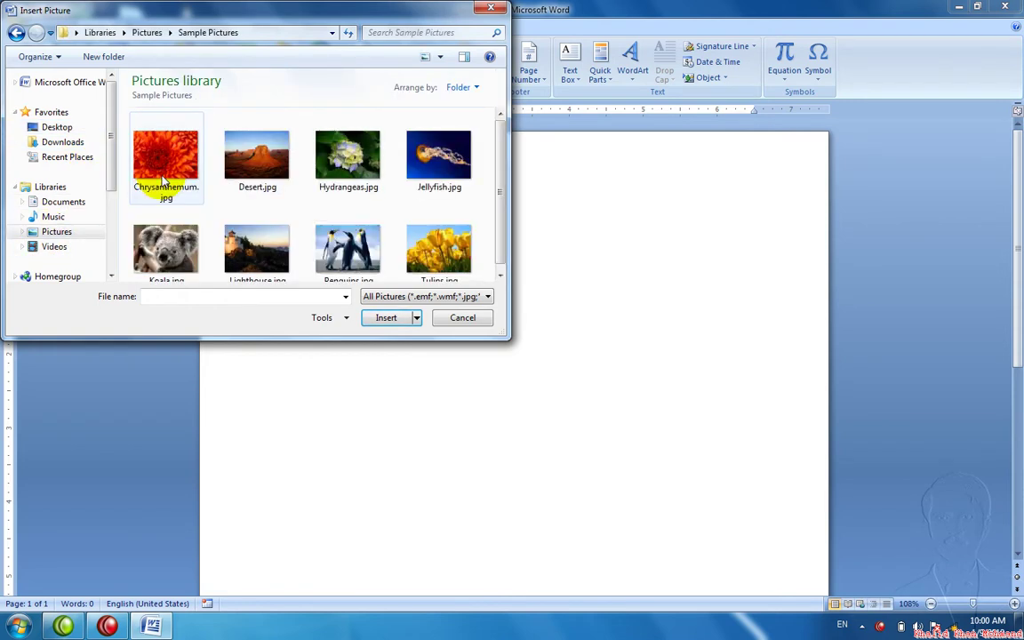
pyautogui.click(348, 258)
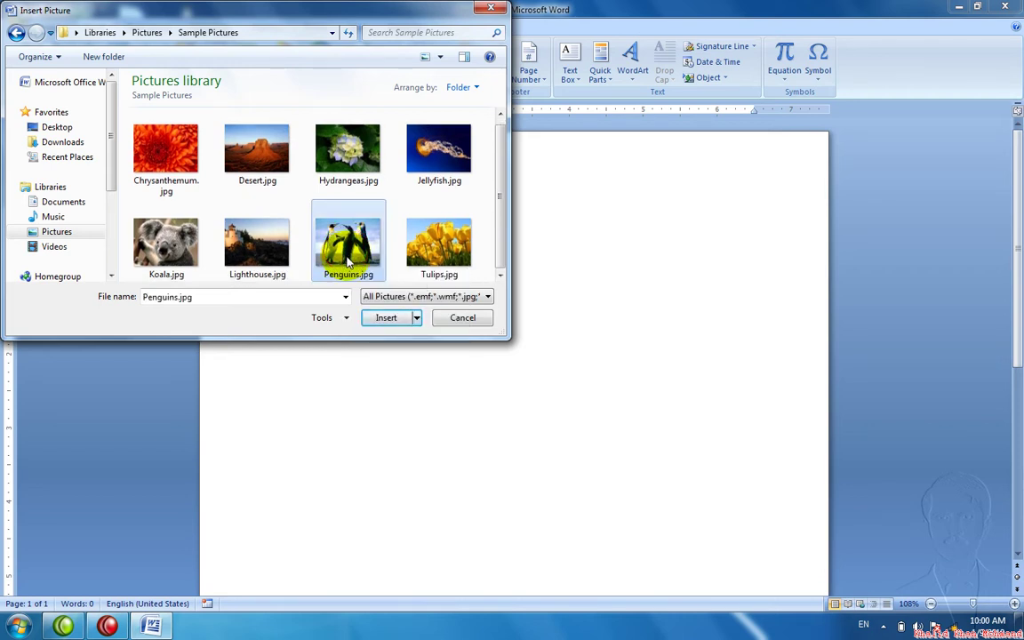
pyautogui.click(159, 233)
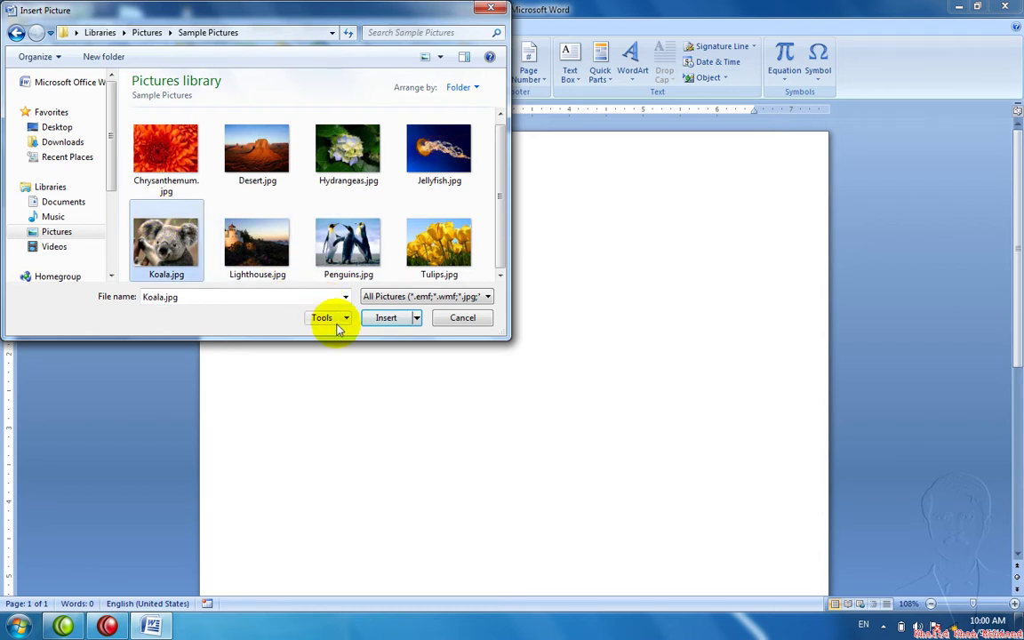
pyautogui.click(380, 317)
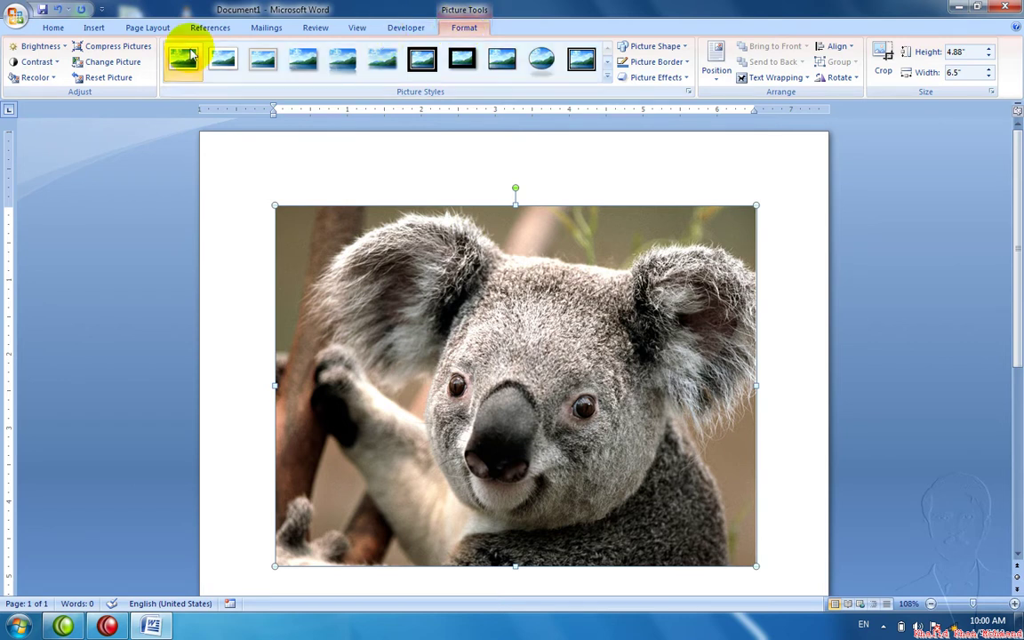
# Darken the koala picture slightly and lower its contrast slightly using the presets
pyautogui.click(61, 46)
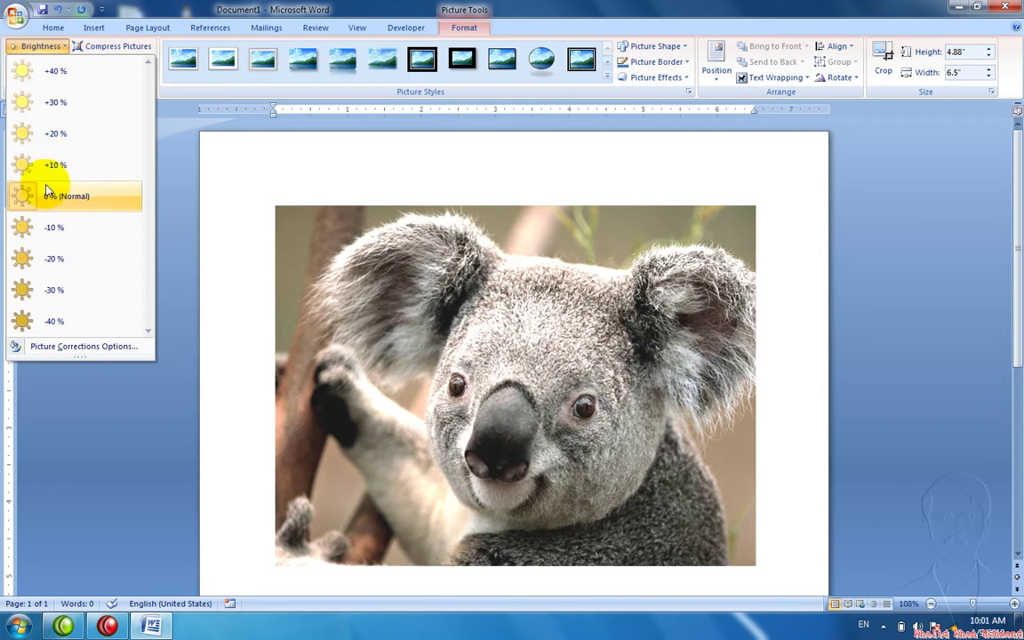
pyautogui.click(42, 227)
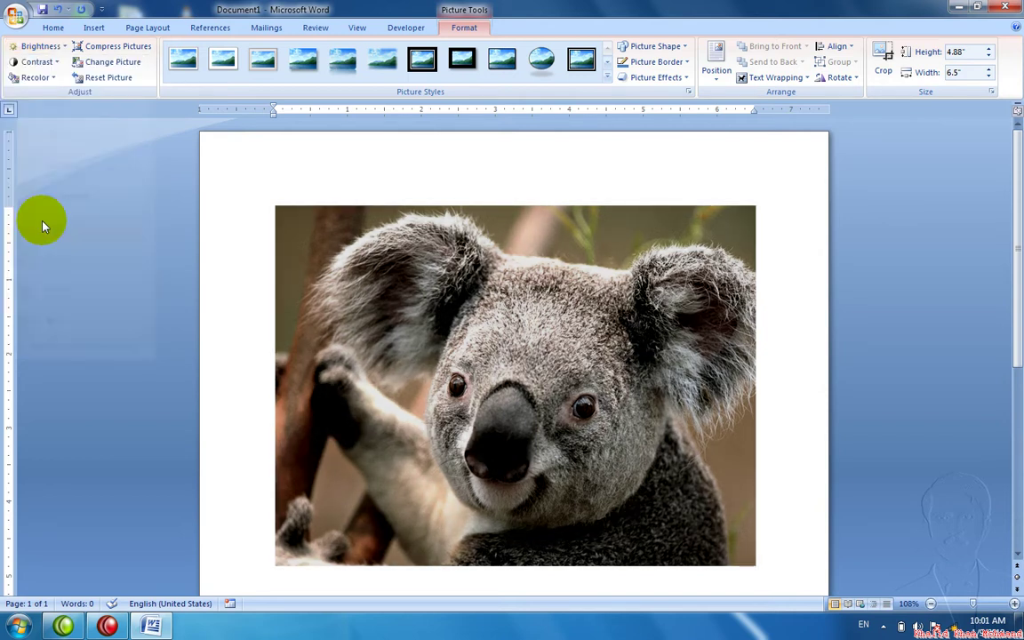
pyautogui.click(31, 64)
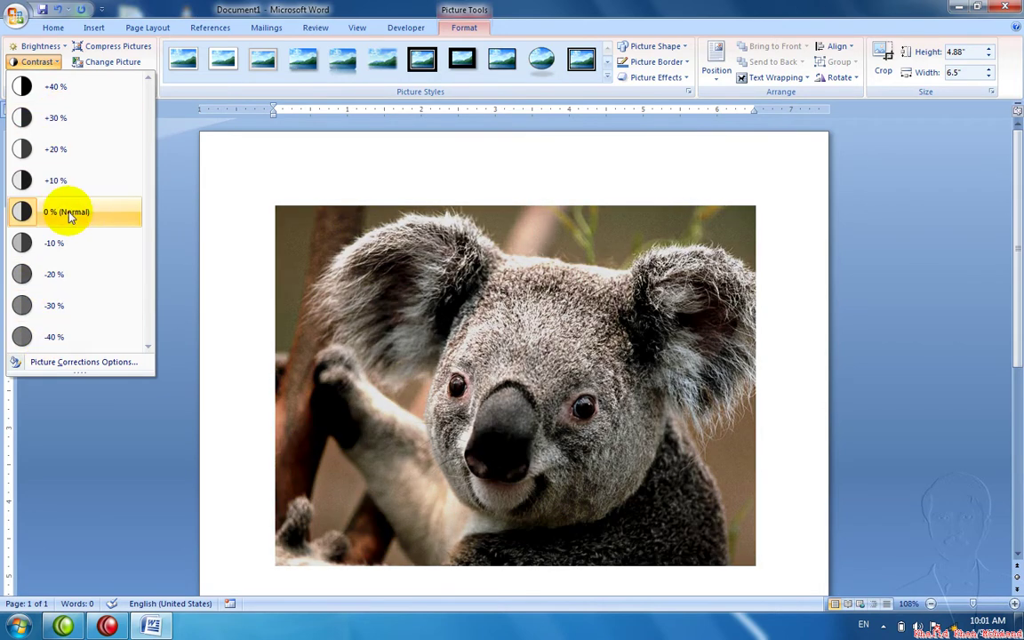
pyautogui.click(58, 239)
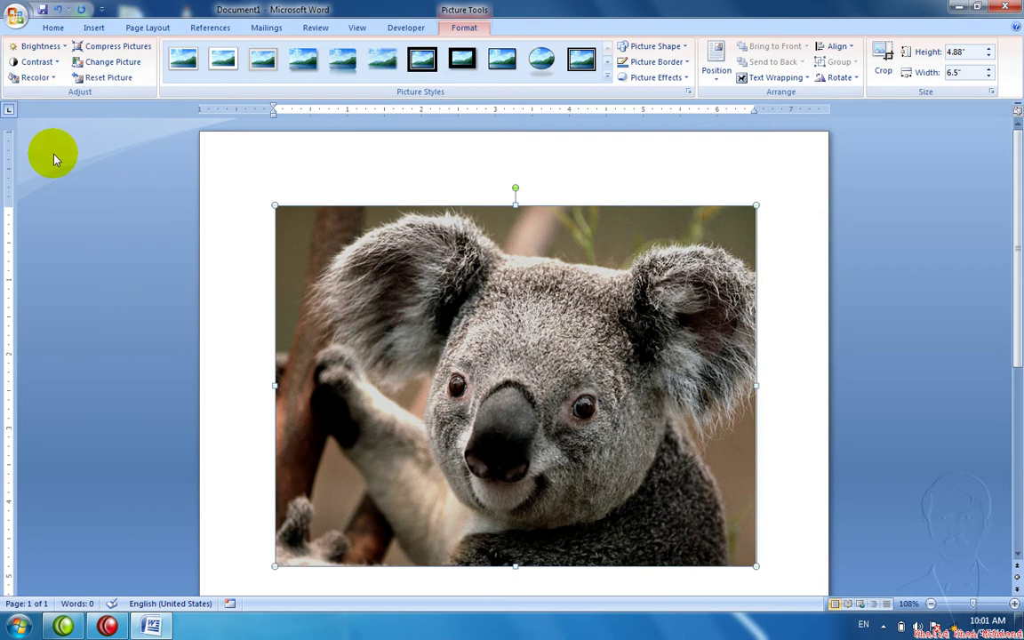
# Tint the koala purple, then switch the recolor to a green variation
pyautogui.click(39, 85)
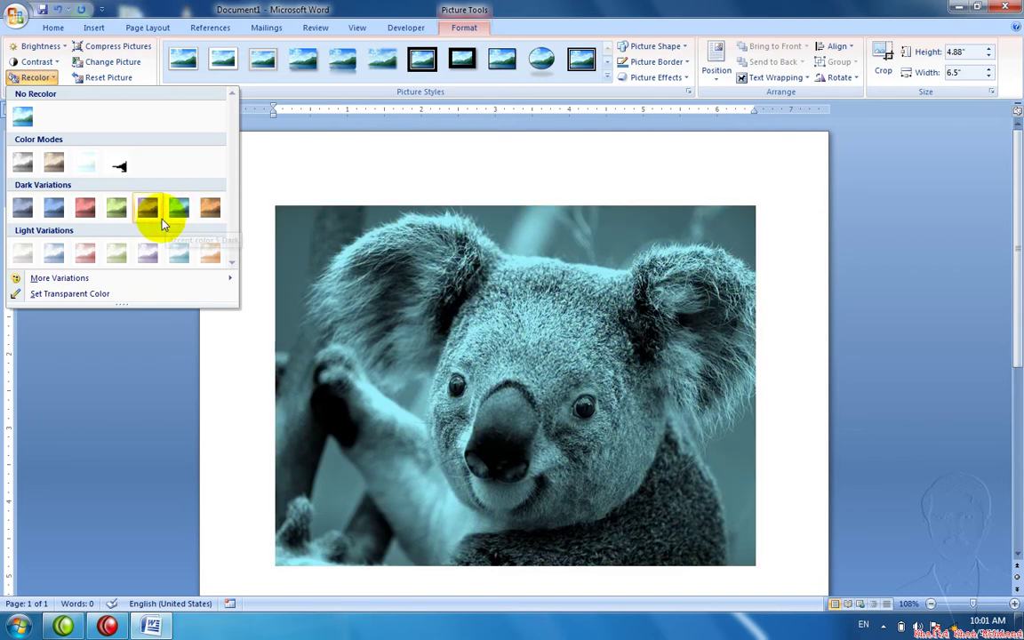
pyautogui.click(148, 211)
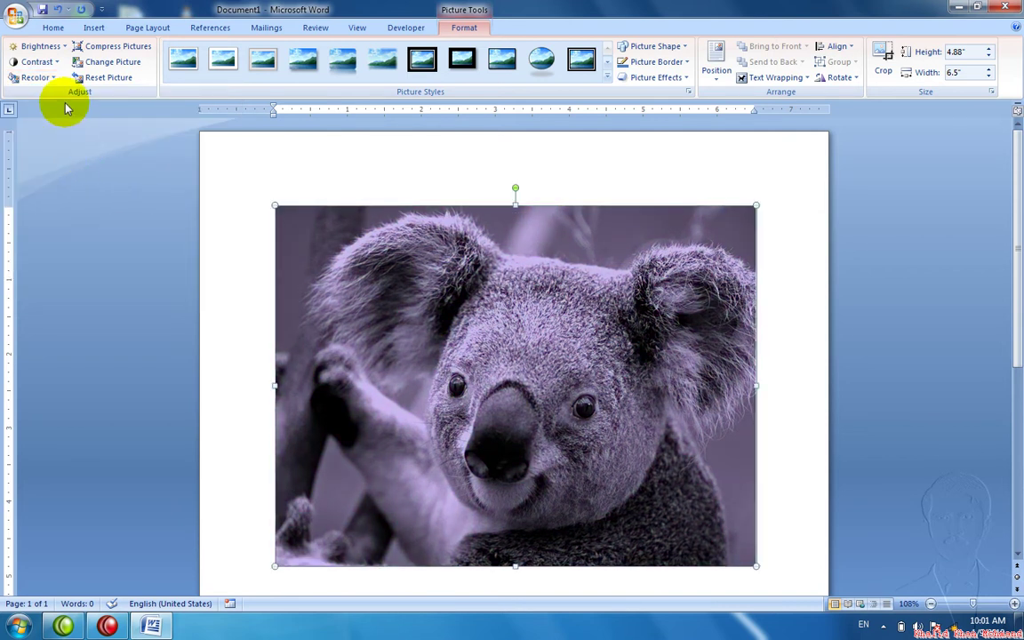
pyautogui.click(36, 78)
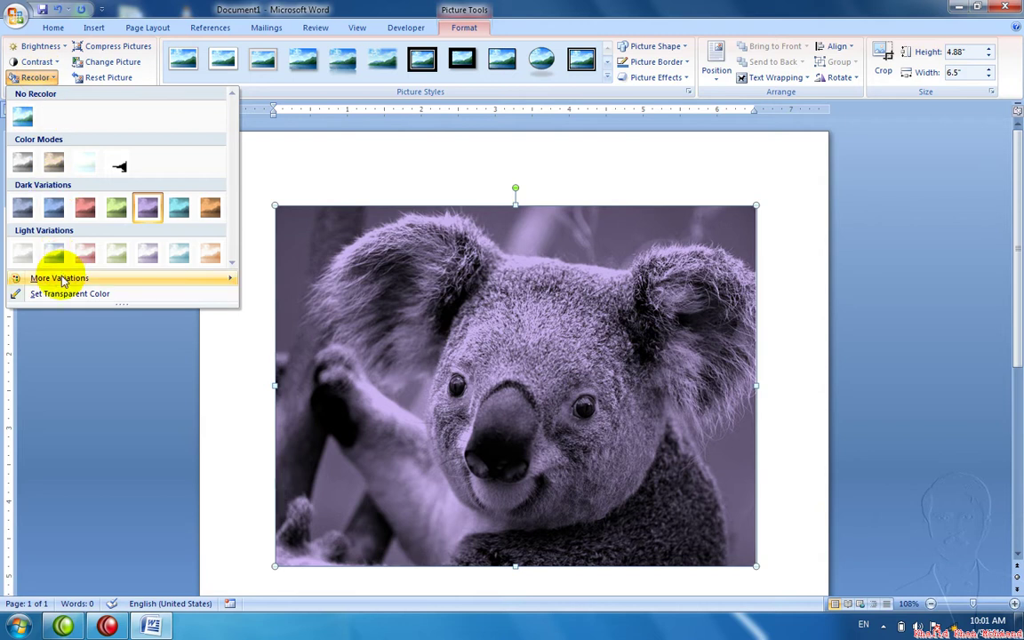
pyautogui.moveTo(60, 277)
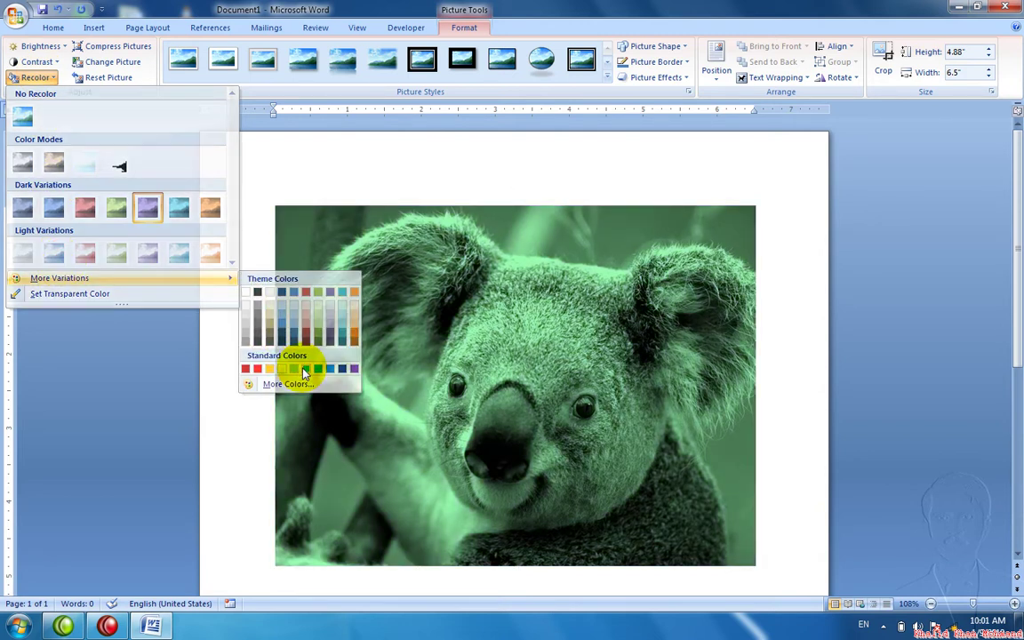
pyautogui.click(304, 370)
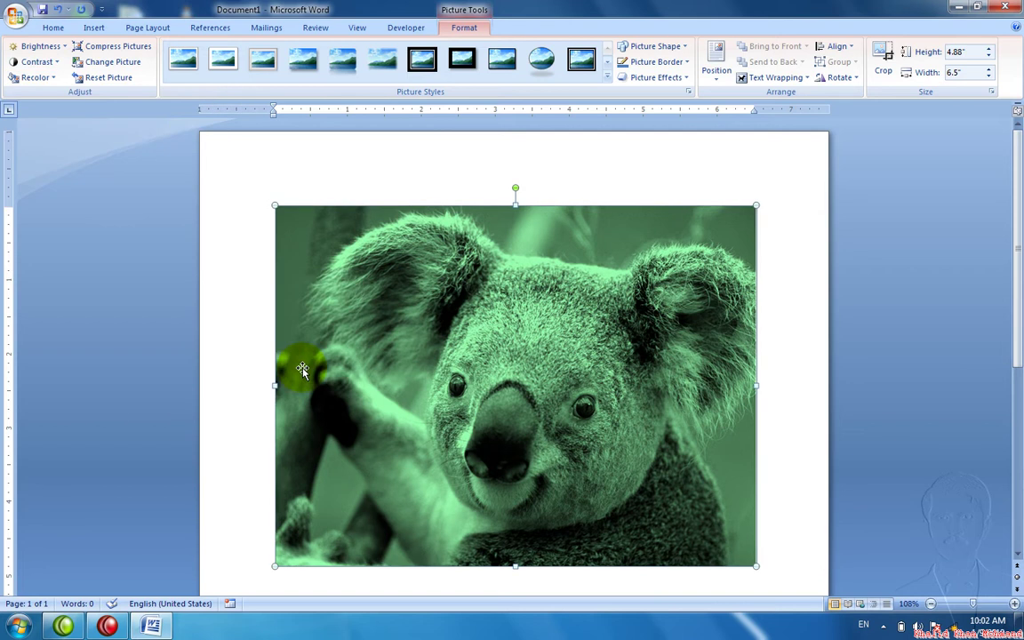
# Try making the light green areas transparent, then undo it
pyautogui.click(38, 77)
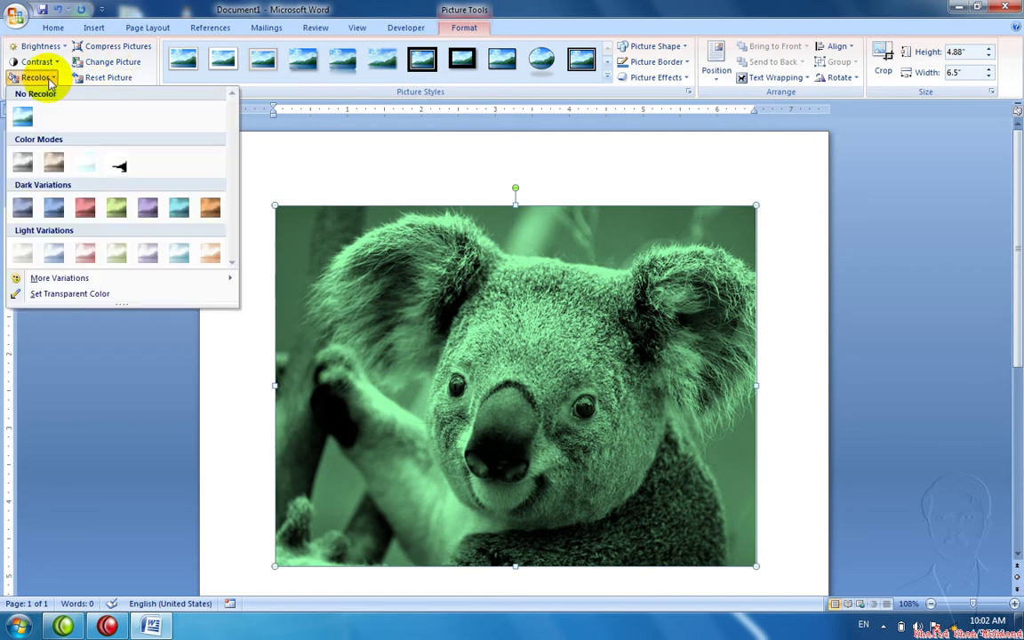
pyautogui.click(75, 294)
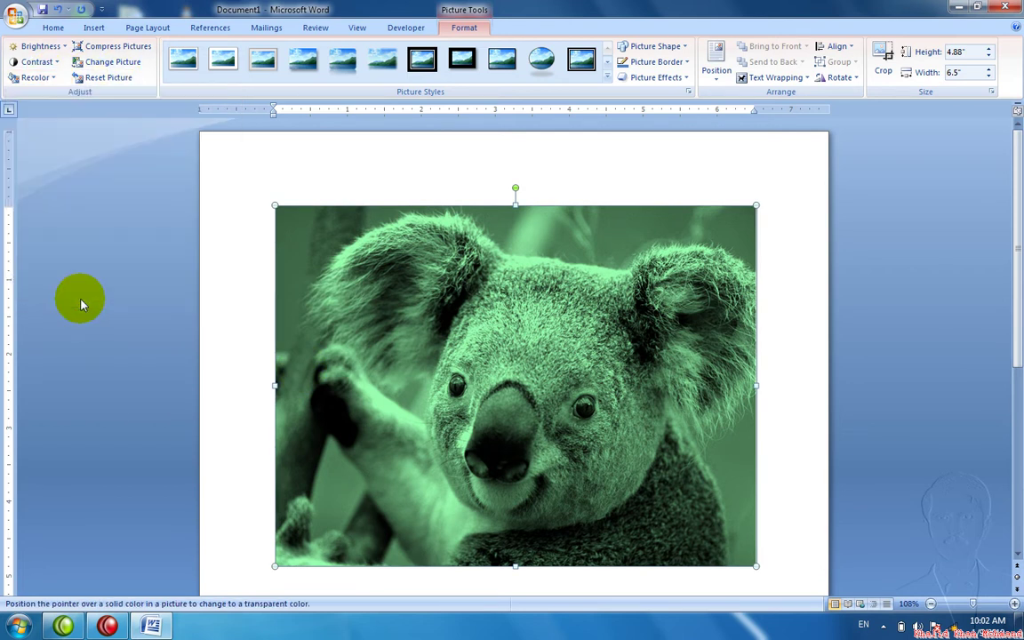
pyautogui.click(337, 331)
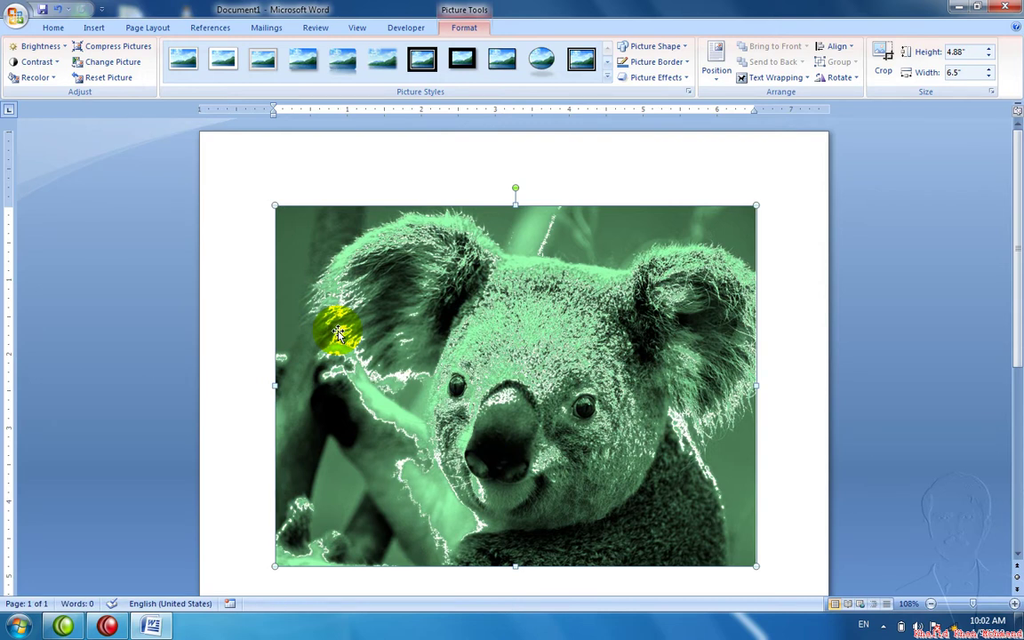
pyautogui.hotkey('ctrl', 'z')
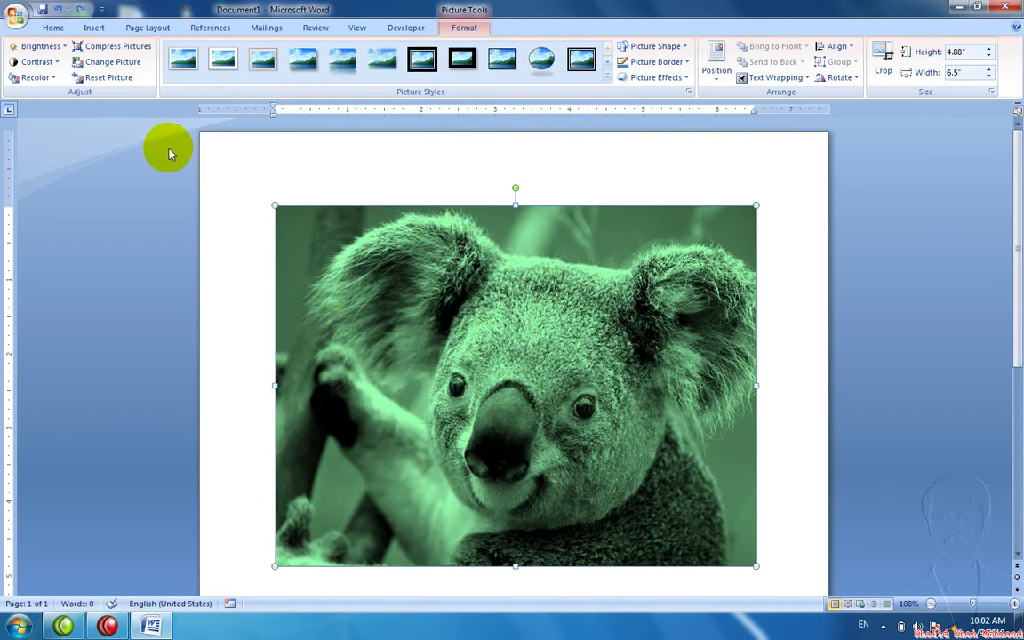
# Reset the koala picture and resize it to 5.52 by 7.36 inches
pyautogui.click(110, 80)
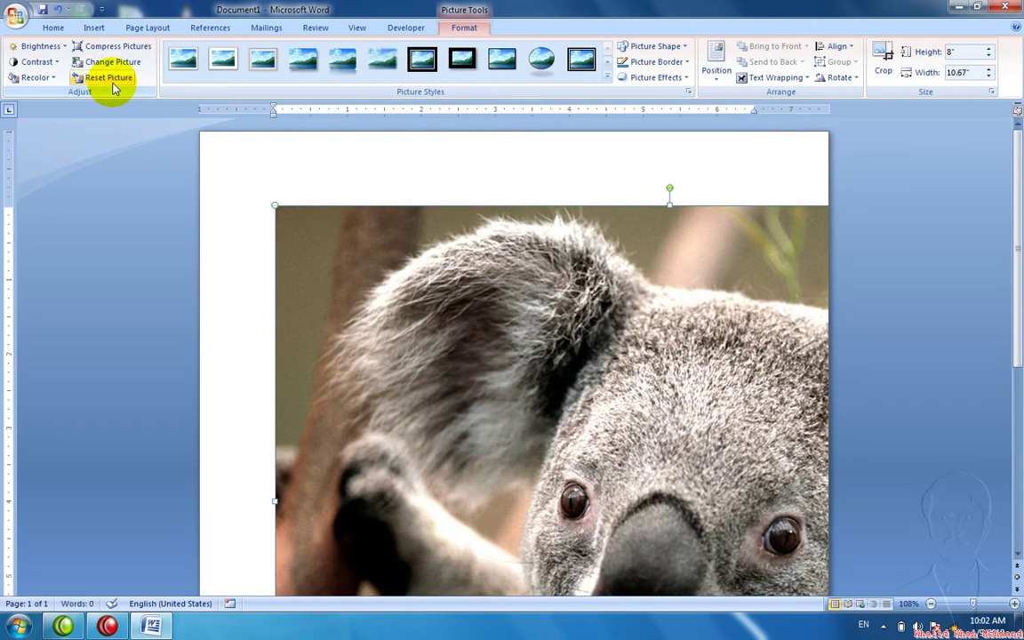
pyautogui.moveTo(366, 260)
pyautogui.mouseDown()
pyautogui.moveTo(299, 220)
pyautogui.moveTo(533, 389)
pyautogui.moveTo(612, 428)
pyautogui.mouseUp()
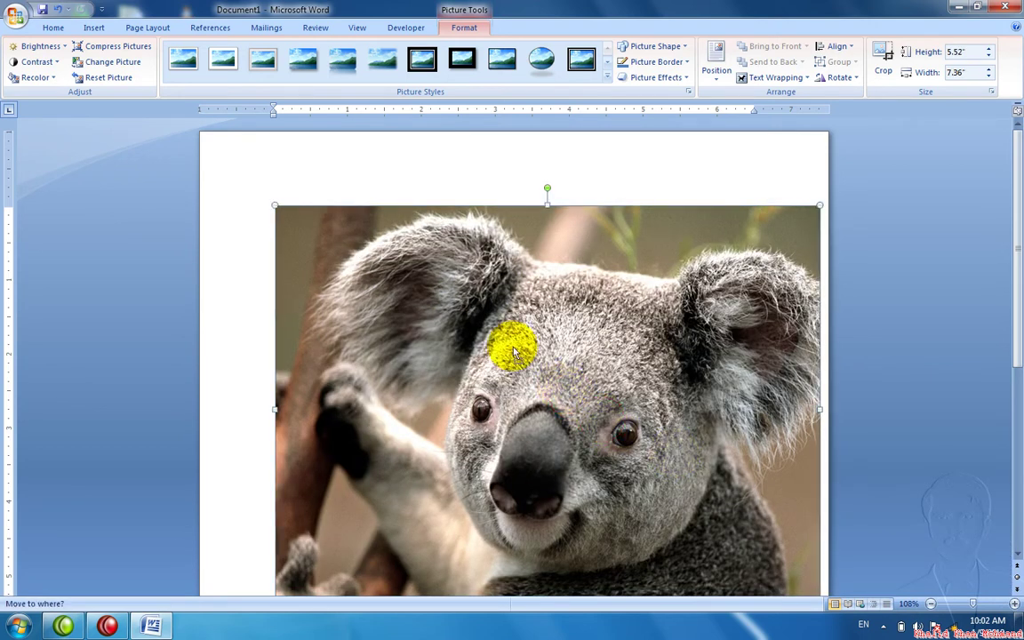
pyautogui.click(541, 365)
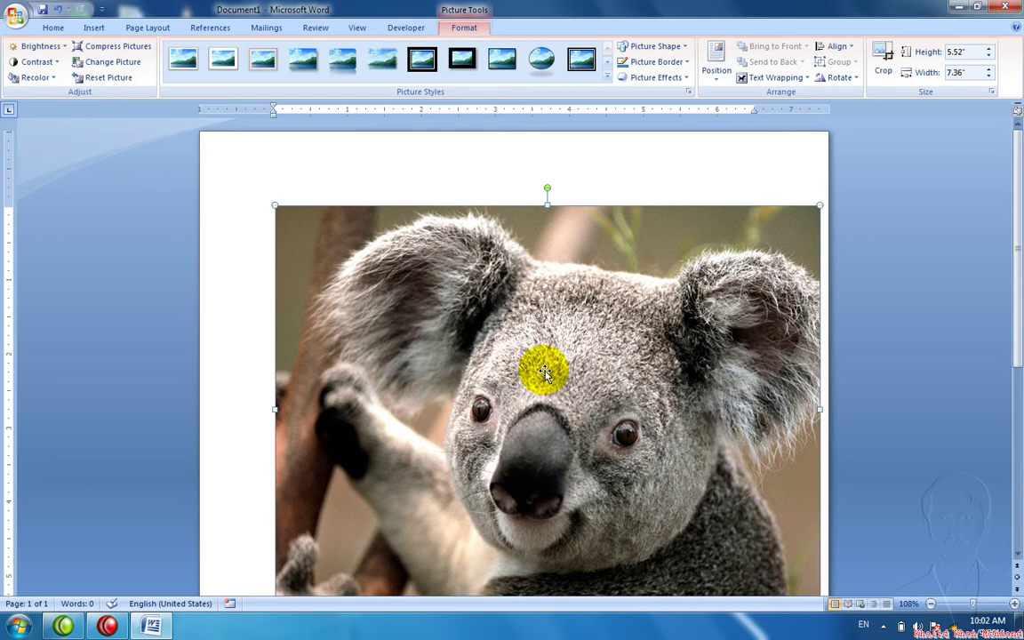
# Apply Square text wrapping and move the picture up and left
pyautogui.click(771, 86)
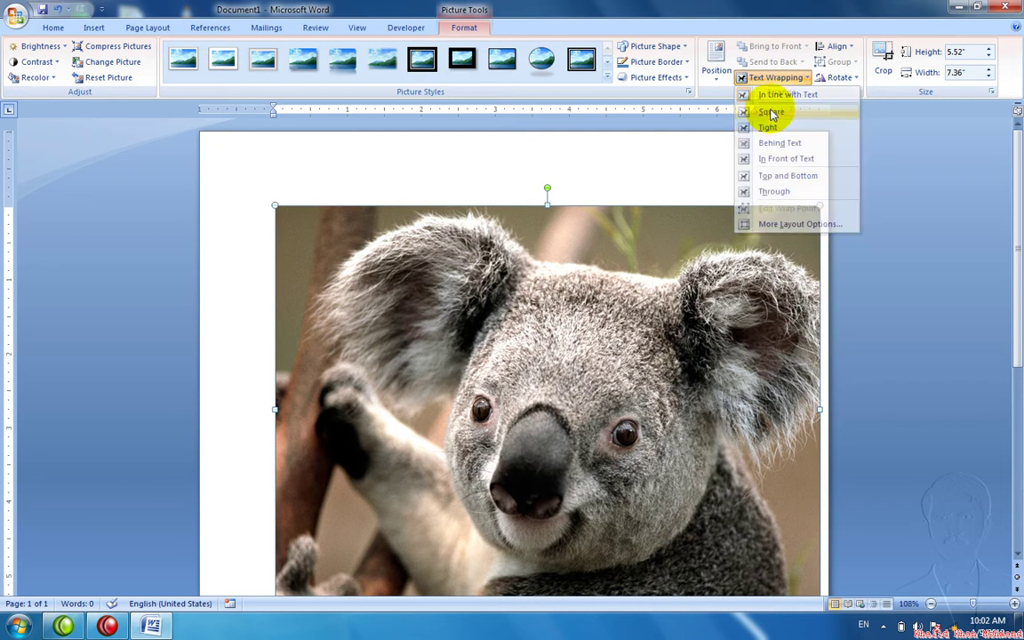
pyautogui.click(772, 113)
pyautogui.moveTo(653, 238); pyautogui.dragTo(622, 213)
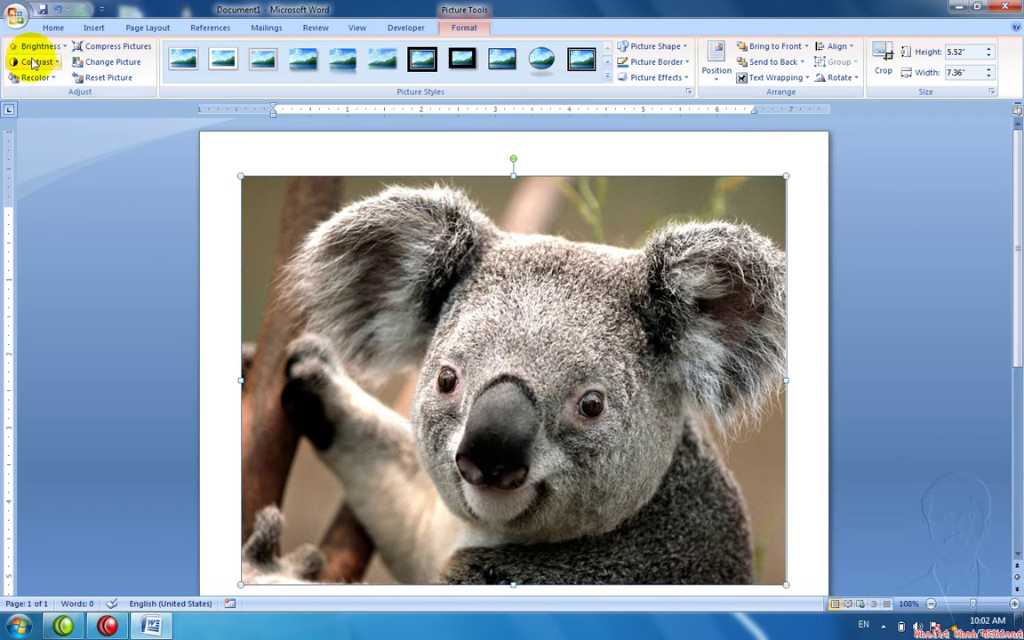
# Replace the koala with Penguins.jpg and apply picture compression
pyautogui.click(89, 64)
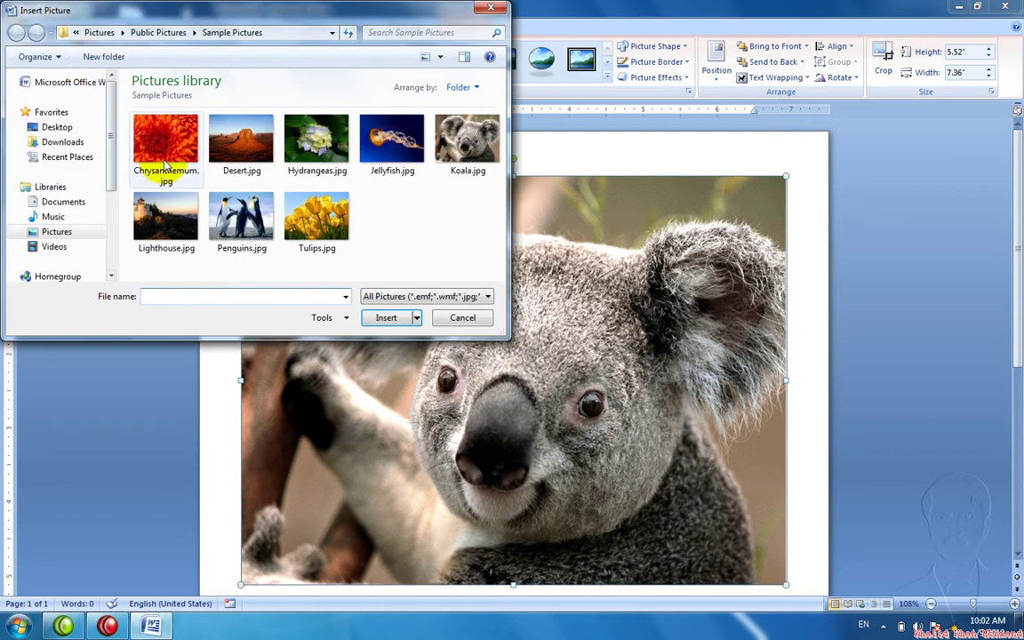
pyautogui.doubleClick(240, 218)
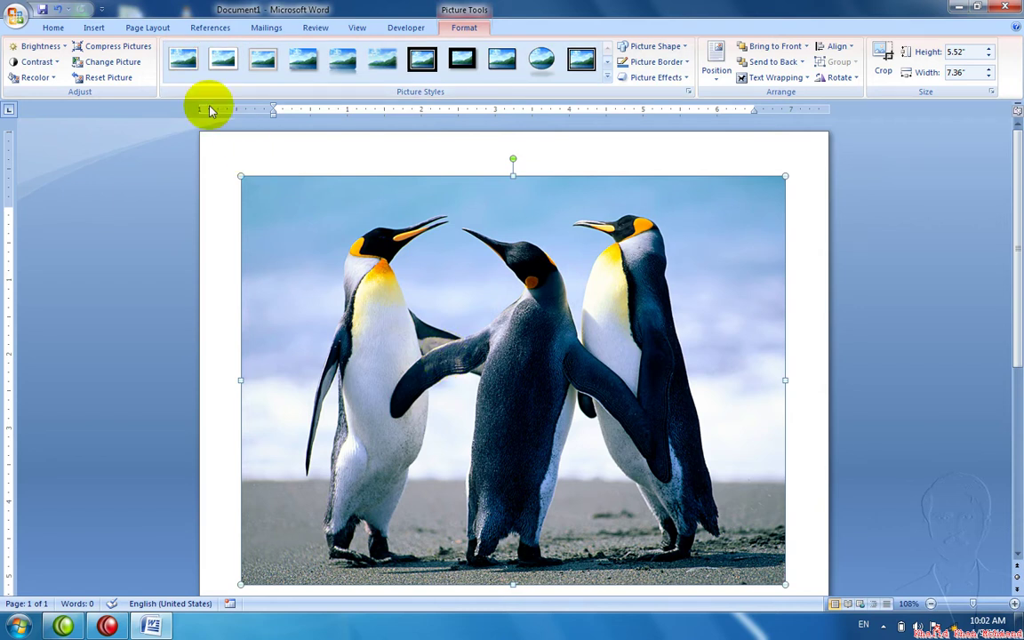
pyautogui.click(110, 57)
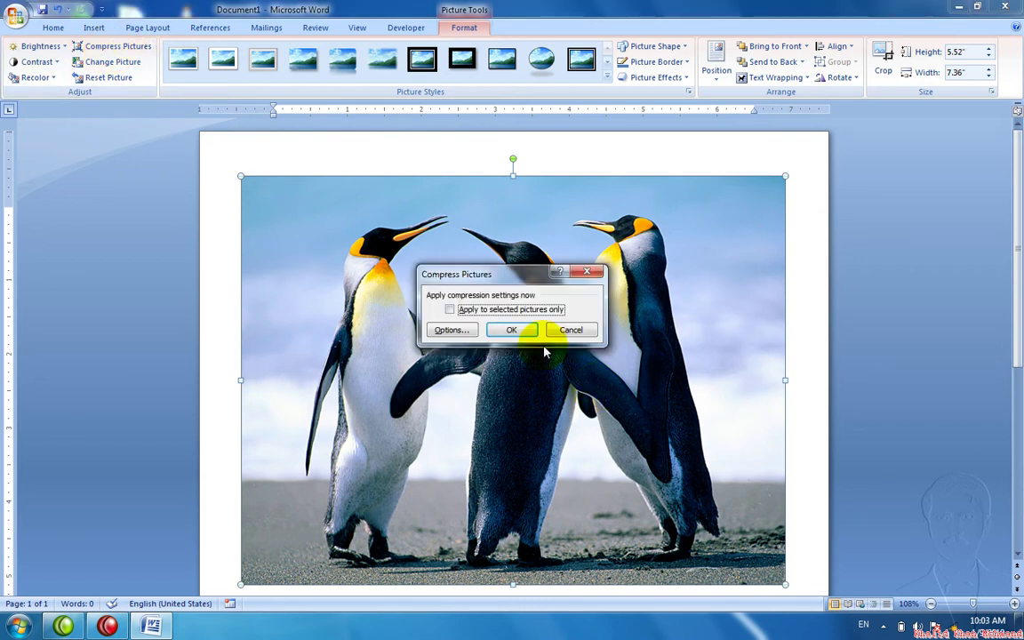
pyautogui.click(526, 331)
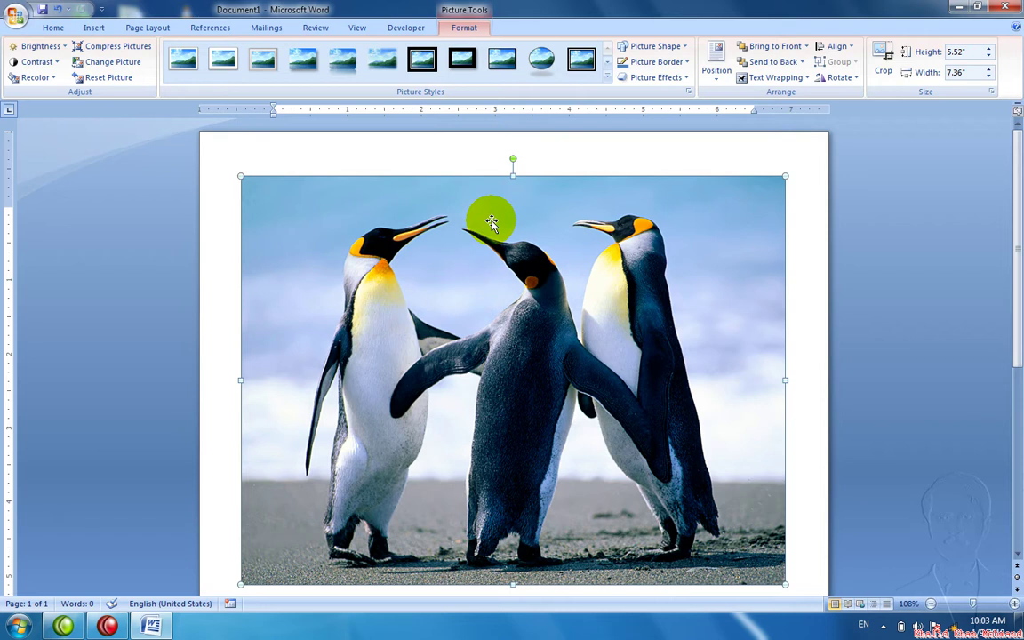
# Crop the penguins photo from top, right and bottom into a wide strip, then enlarge it
pyautogui.click(890, 82)
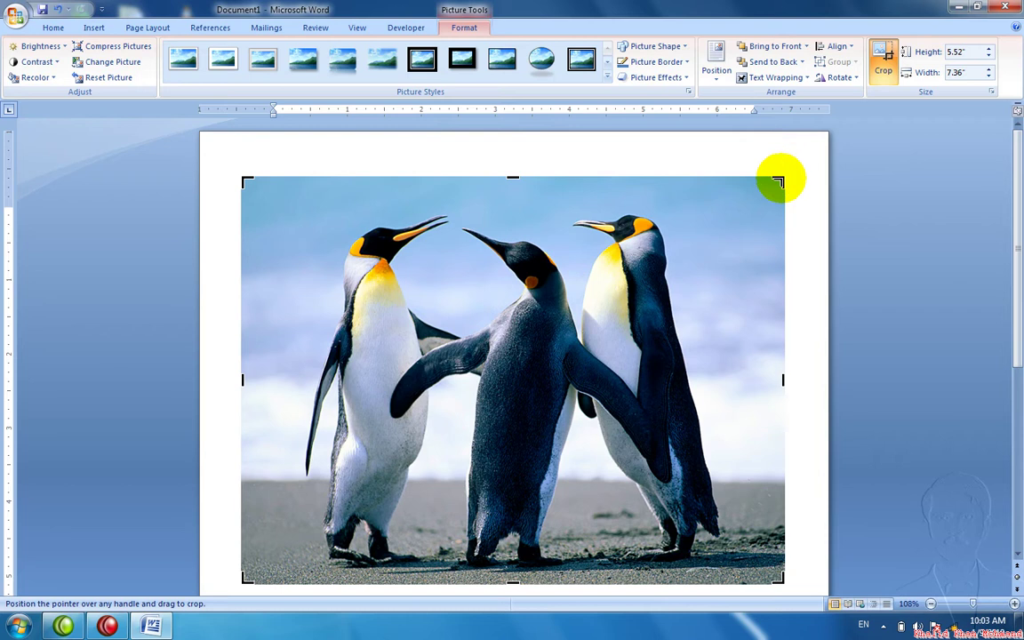
pyautogui.moveTo(778, 181); pyautogui.dragTo(768, 218)
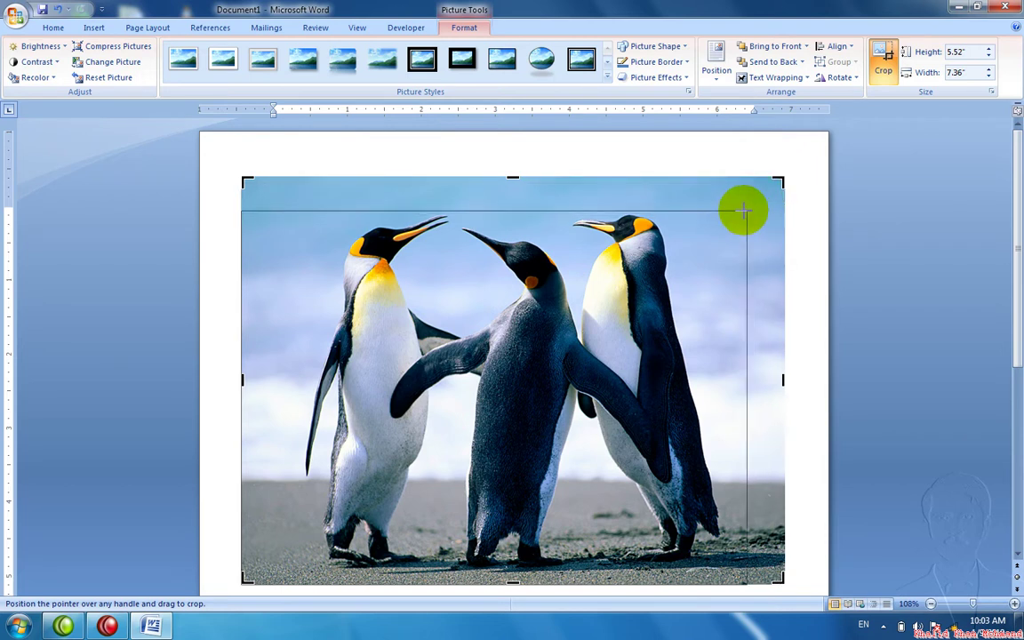
pyautogui.moveTo(753, 211); pyautogui.dragTo(708, 214)
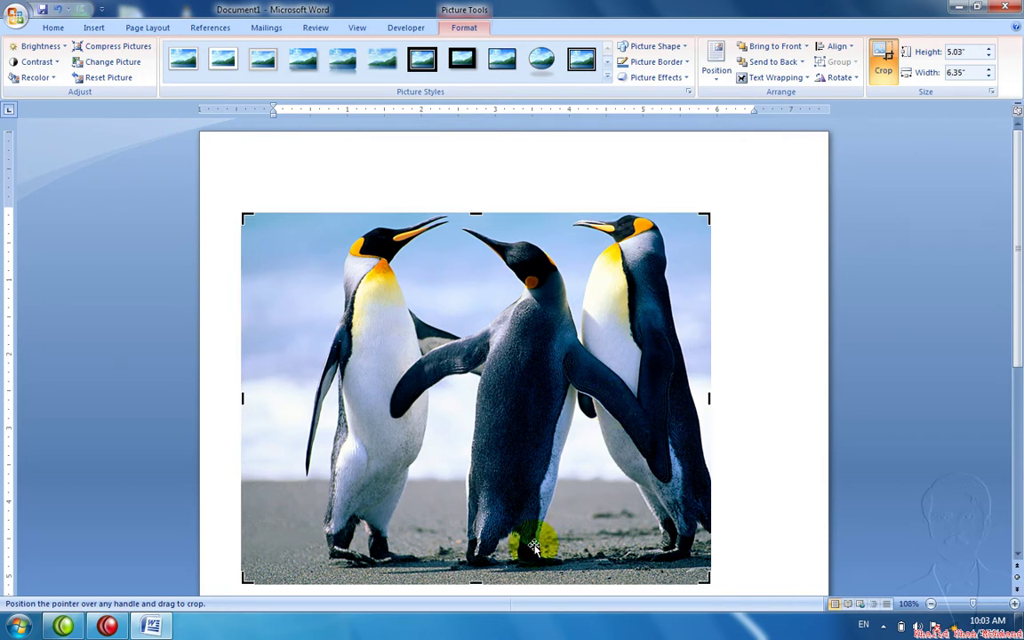
pyautogui.moveTo(475, 583); pyautogui.dragTo(505, 324)
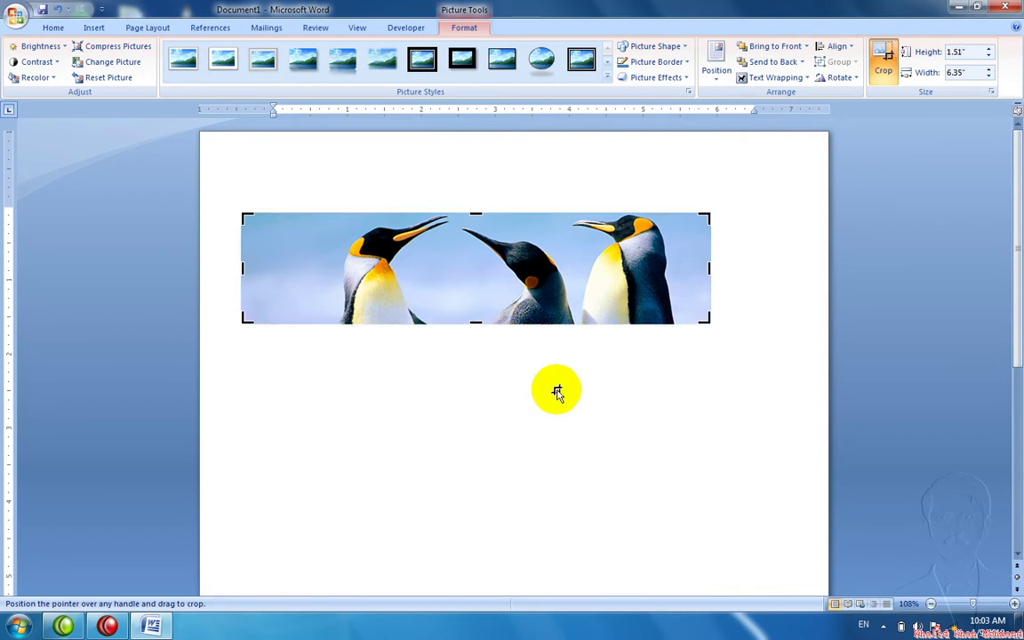
pyautogui.click(558, 402)
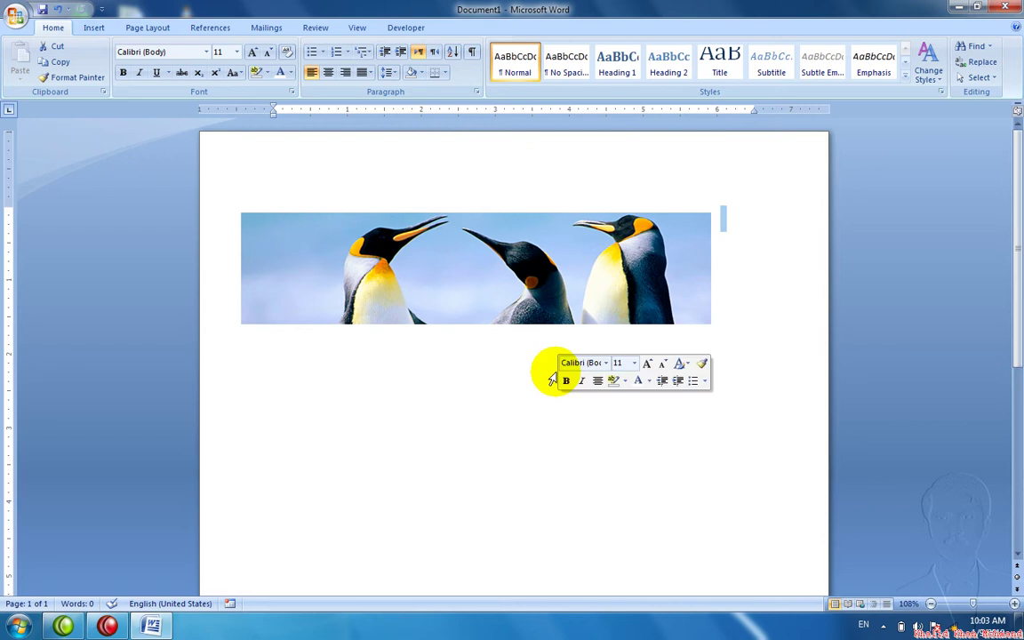
pyautogui.click(525, 292)
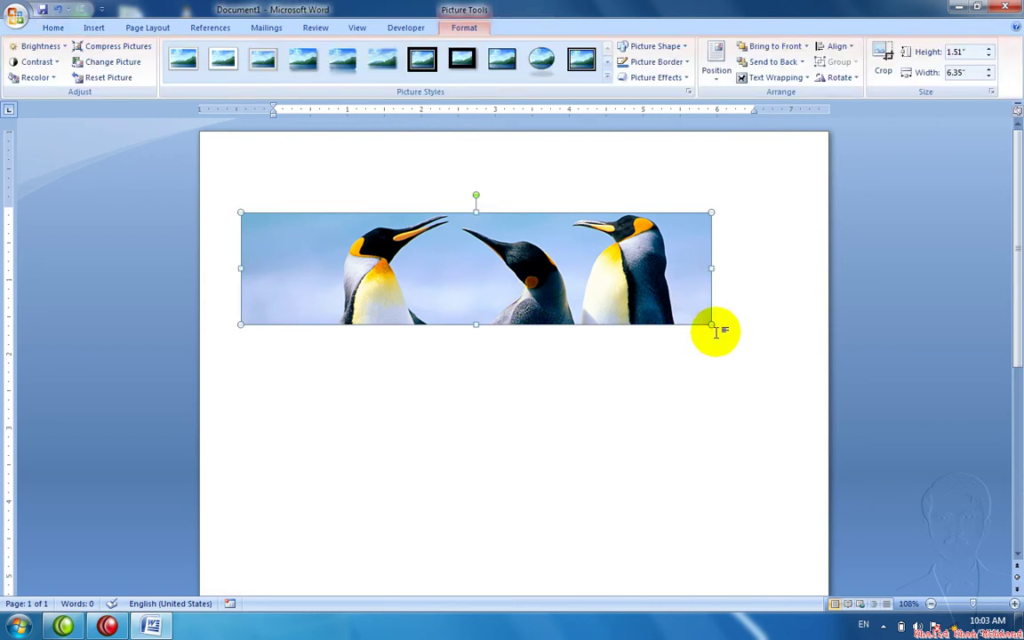
pyautogui.moveTo(711, 325); pyautogui.dragTo(737, 445)
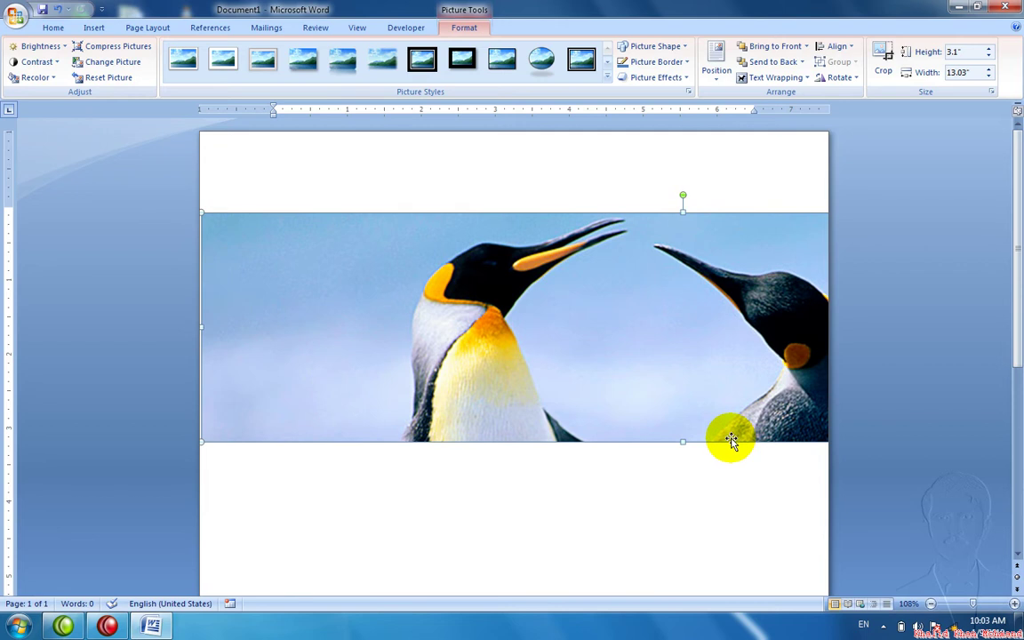
# Close the penguin document, answering the save prompt, and start a new blank one
pyautogui.hotkey('ctrl', 'w')
pyautogui.press('Tab')
pyautogui.press('Return')
# Insert Penguins.jpg from Sample Pictures into the new Document2
pyautogui.hotkey('ctrl', 'n')
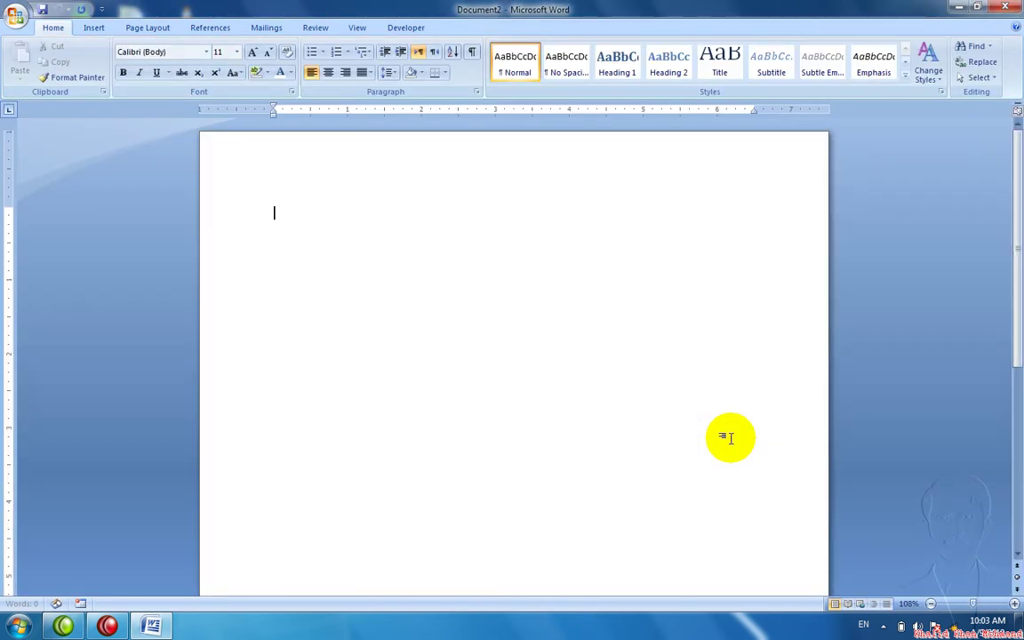
pyautogui.click(91, 28)
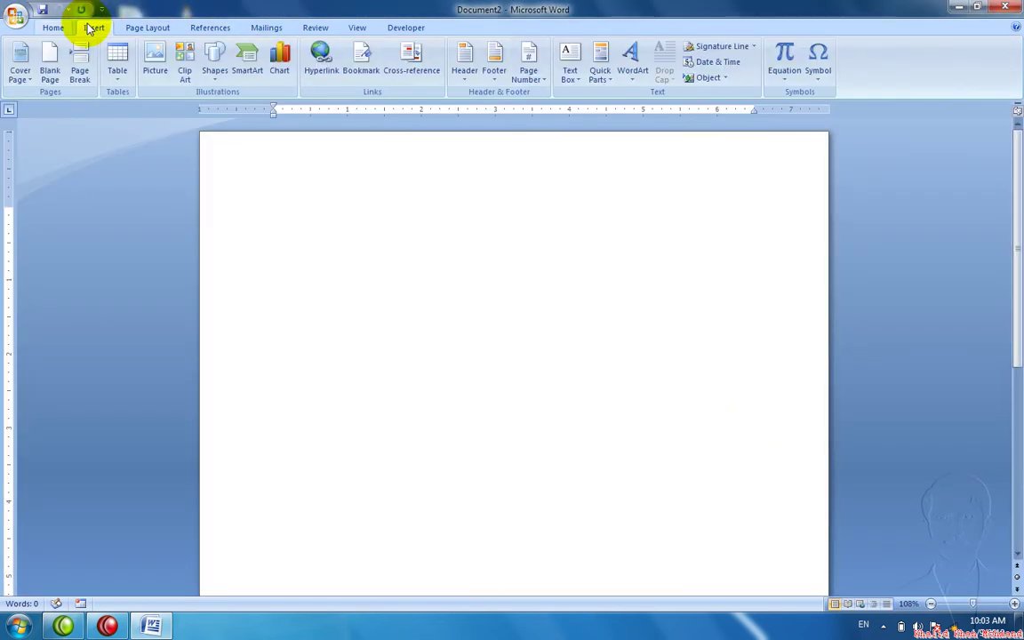
pyautogui.click(154, 55)
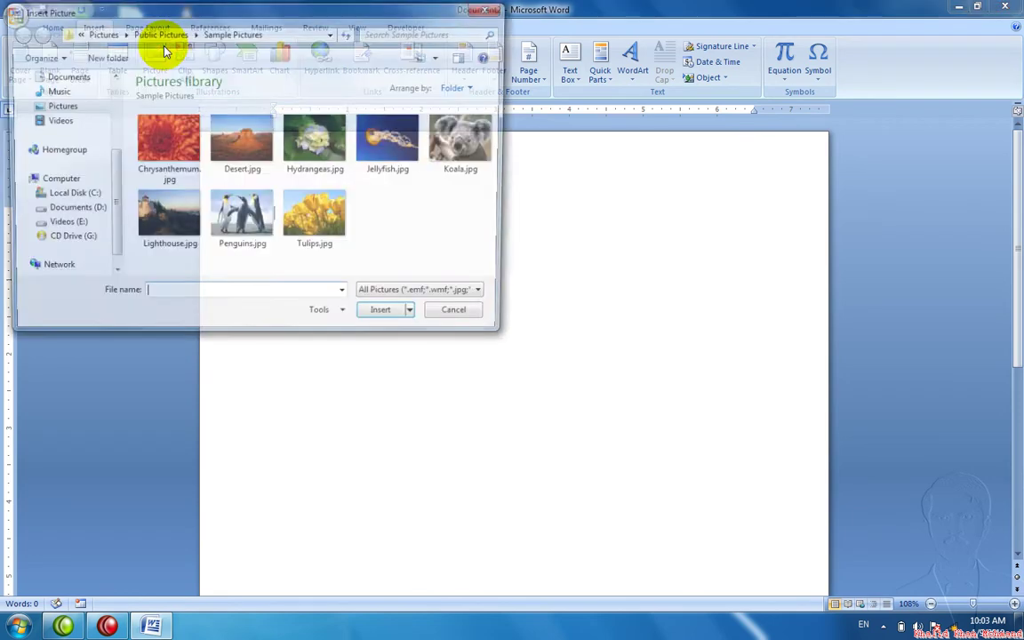
pyautogui.click(239, 202)
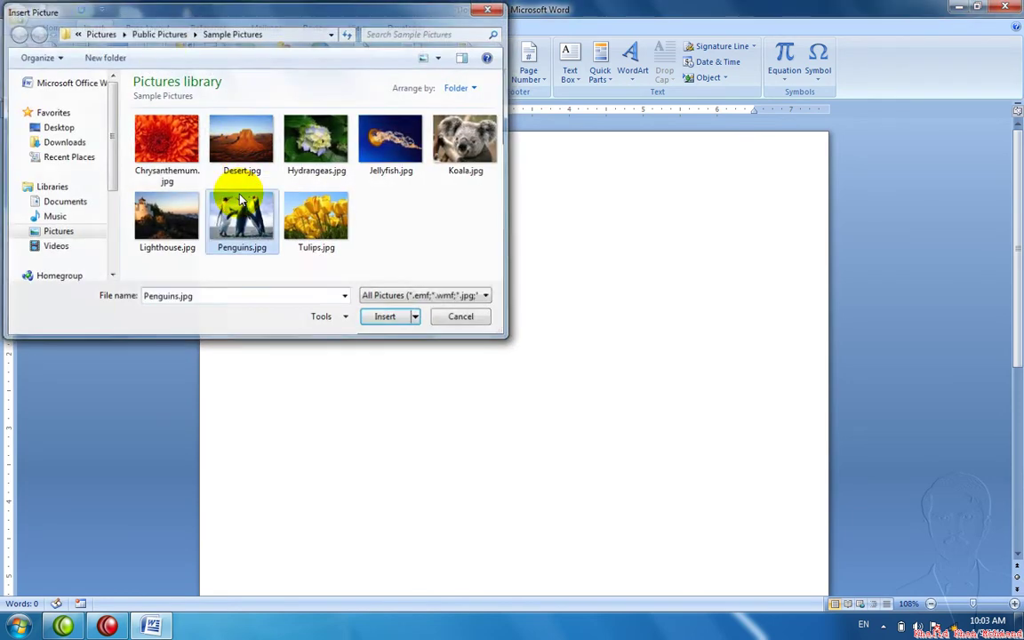
pyautogui.doubleClick(238, 203)
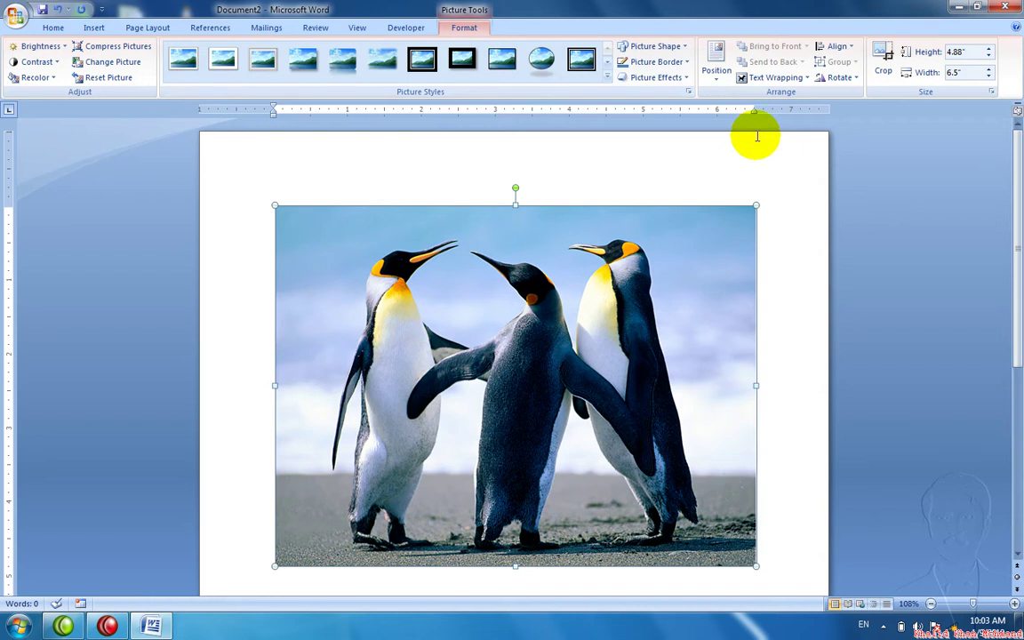
# Crop the penguins picture's top, right and bottom edges into a 1.36 by 6.05 inch strip
pyautogui.click(883, 64)
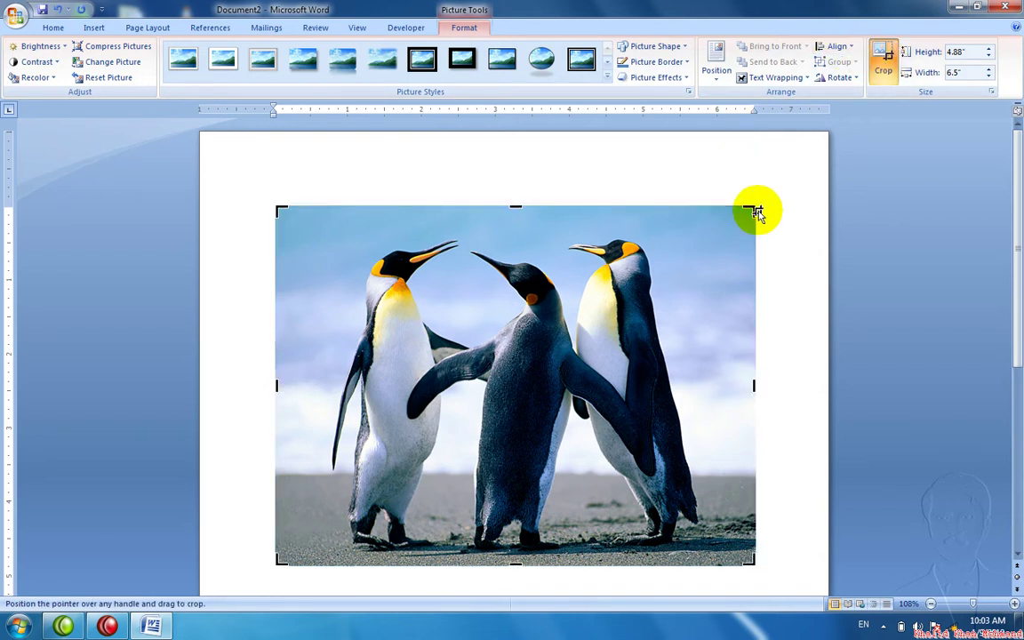
pyautogui.moveTo(749, 211); pyautogui.dragTo(678, 271)
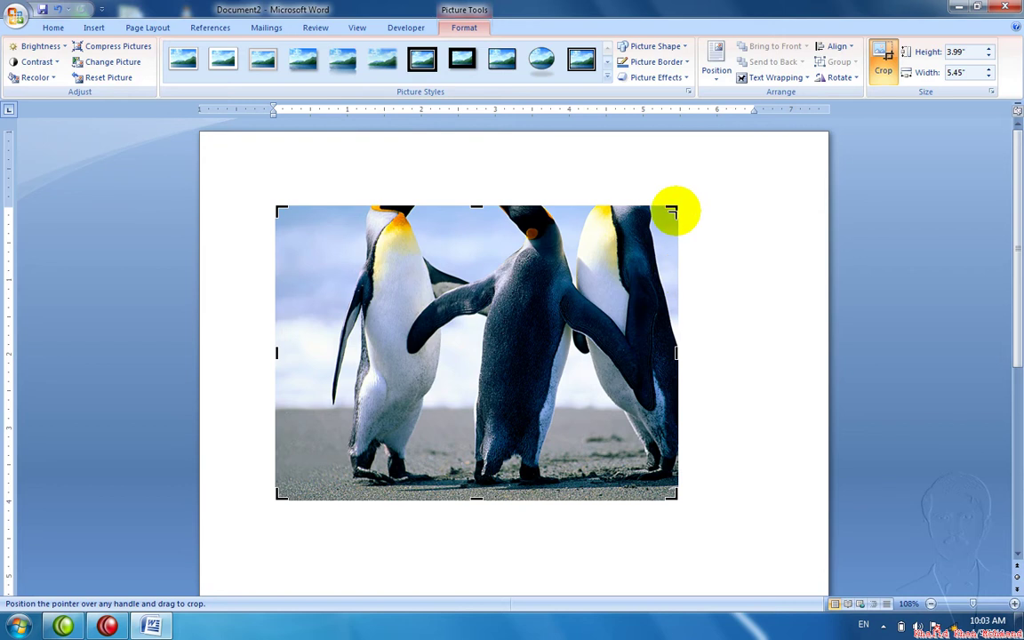
pyautogui.moveTo(673, 210); pyautogui.dragTo(708, 194)
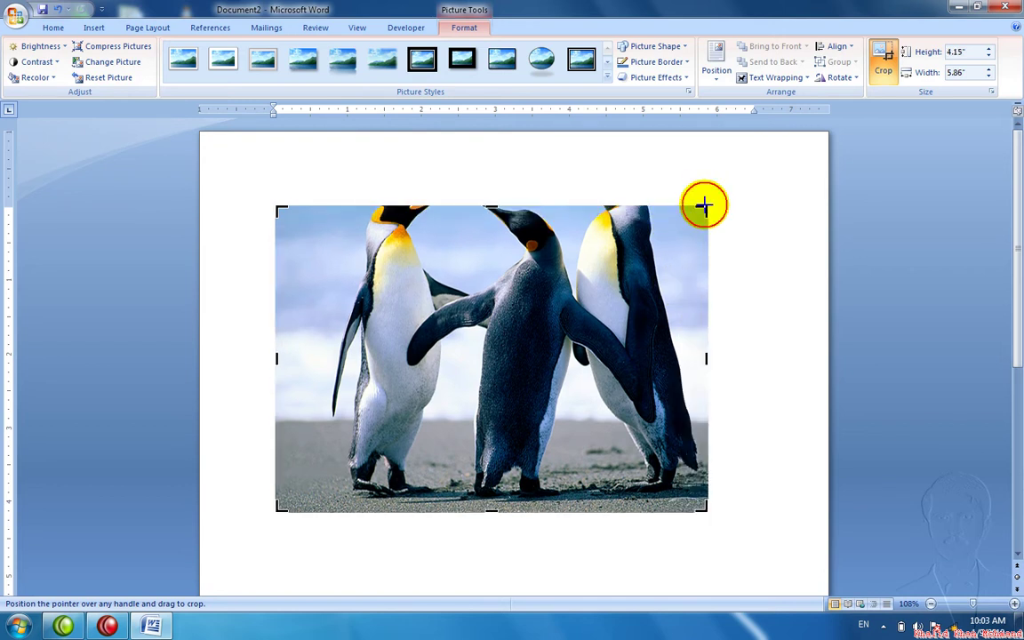
pyautogui.moveTo(703, 207); pyautogui.dragTo(747, 178)
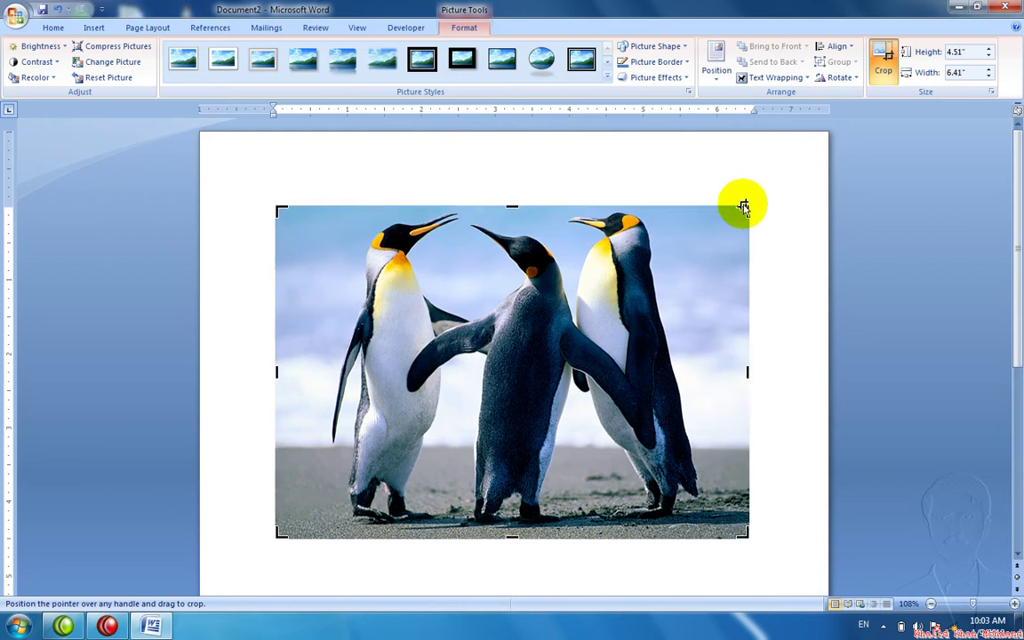
pyautogui.moveTo(743, 211); pyautogui.dragTo(681, 281)
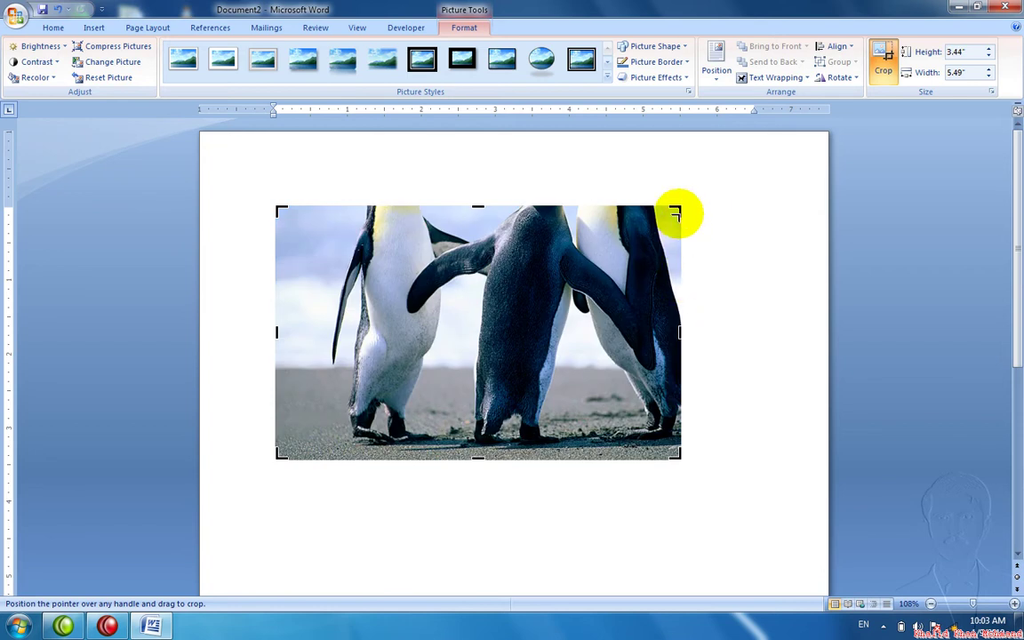
pyautogui.moveTo(678, 210); pyautogui.dragTo(734, 162)
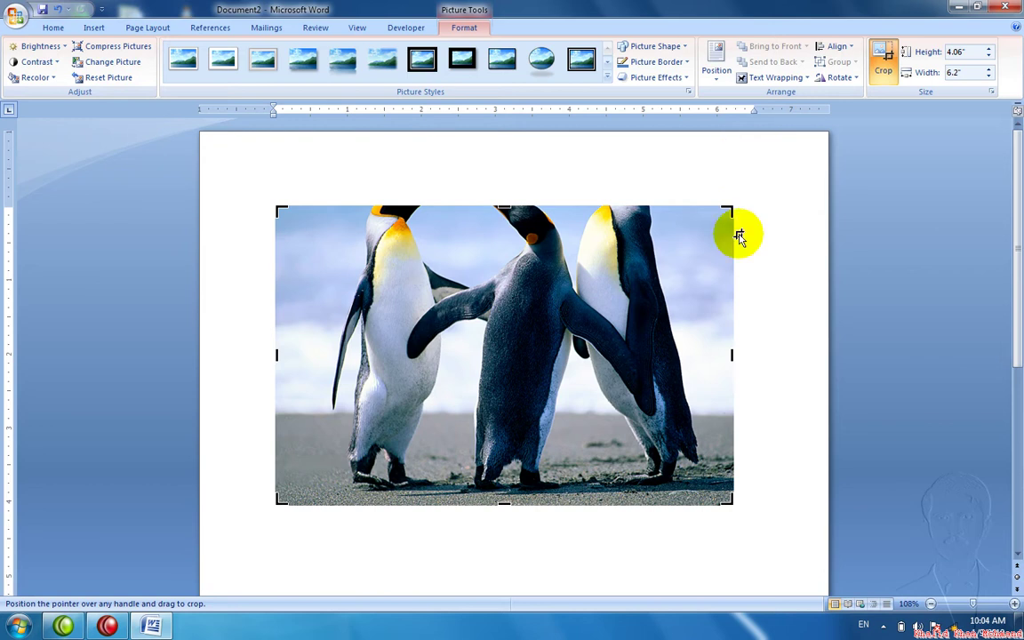
pyautogui.moveTo(729, 211); pyautogui.dragTo(722, 252)
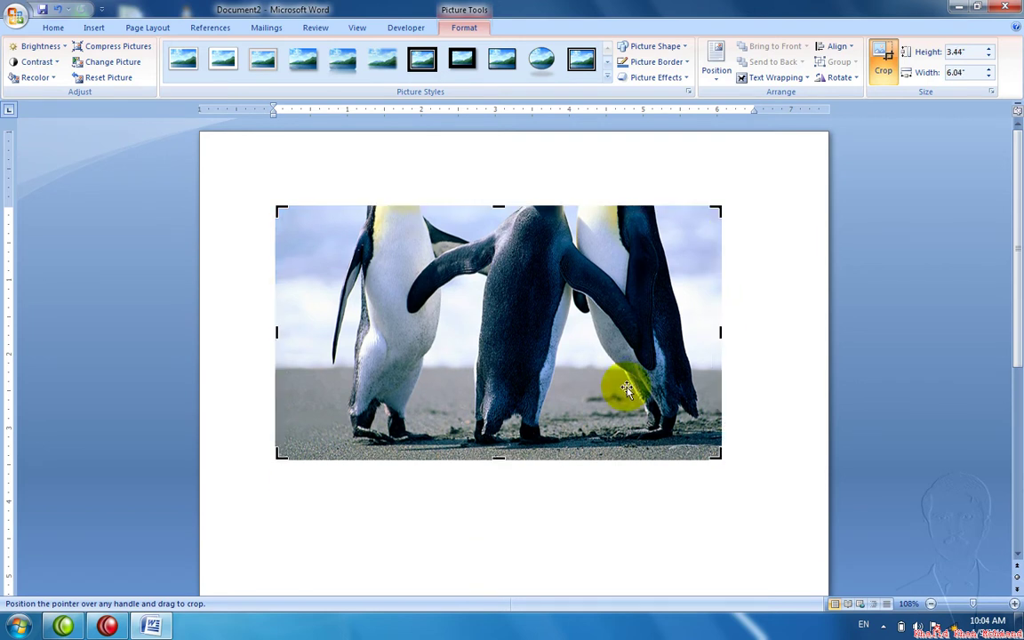
pyautogui.moveTo(717, 208); pyautogui.dragTo(722, 165)
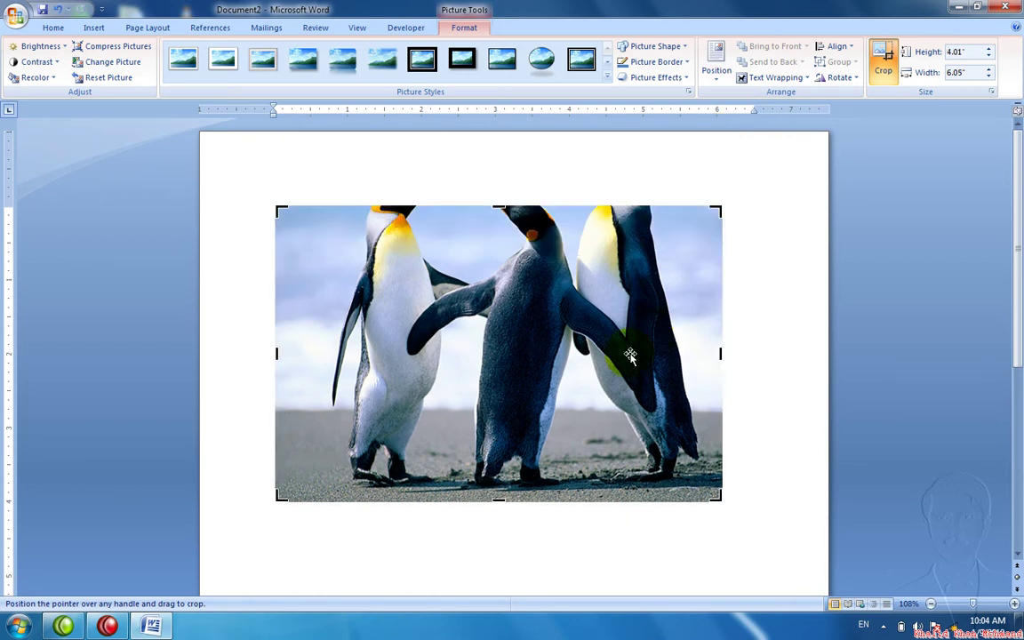
pyautogui.moveTo(500, 205); pyautogui.dragTo(500, 167)
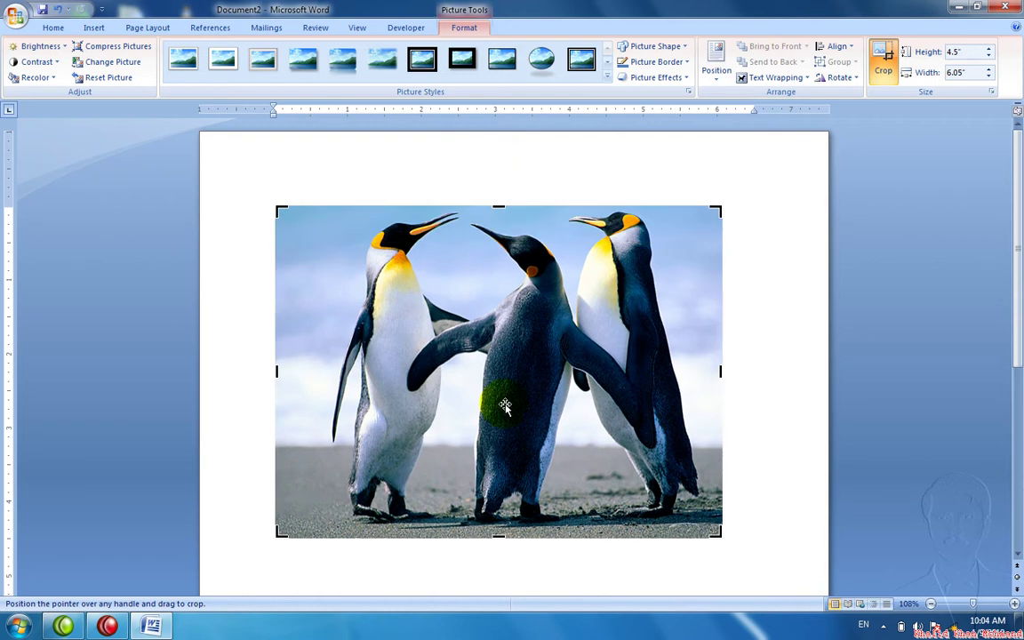
pyautogui.moveTo(499, 534)
pyautogui.mouseDown()
pyautogui.moveTo(486, 419)
pyautogui.moveTo(496, 306)
pyautogui.mouseUp()
# Enlarge the penguin strip to 2.01 by 8.96 inches, move it, and apply text wrapping
pyautogui.click(499, 404)
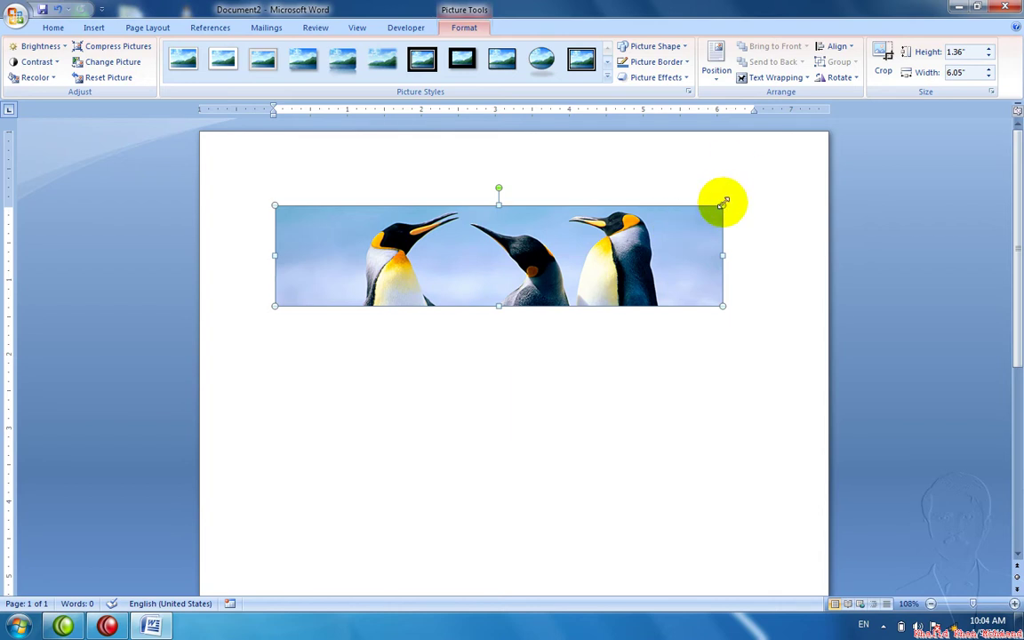
pyautogui.moveTo(722, 205); pyautogui.dragTo(745, 153)
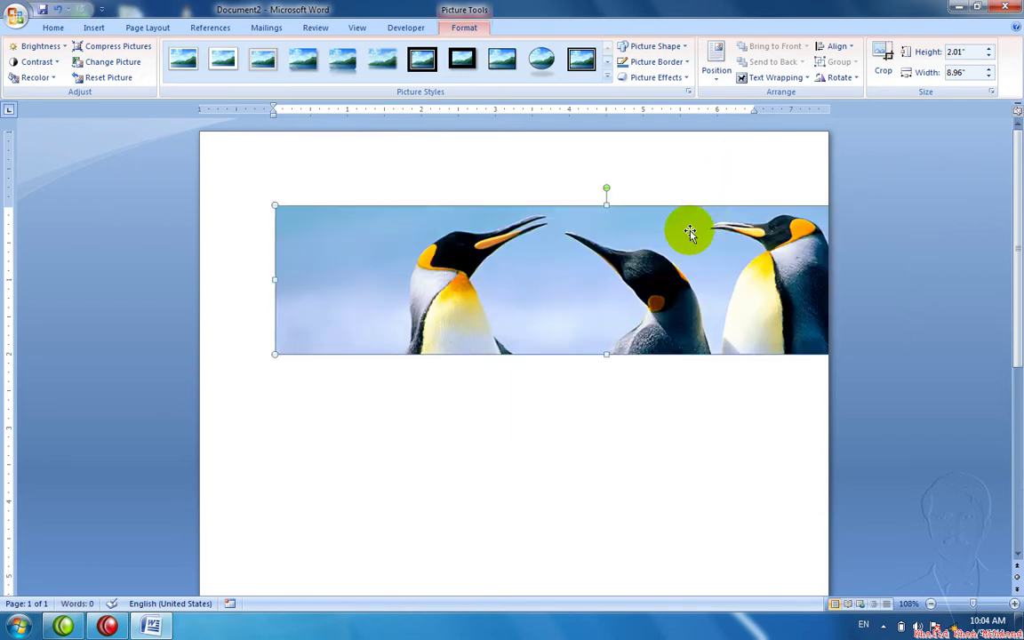
pyautogui.moveTo(690, 233); pyautogui.dragTo(572, 221)
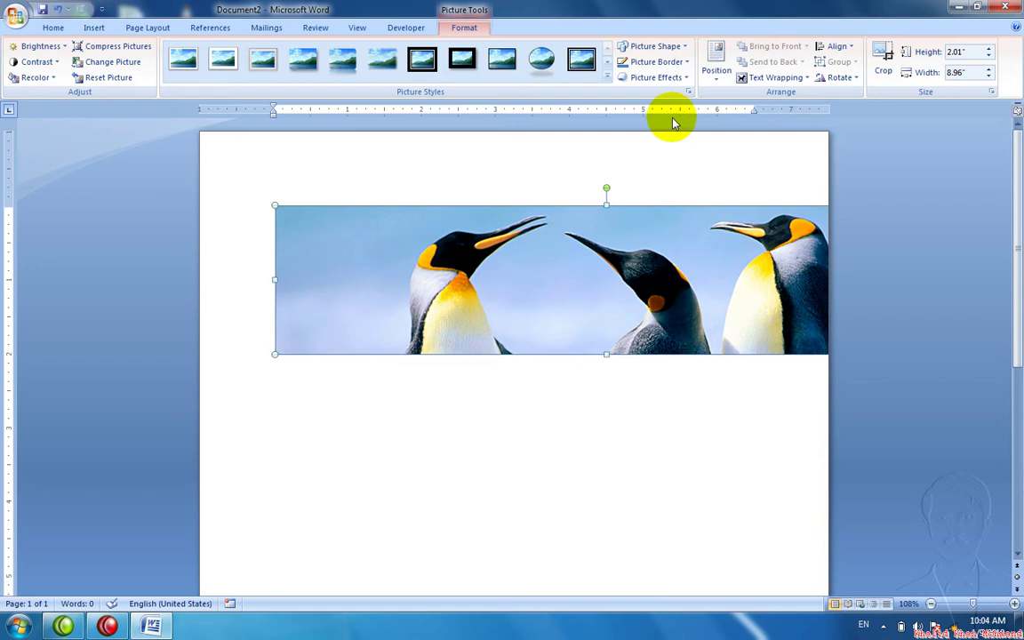
pyautogui.click(775, 77)
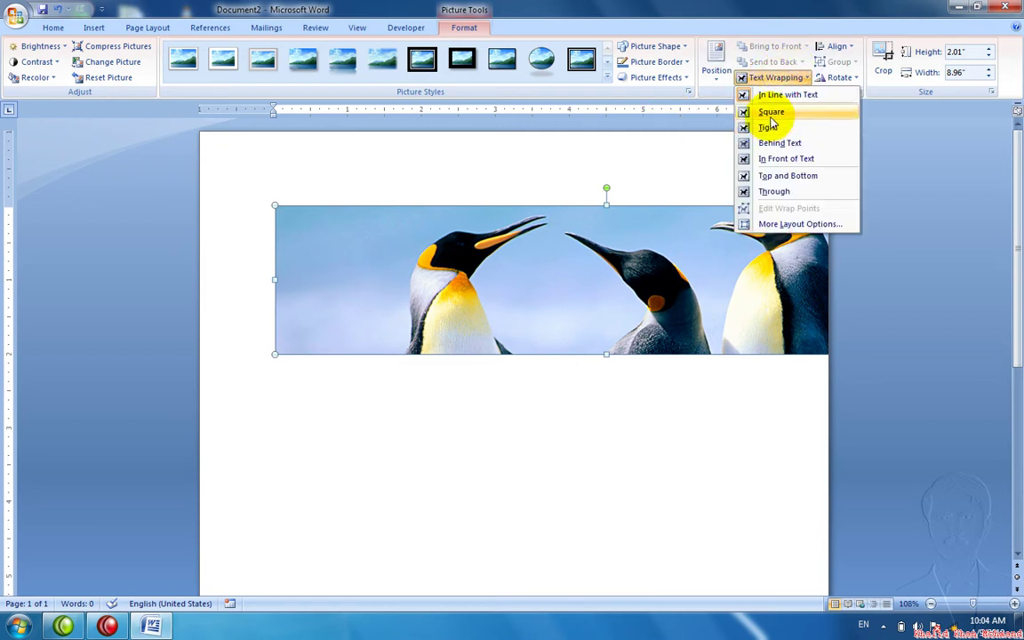
pyautogui.click(770, 119)
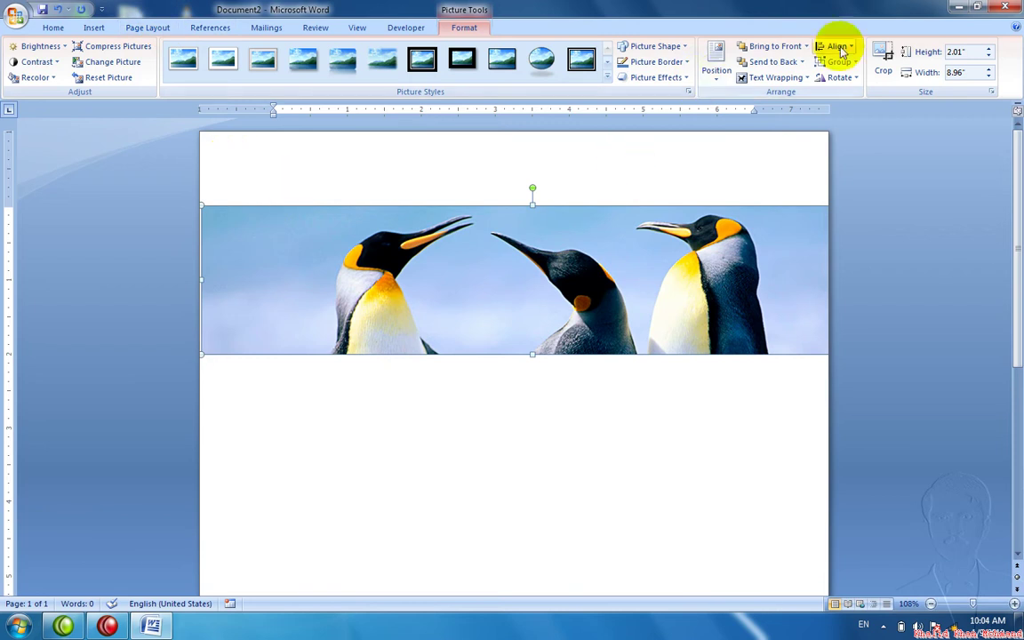
pyautogui.click(878, 60)
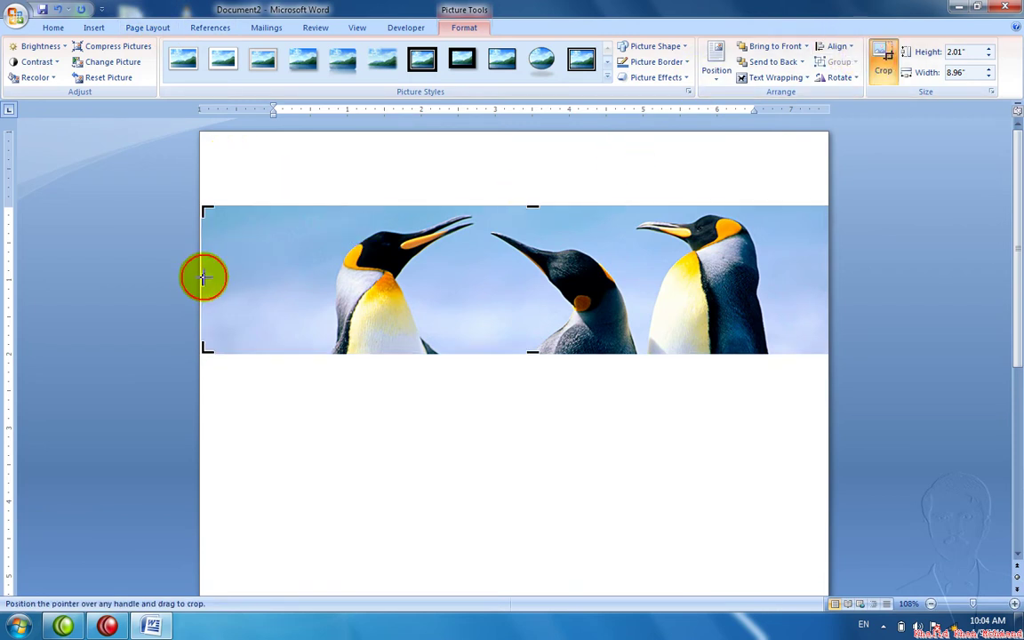
# Crop the strip's left and right sides to 2.01 by 4.91 inches and compress only this picture
pyautogui.moveTo(204, 278); pyautogui.dragTo(380, 278)
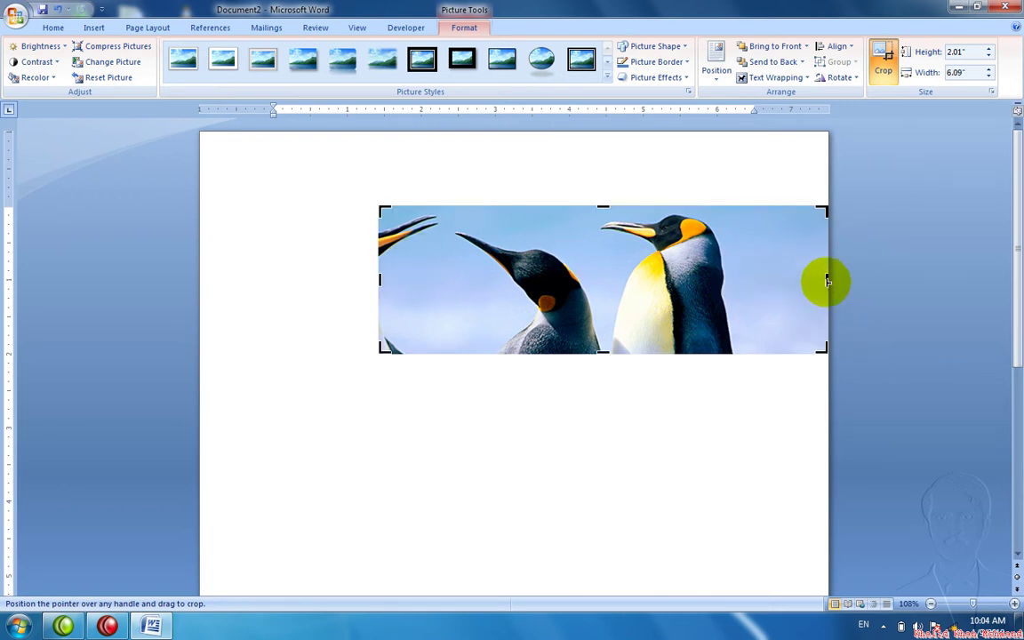
pyautogui.moveTo(827, 280); pyautogui.dragTo(742, 274)
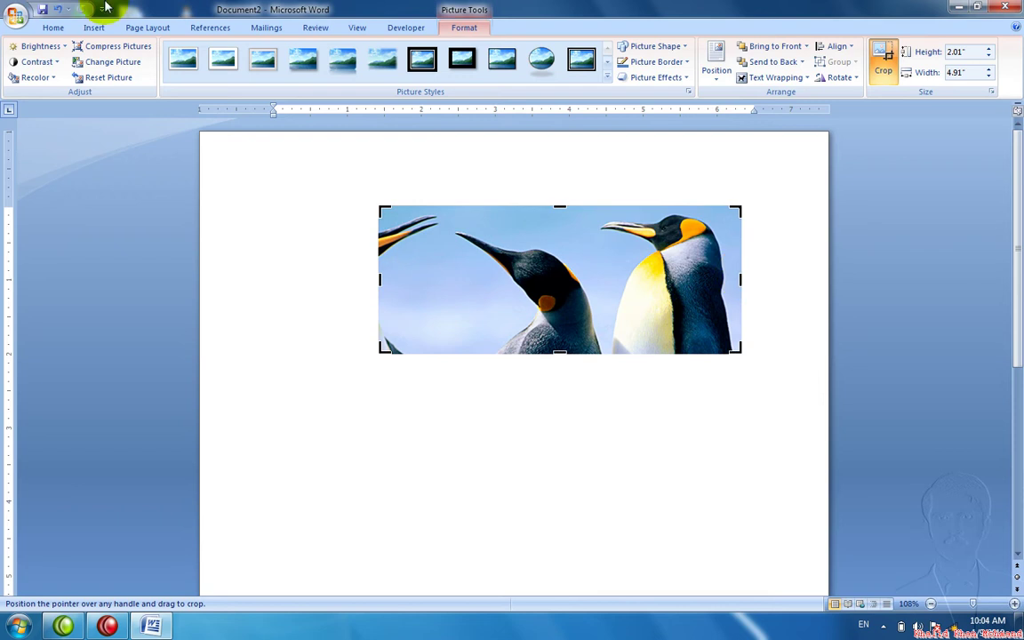
pyautogui.click(90, 49)
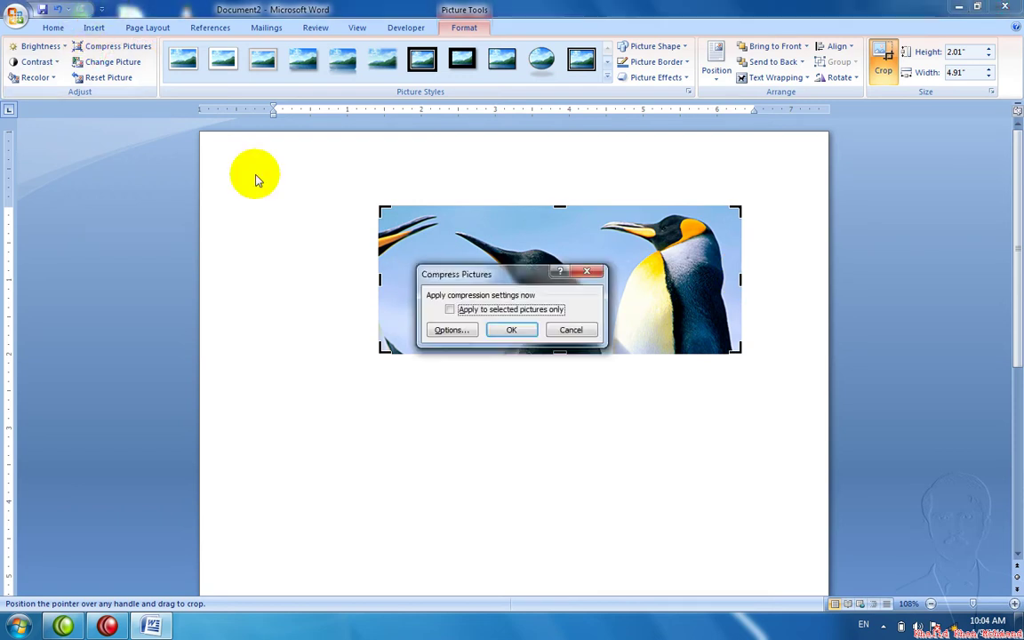
pyautogui.click(504, 311)
pyautogui.click(512, 336)
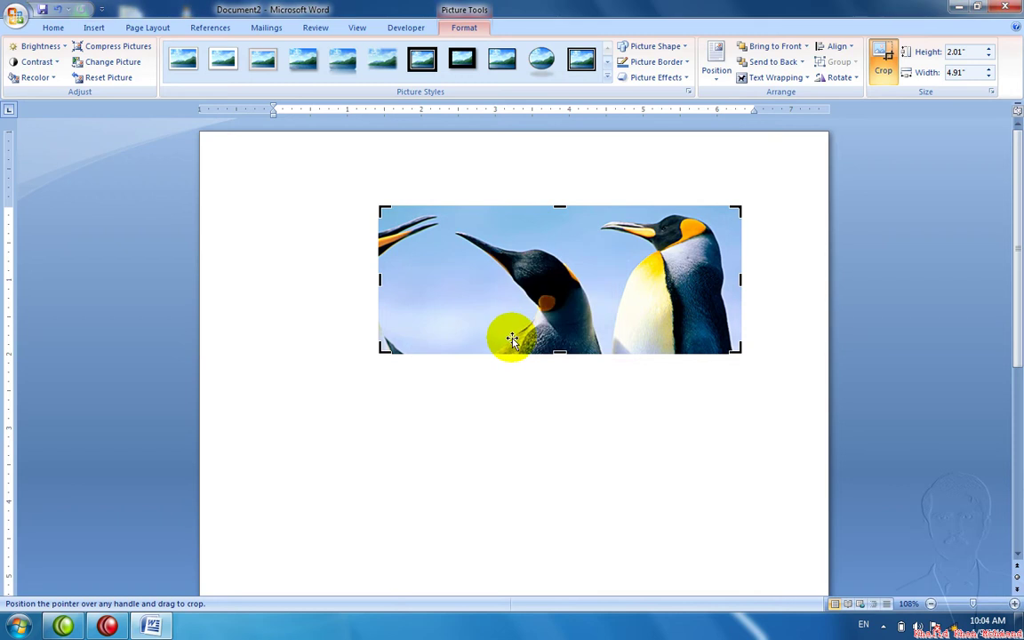
pyautogui.click(514, 388)
pyautogui.doubleClick(503, 327)
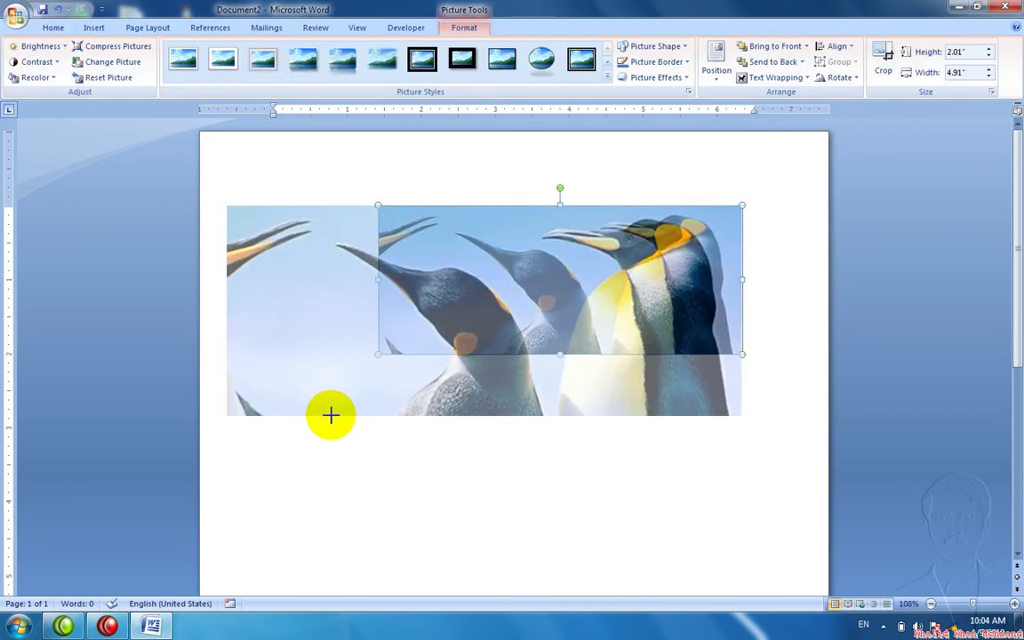
# Drag the penguin picture's corners out, first to 2.83" × 6.91", then to 3.14" × 7.69"
pyautogui.moveTo(378, 355); pyautogui.dragTo(330, 414)
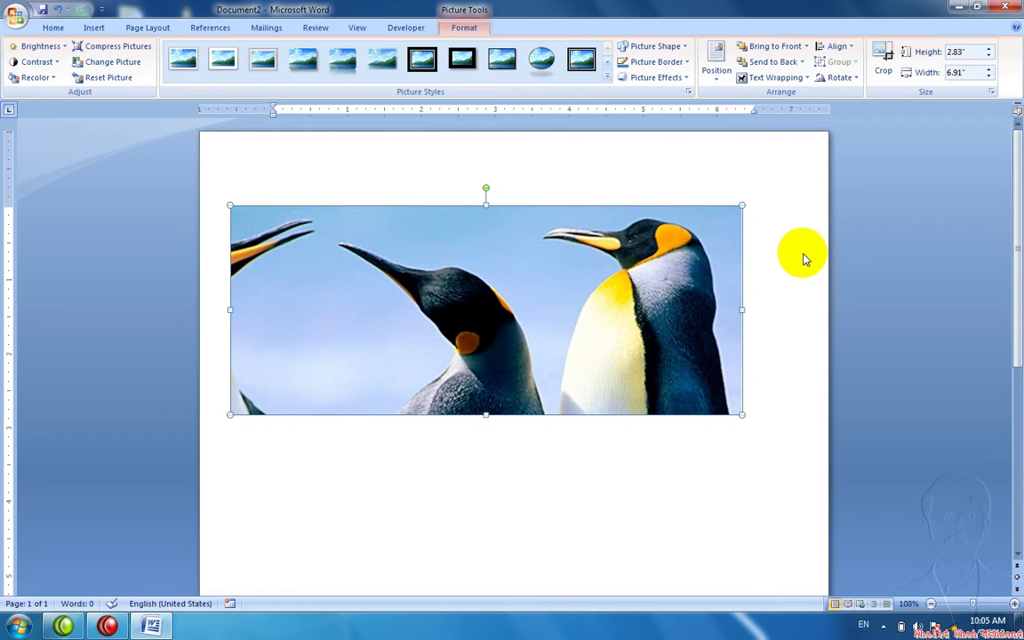
pyautogui.moveTo(741, 411); pyautogui.dragTo(765, 439)
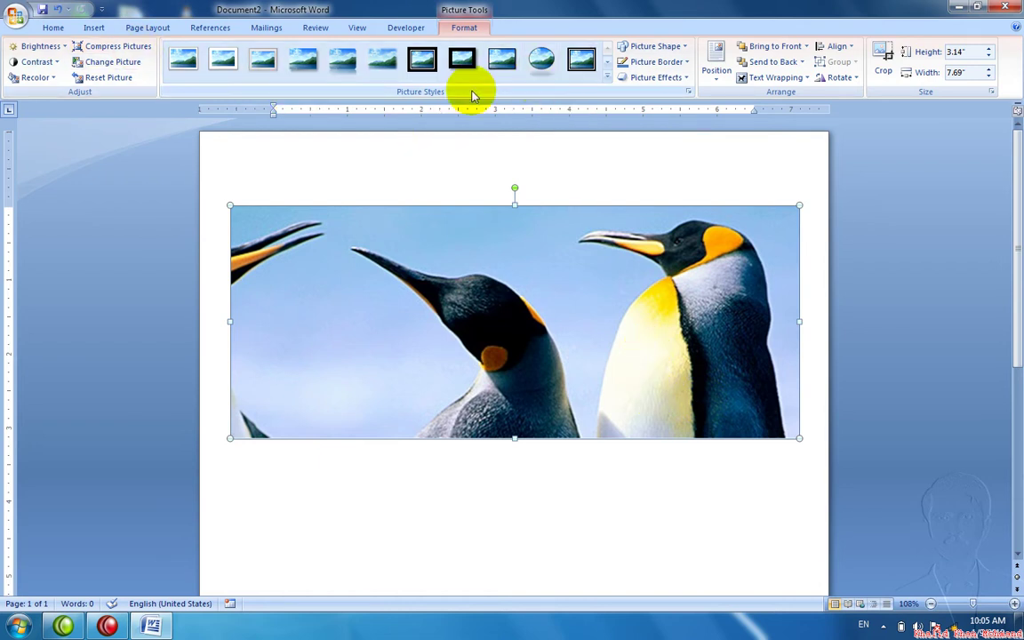
# Try the oval framed style with shadow on the penguin picture, then reselect it
pyautogui.click(552, 73)
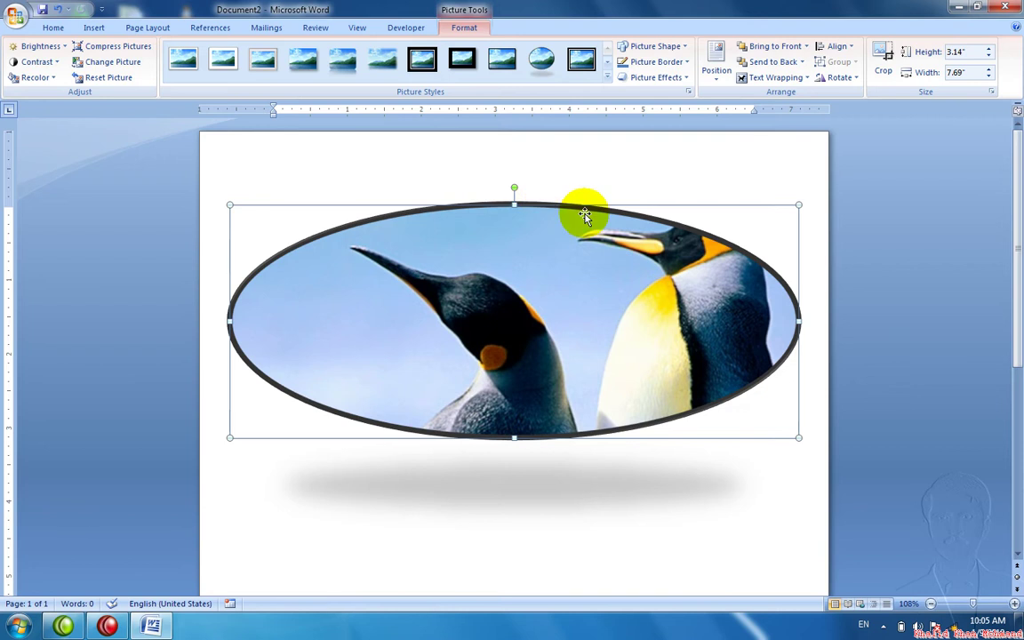
pyautogui.click(750, 227)
pyautogui.doubleClick(751, 229)
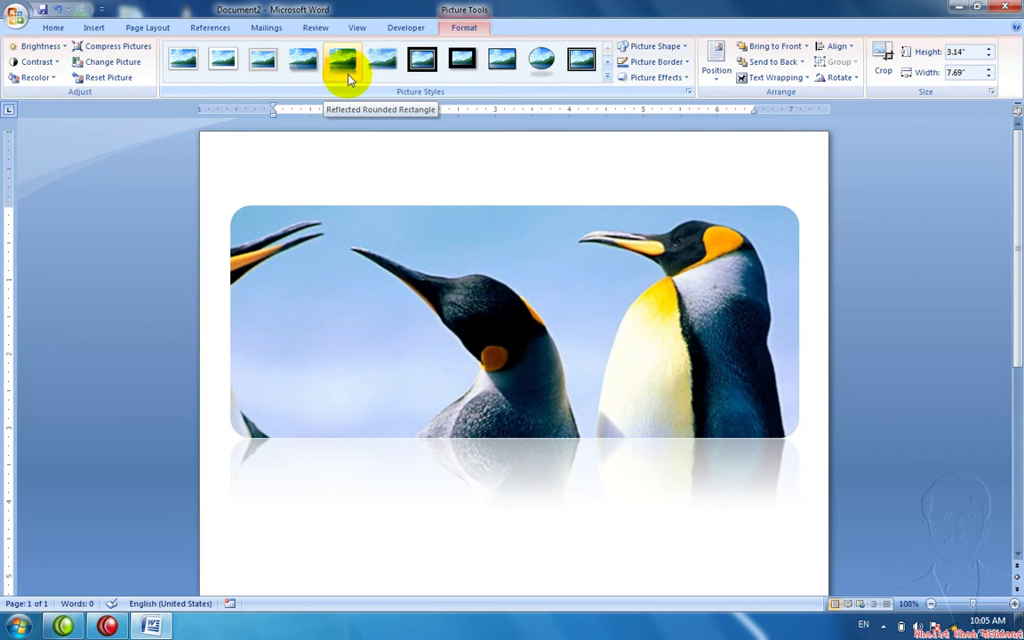
# Try Reflected Rounded Rectangle, then apply the thick dark rounded frame style from the full gallery
pyautogui.click(347, 75)
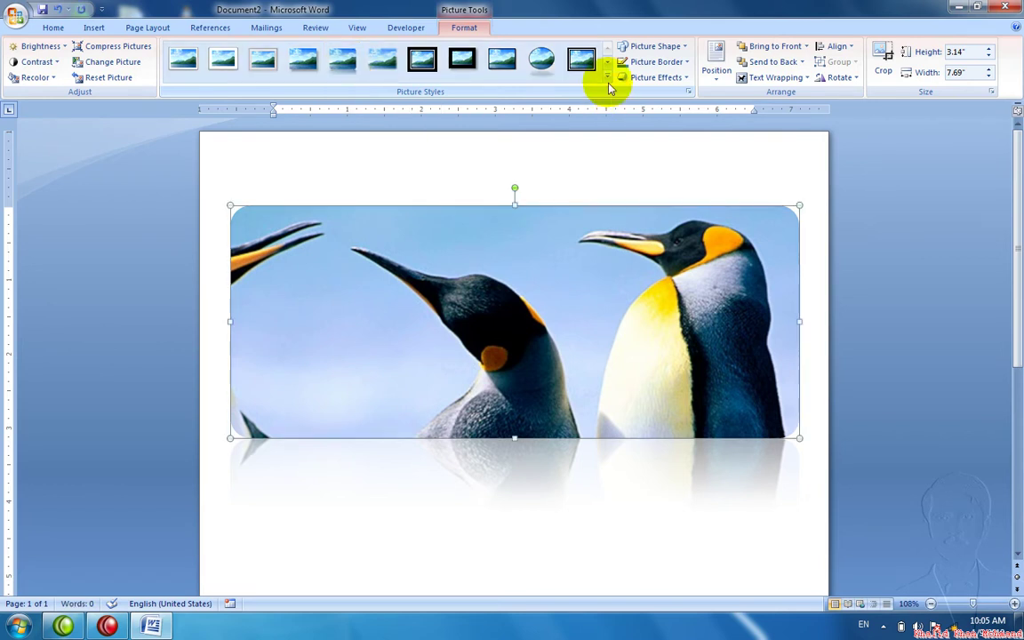
pyautogui.click(609, 84)
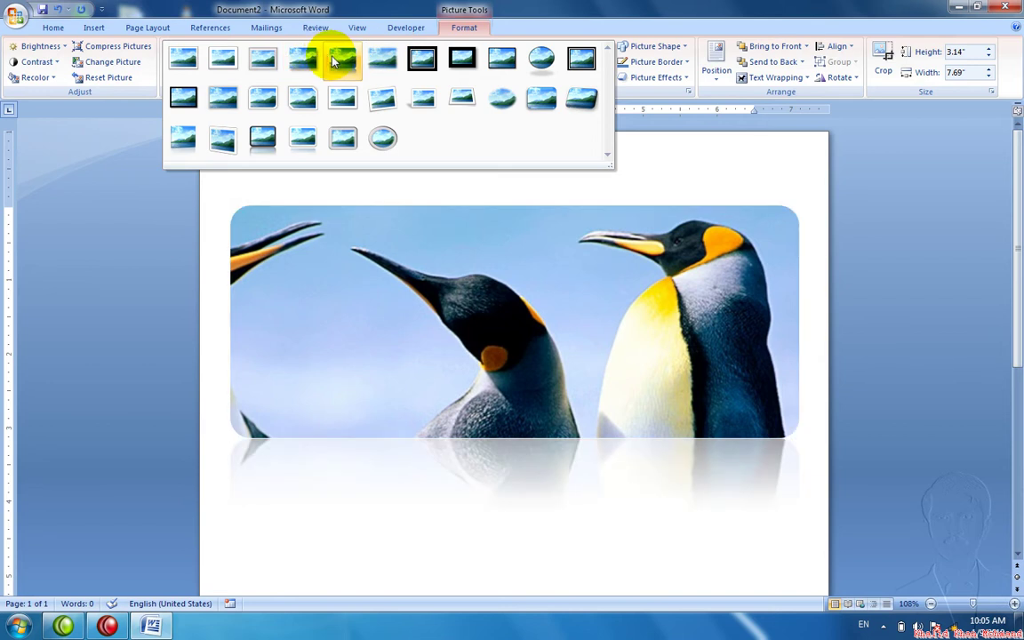
pyautogui.click(334, 59)
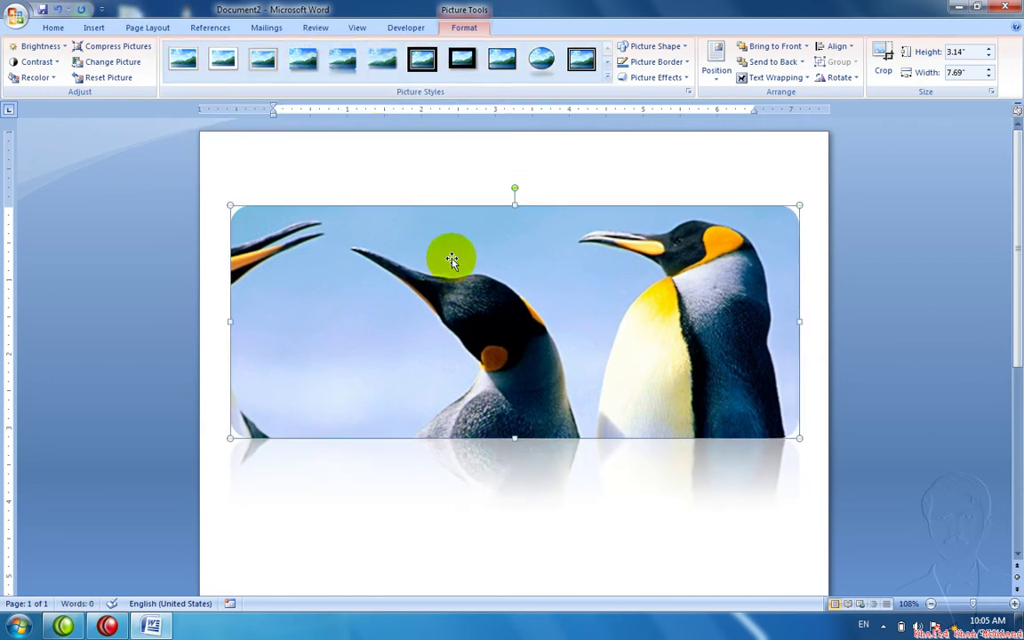
pyautogui.click(605, 80)
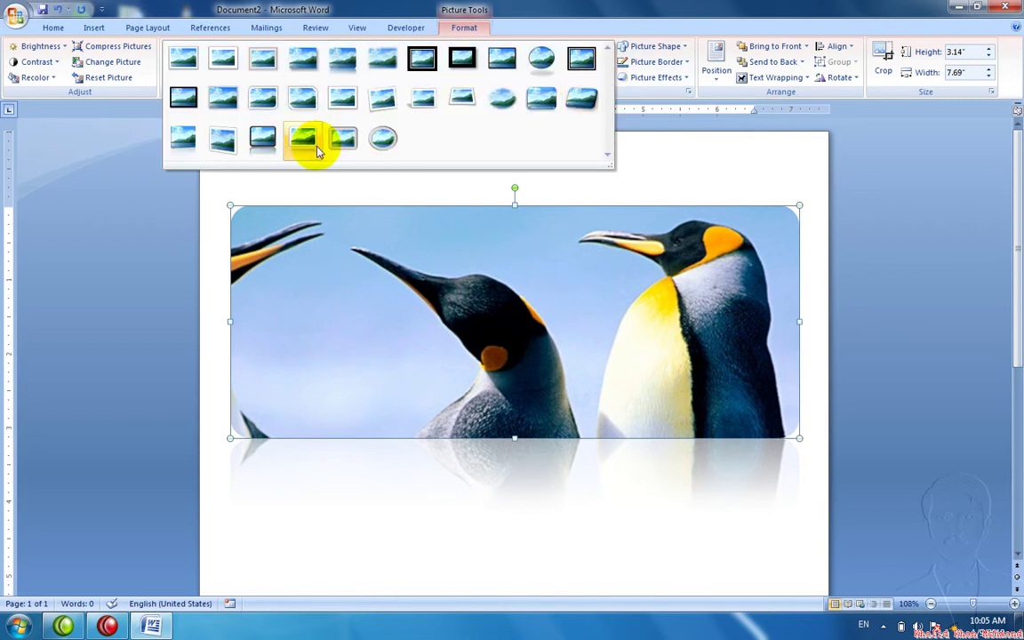
pyautogui.click(262, 140)
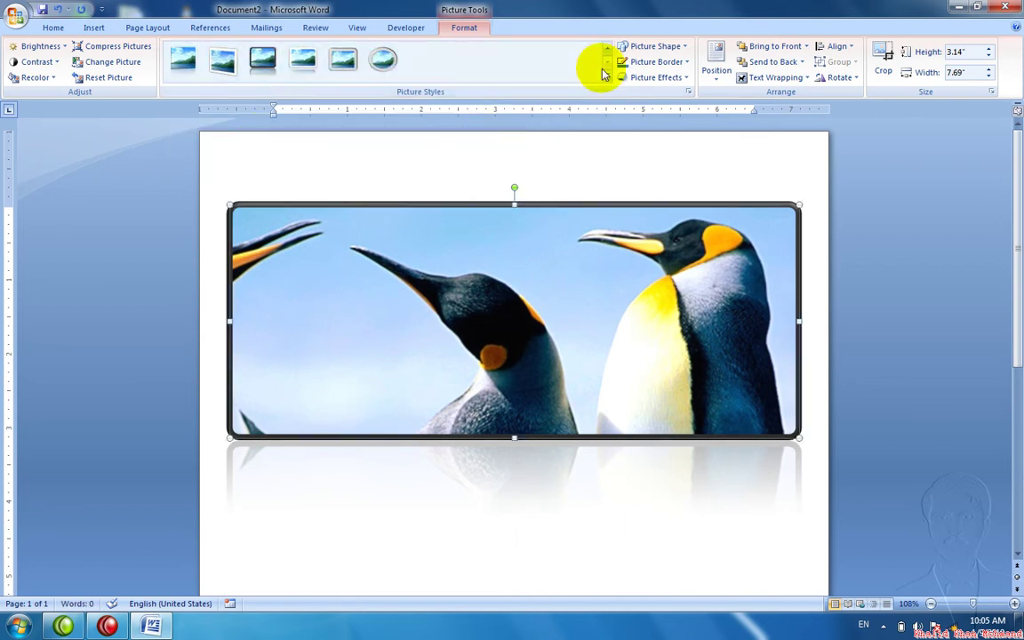
# Try heart, smiley face and curved down arrow shapes on the penguin picture
pyautogui.click(653, 46)
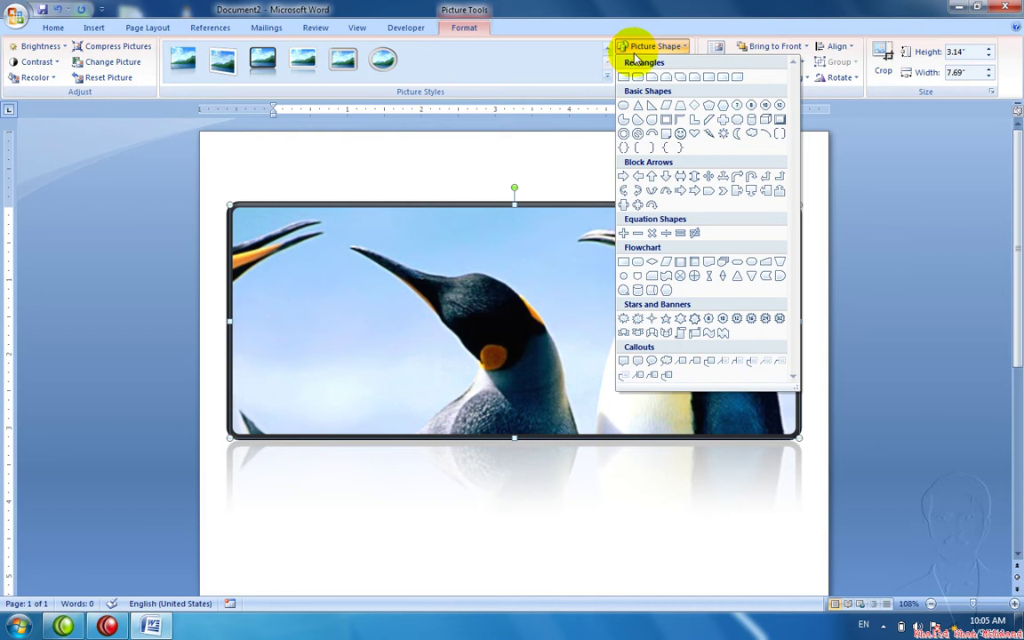
pyautogui.click(695, 134)
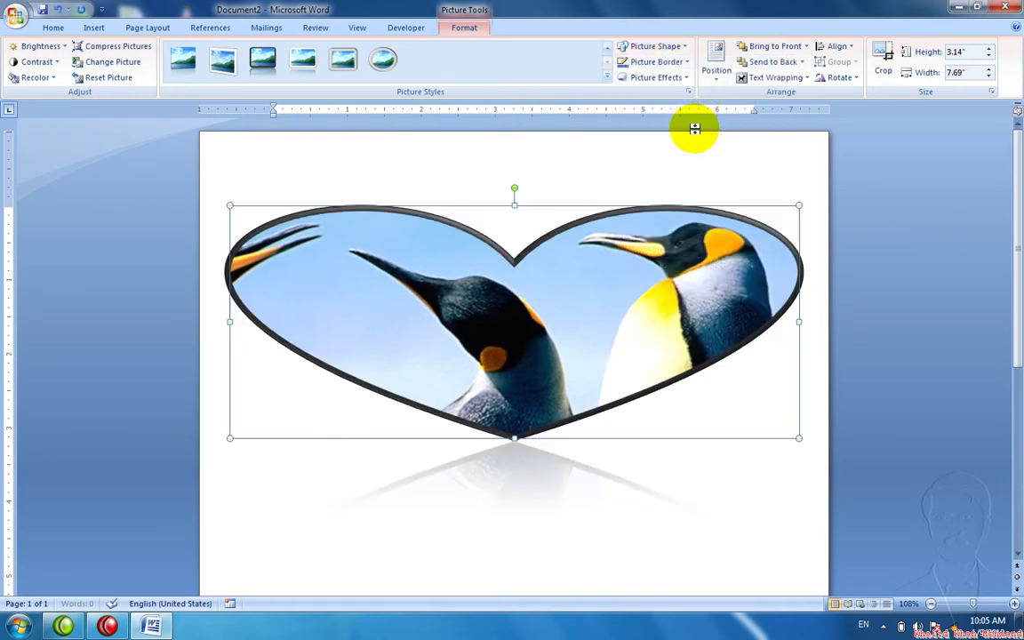
pyautogui.click(678, 46)
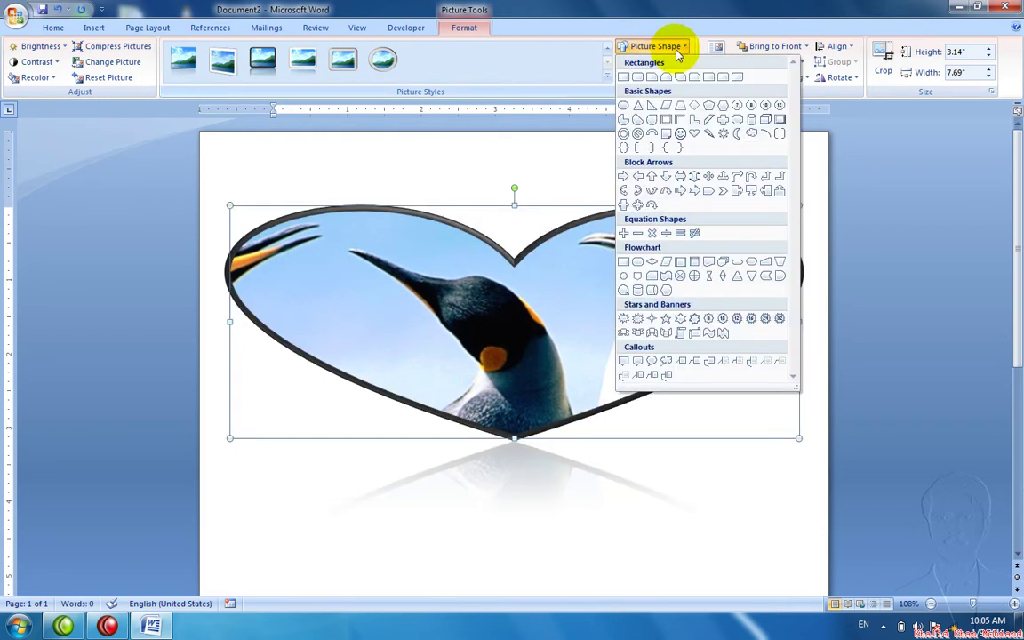
pyautogui.click(679, 133)
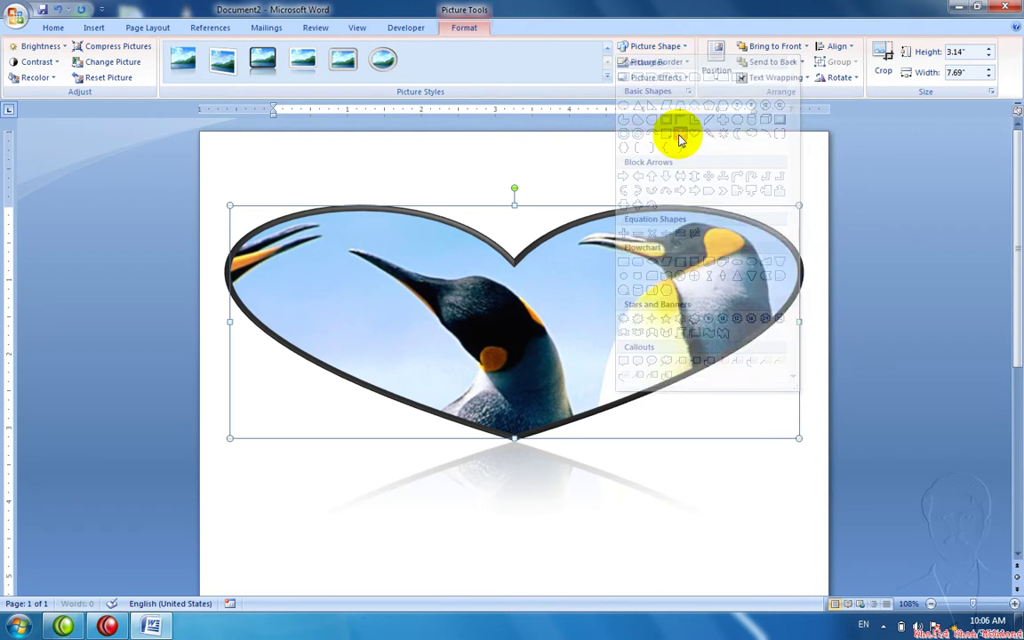
pyautogui.click(671, 50)
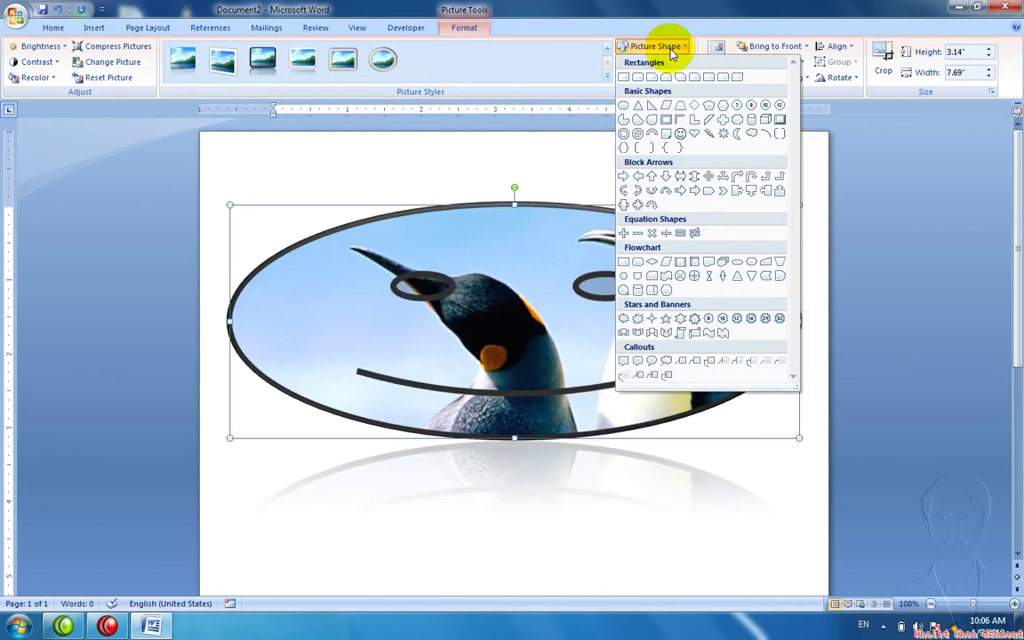
pyautogui.click(662, 194)
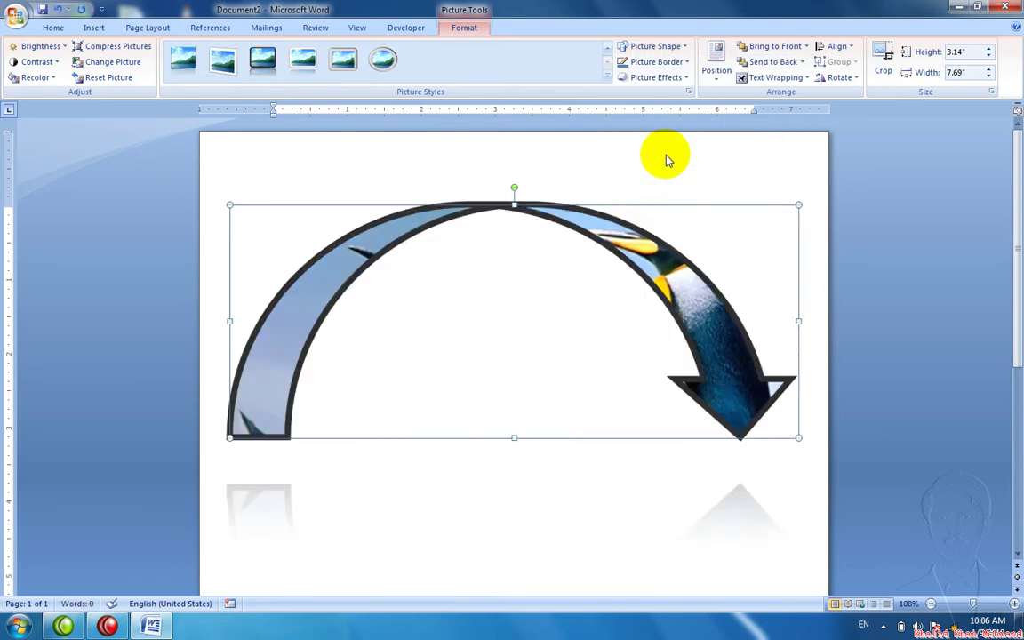
# Reshape the picture into Flowchart Punched Tape and set its border to No Outline
pyautogui.click(658, 47)
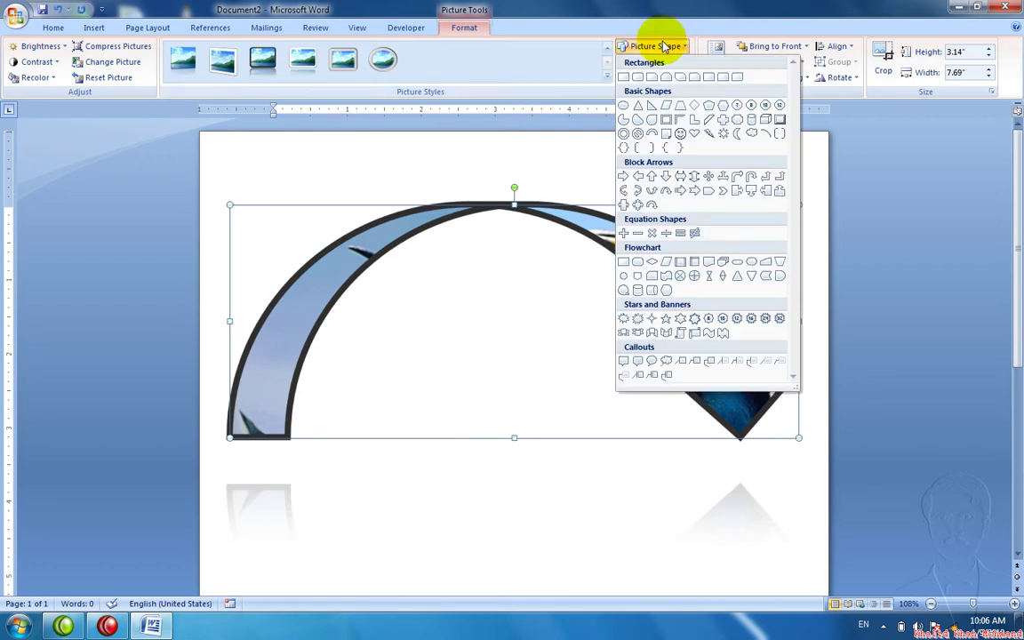
pyautogui.click(667, 276)
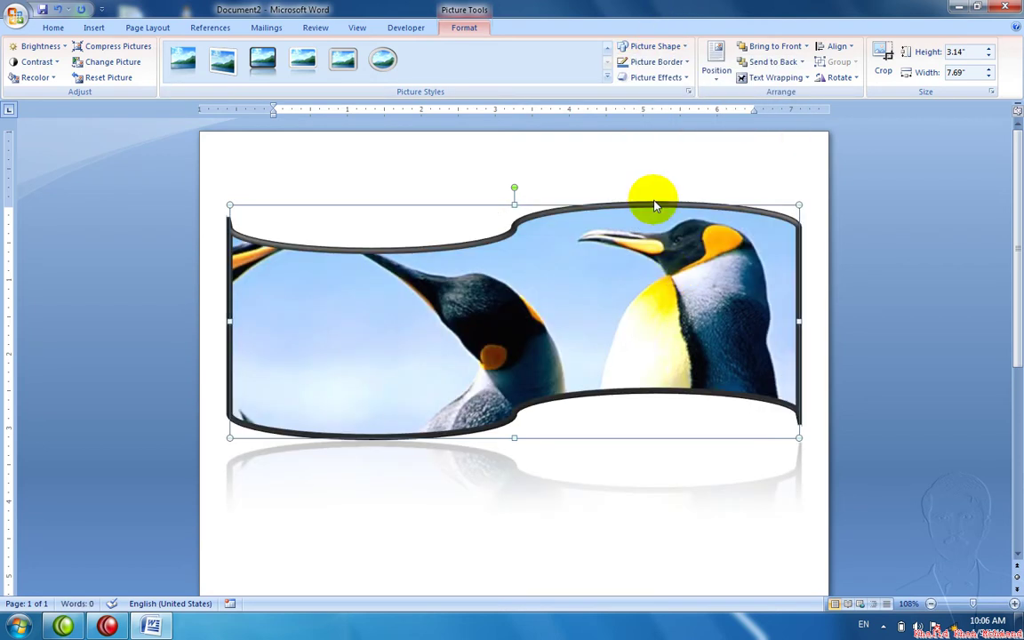
pyautogui.click(667, 64)
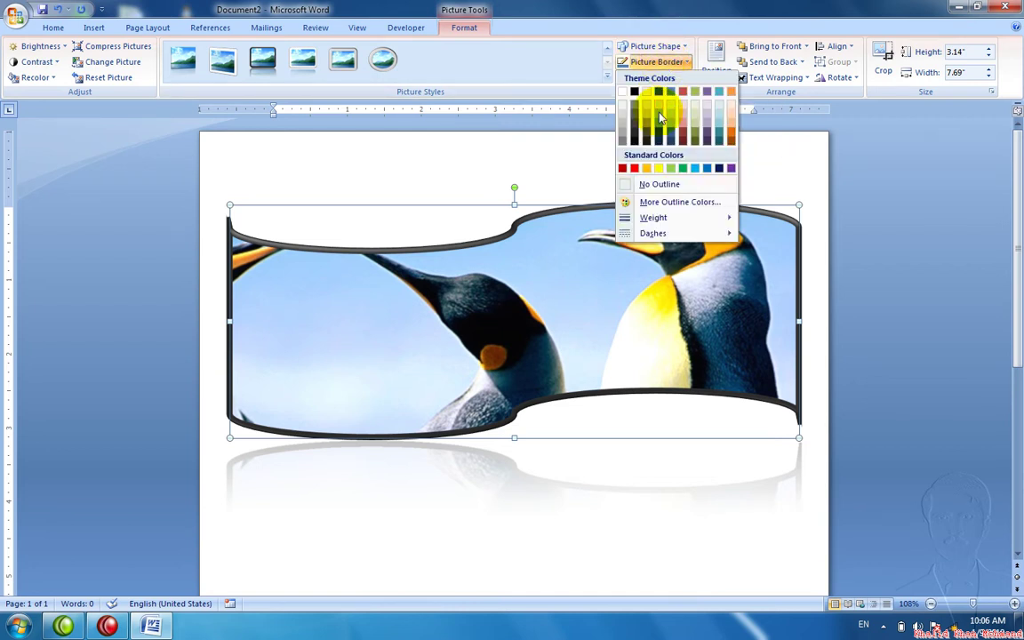
pyautogui.click(669, 185)
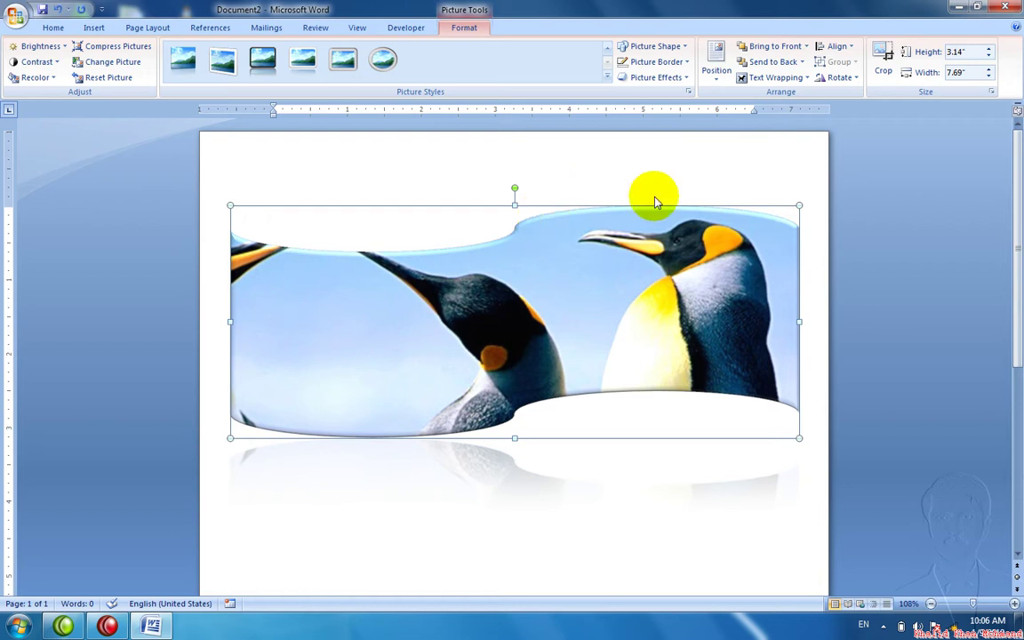
# Set the picture's outline weight to 2¼ pt
pyautogui.click(674, 78)
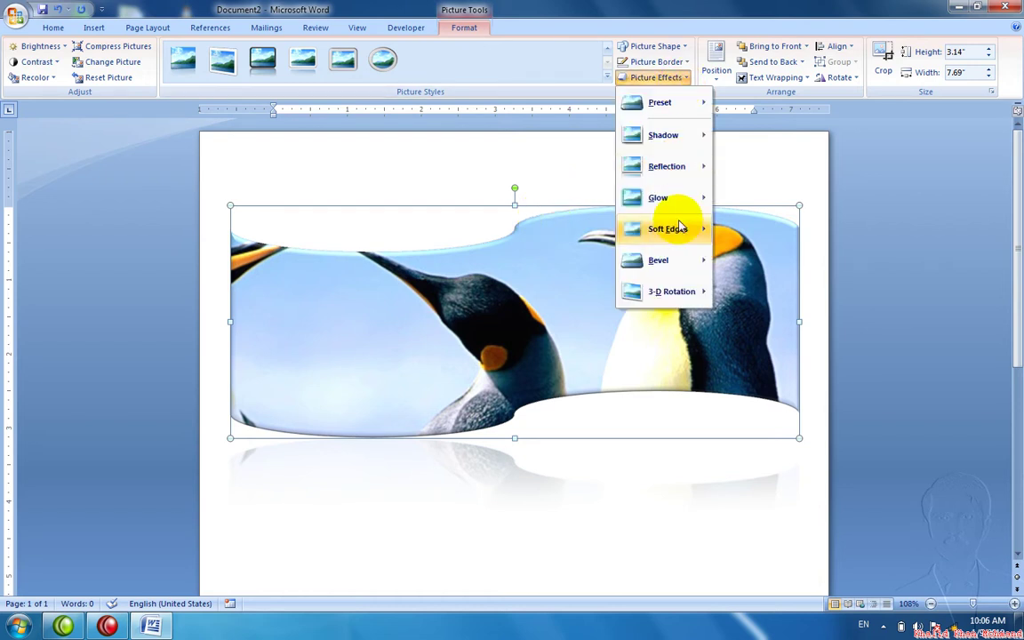
pyautogui.click(671, 48)
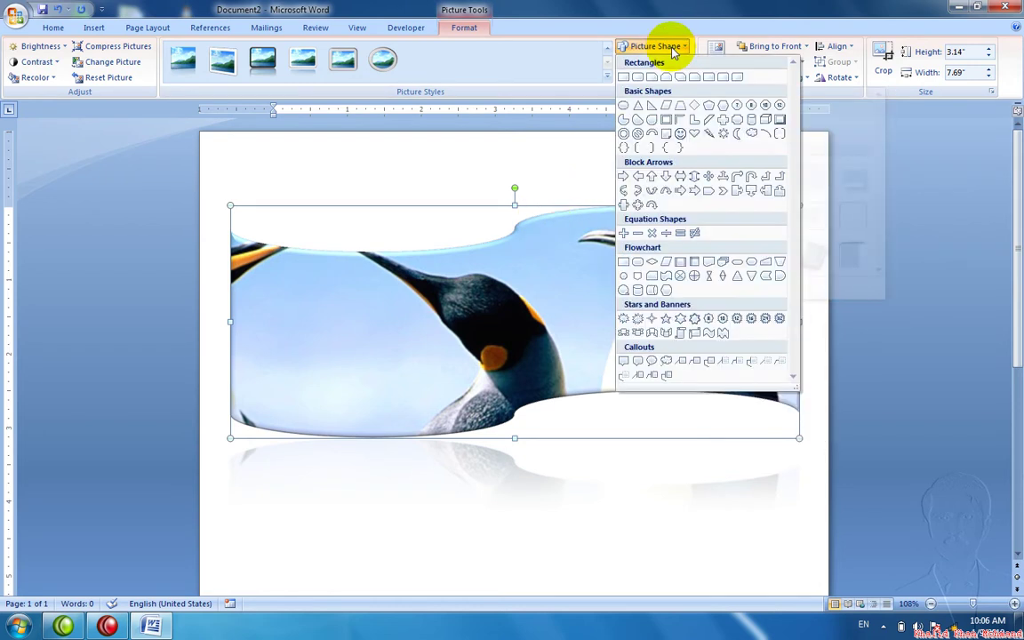
pyautogui.click(583, 100)
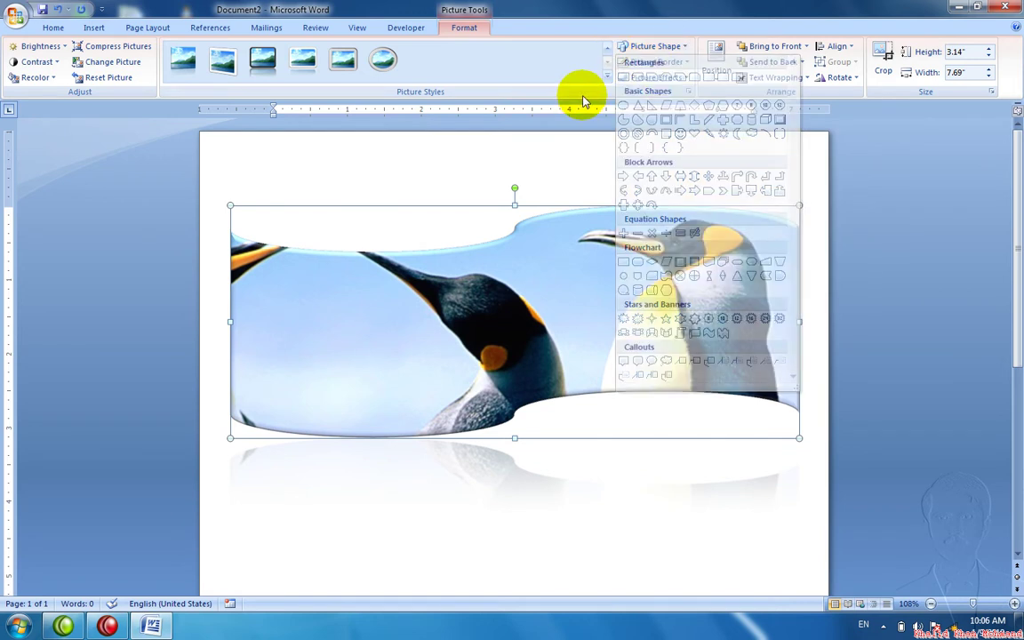
pyautogui.click(631, 62)
pyautogui.moveTo(657, 219)
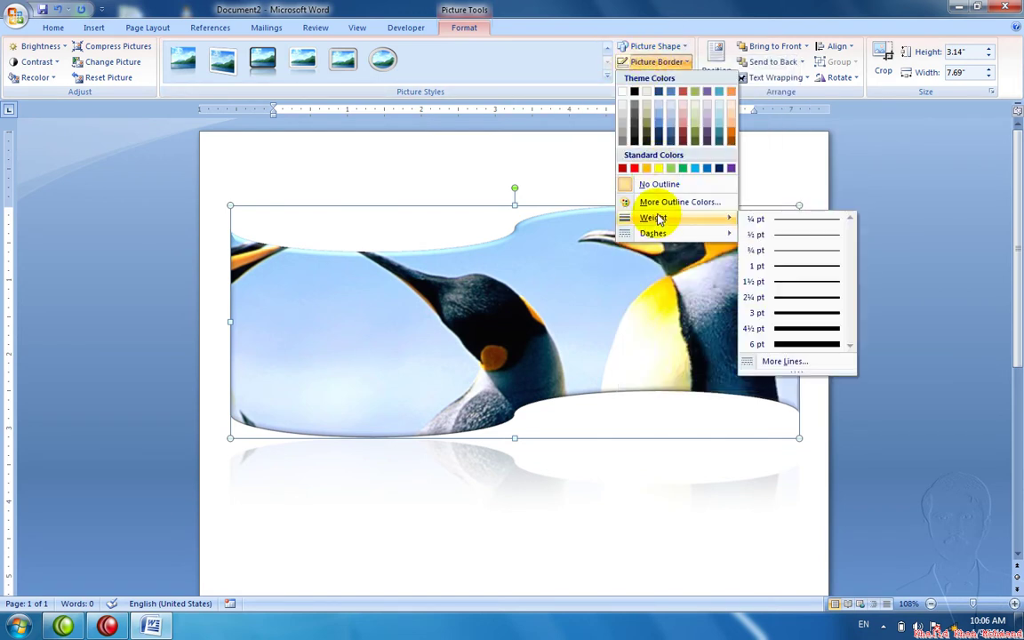
pyautogui.click(807, 296)
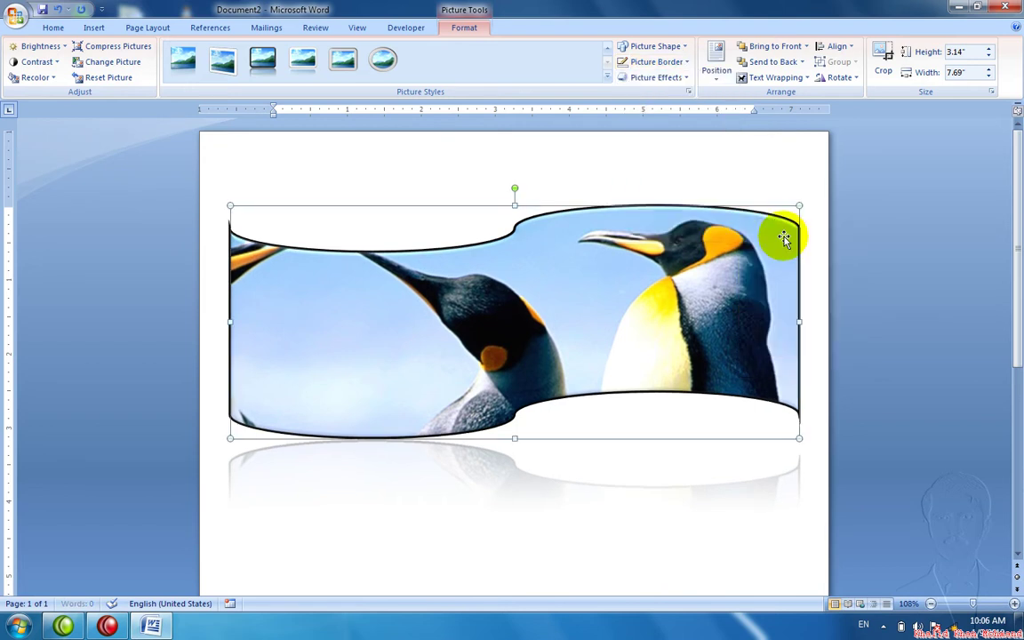
# Make the picture's outline the standard green colour
pyautogui.click(676, 62)
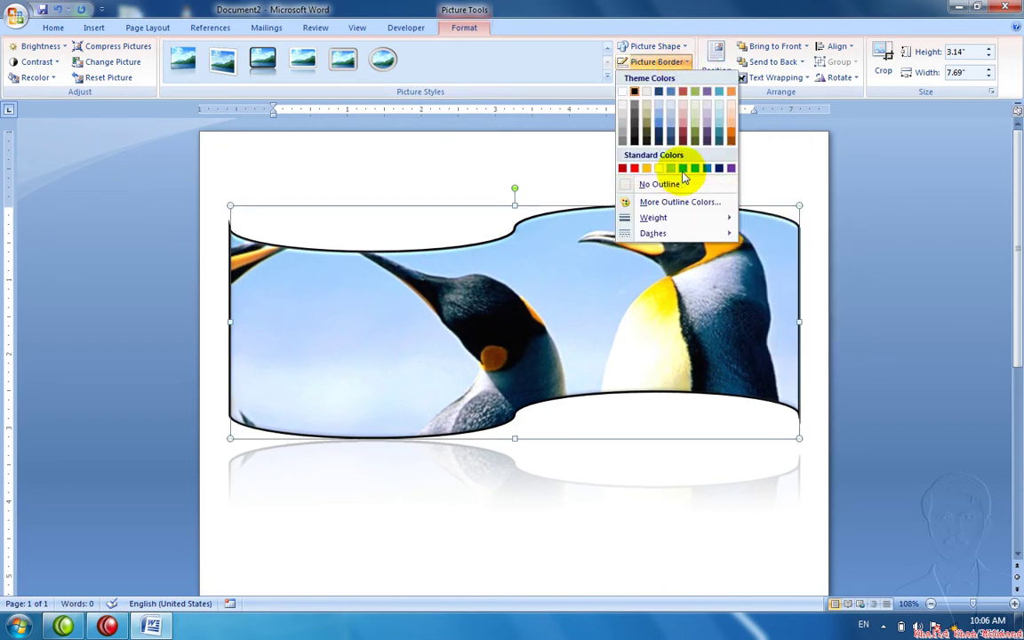
pyautogui.click(683, 170)
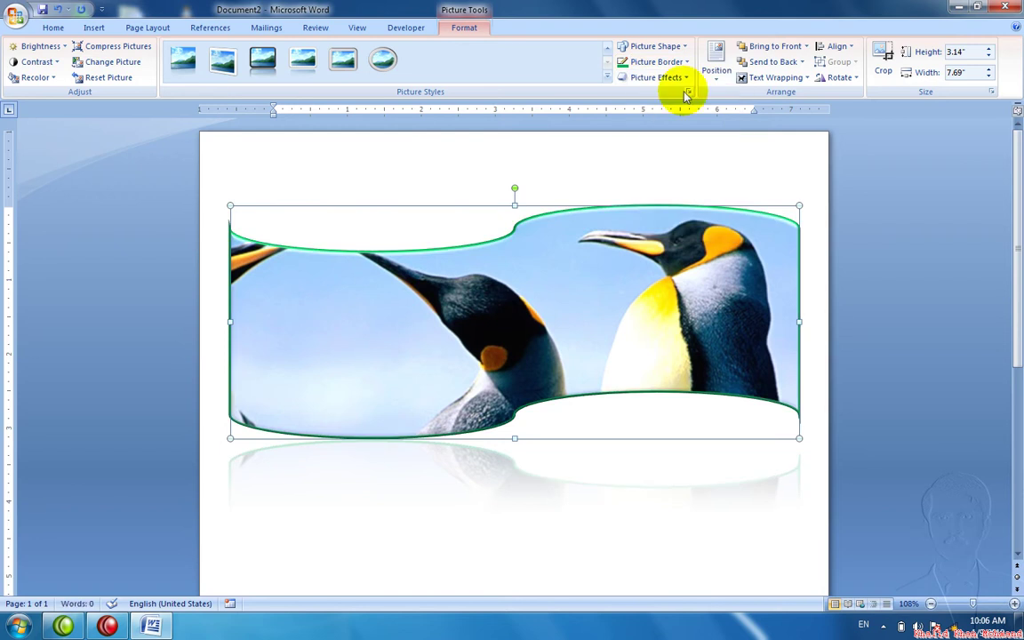
pyautogui.click(685, 62)
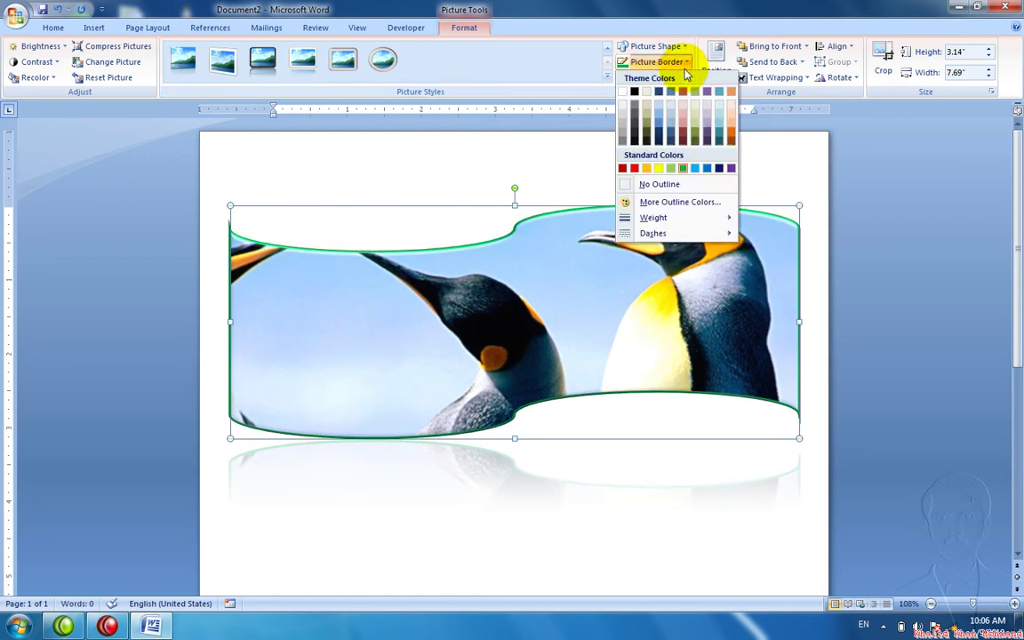
# Change the outline to a custom dark red, RGB 169, 22, 7, via More Outline Colors
pyautogui.click(679, 202)
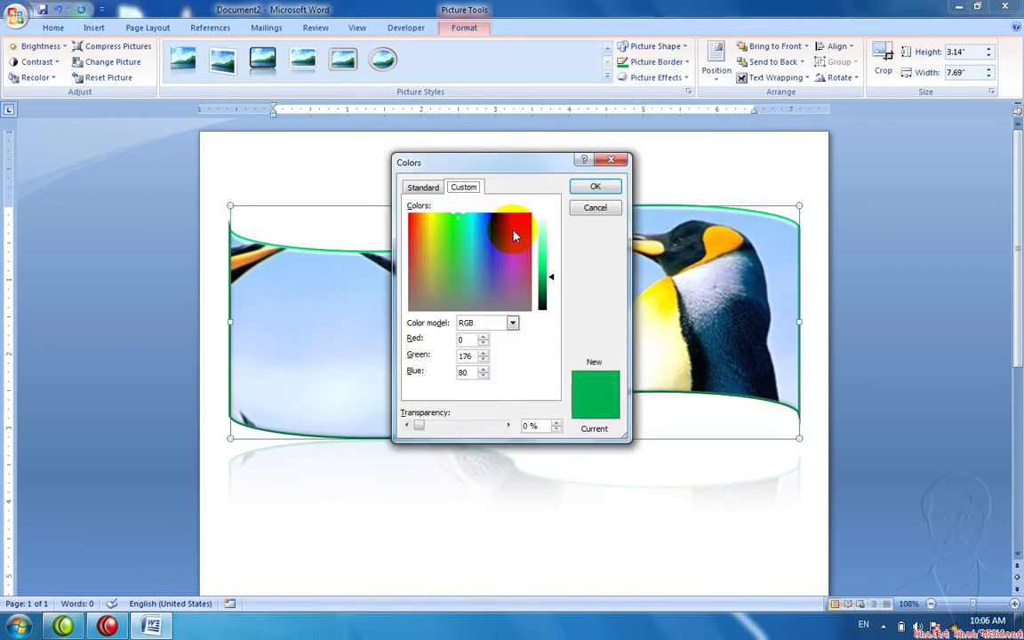
pyautogui.click(412, 220)
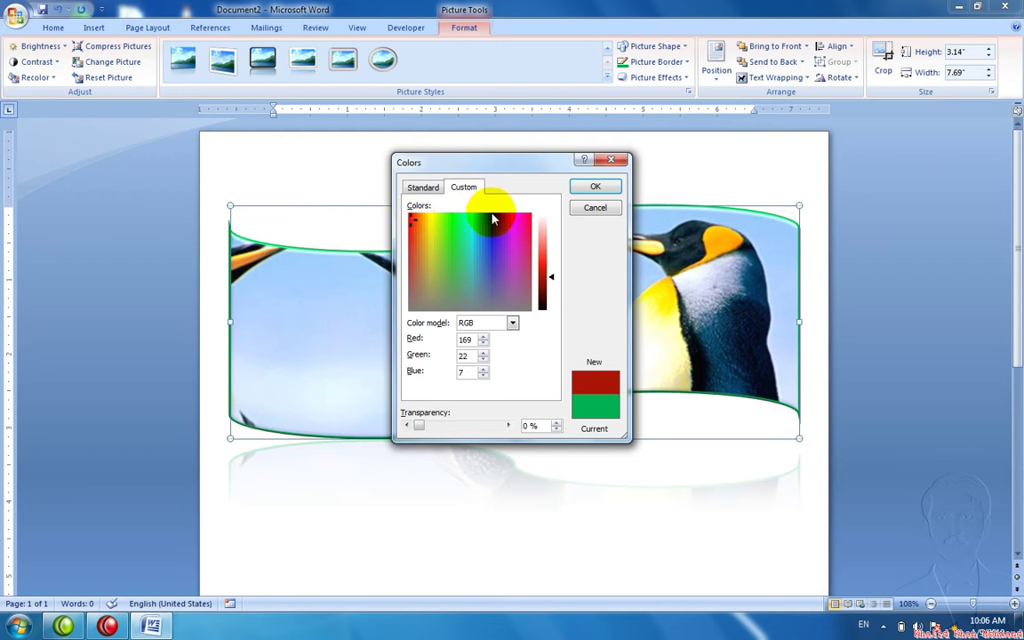
pyautogui.click(577, 188)
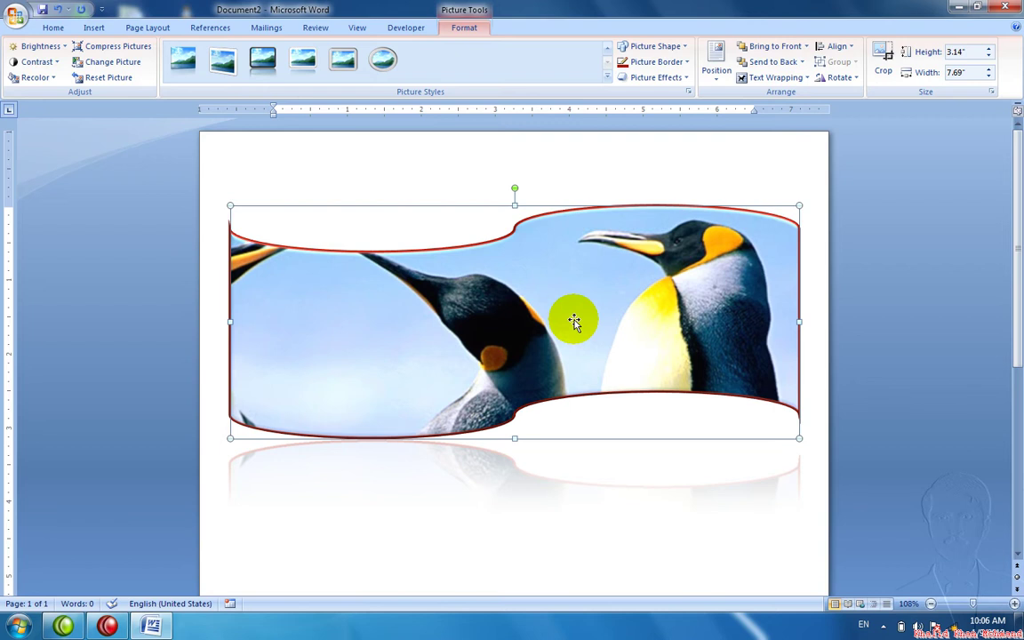
pyautogui.click(681, 80)
# Apply a tilted third-row 3-D preset and a perspective shadow to the picture
pyautogui.moveTo(680, 100)
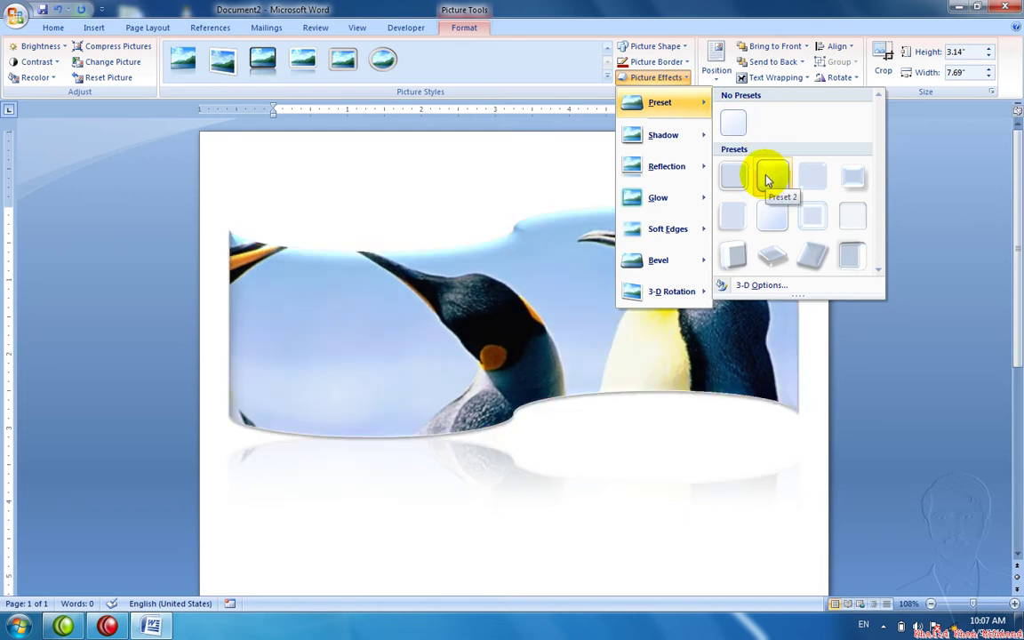
pyautogui.click(770, 256)
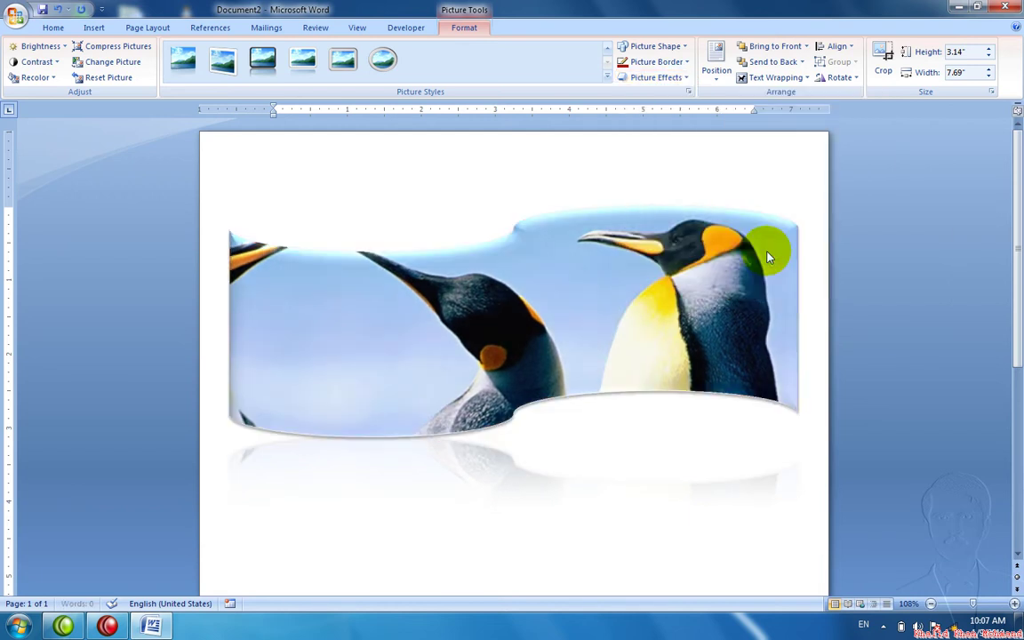
pyautogui.click(667, 78)
pyautogui.moveTo(688, 132)
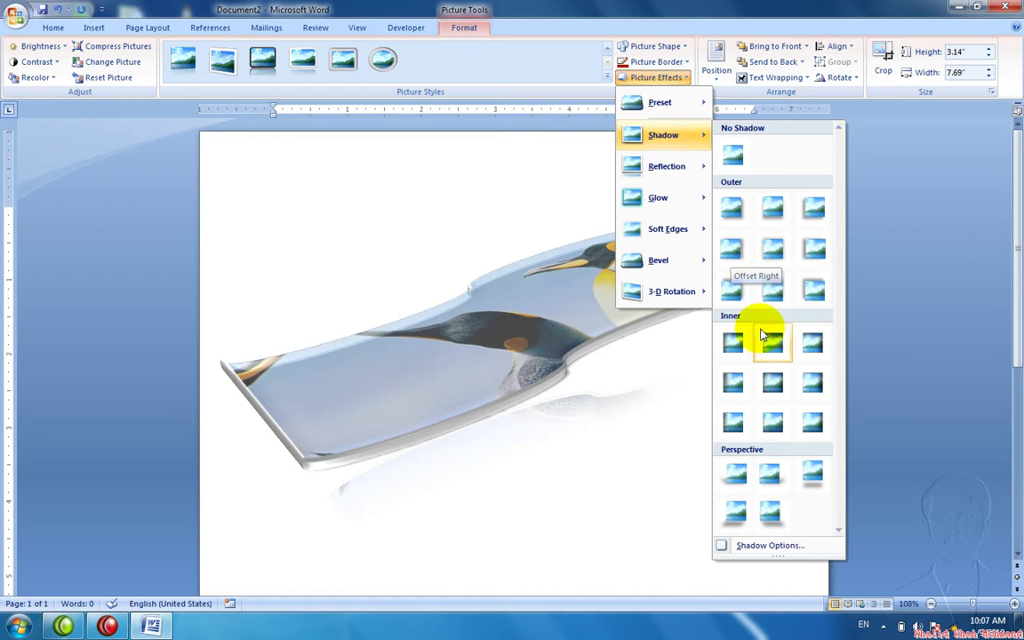
pyautogui.click(737, 514)
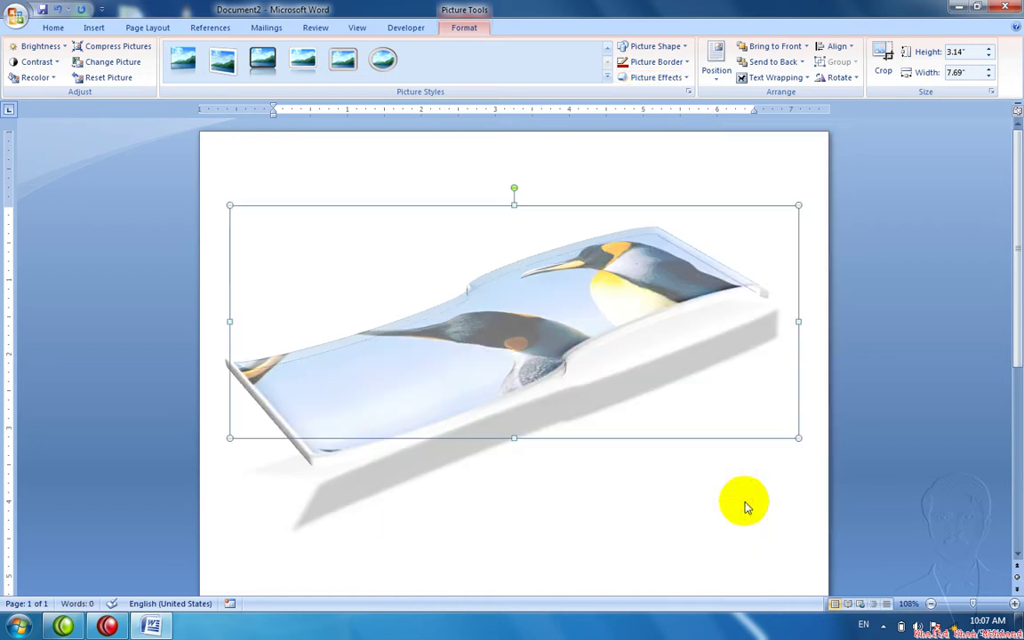
# Give the picture 10 Point soft edges
pyautogui.click(635, 78)
pyautogui.moveTo(651, 228)
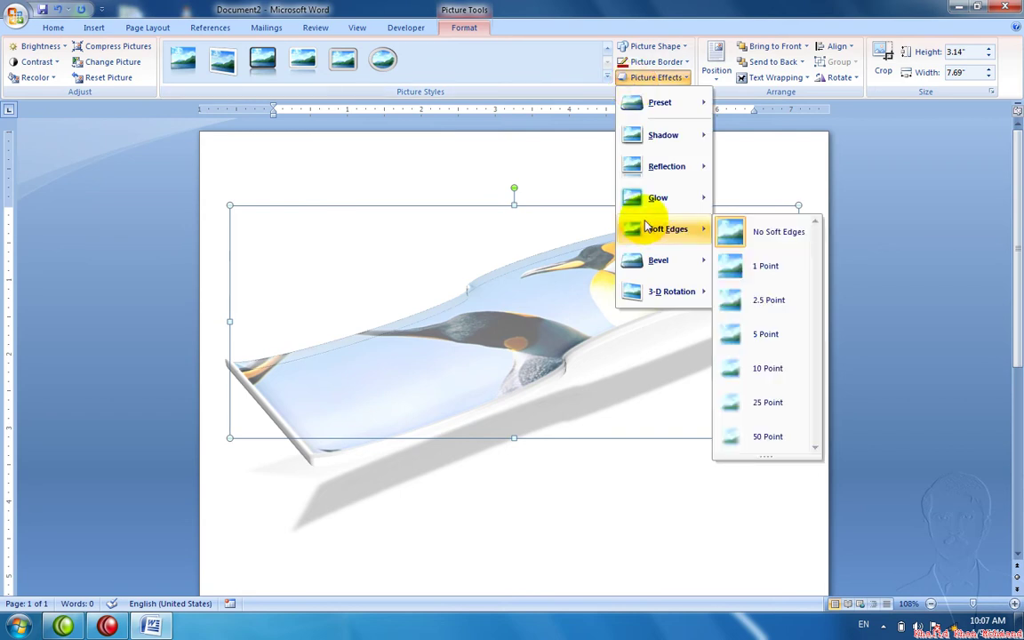
pyautogui.click(749, 368)
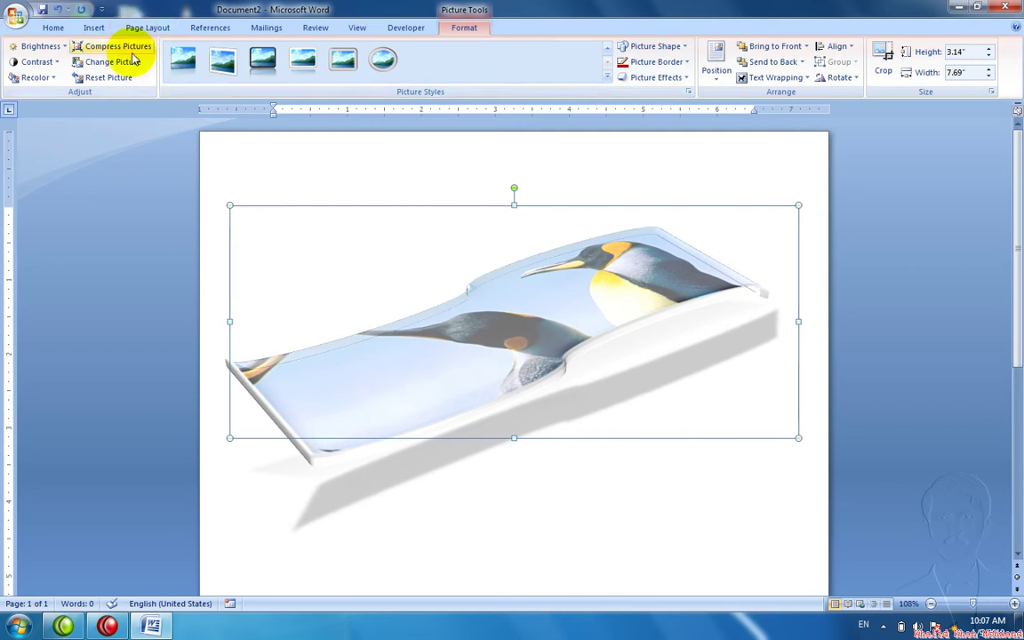
# Reset the picture to a plain 0.97" × 2.37" strip and insert three =rand() sample paragraphs
pyautogui.click(122, 78)
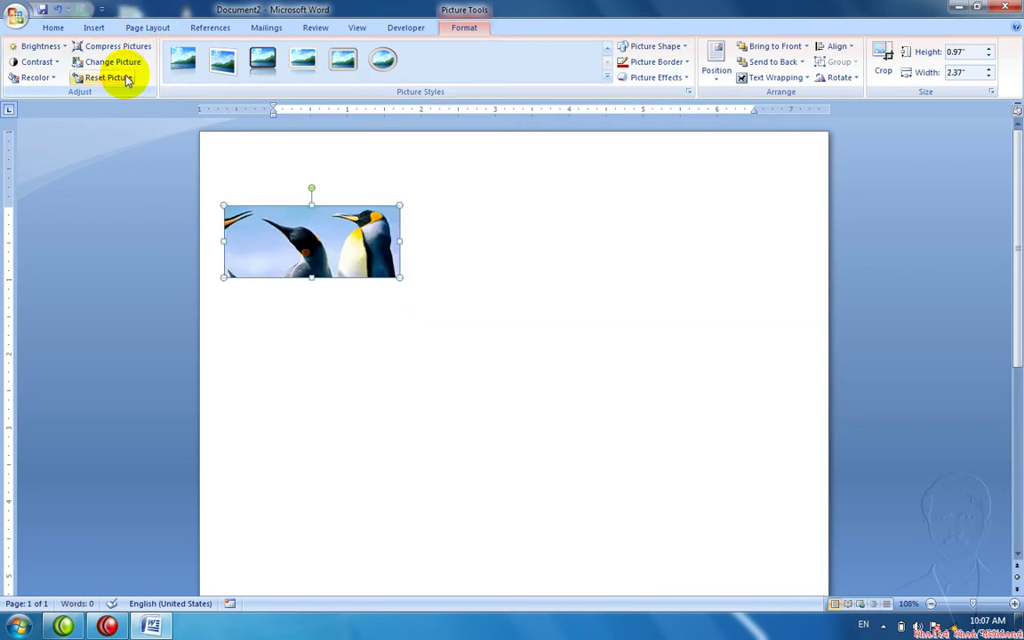
pyautogui.click(438, 304)
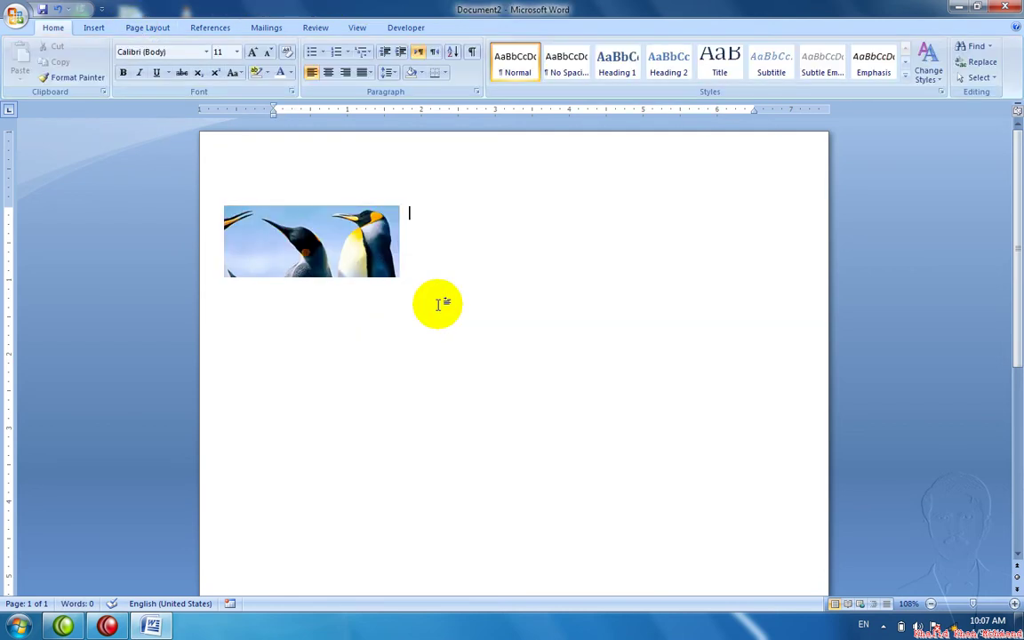
pyautogui.press('Return')
pyautogui.write('=')
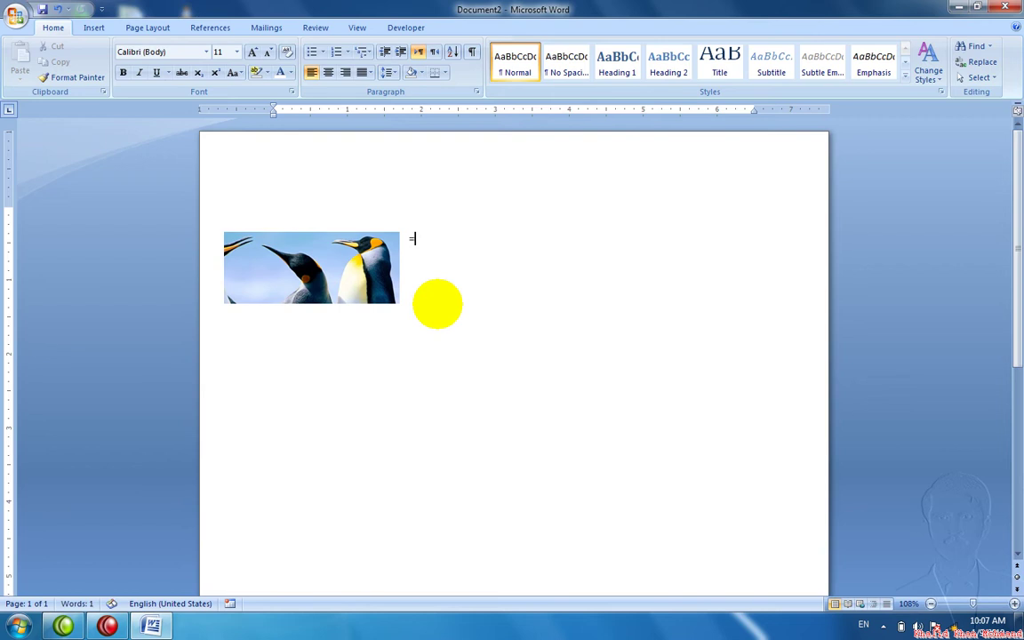
pyautogui.write('rand()')
pyautogui.press('Return')
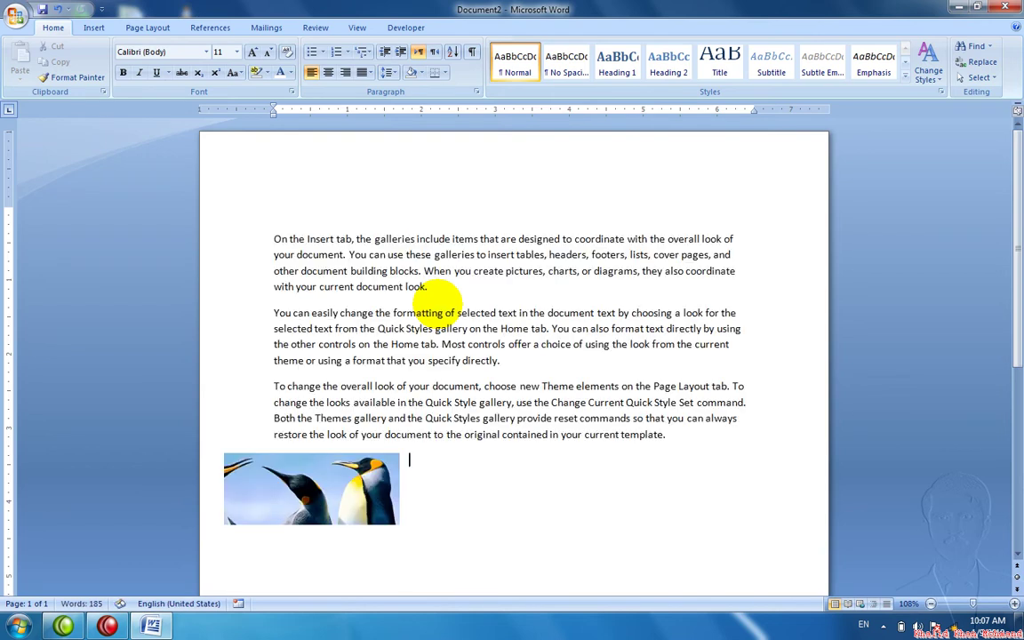
pyautogui.click(301, 510)
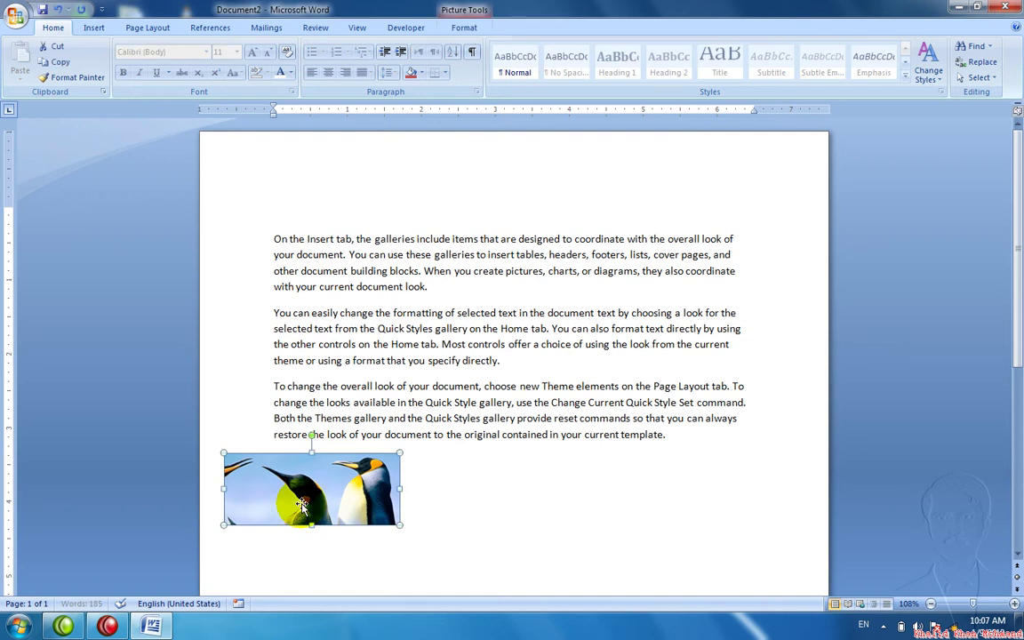
# Preview the Position gallery options for the picture, closing it without applying any
pyautogui.click(460, 28)
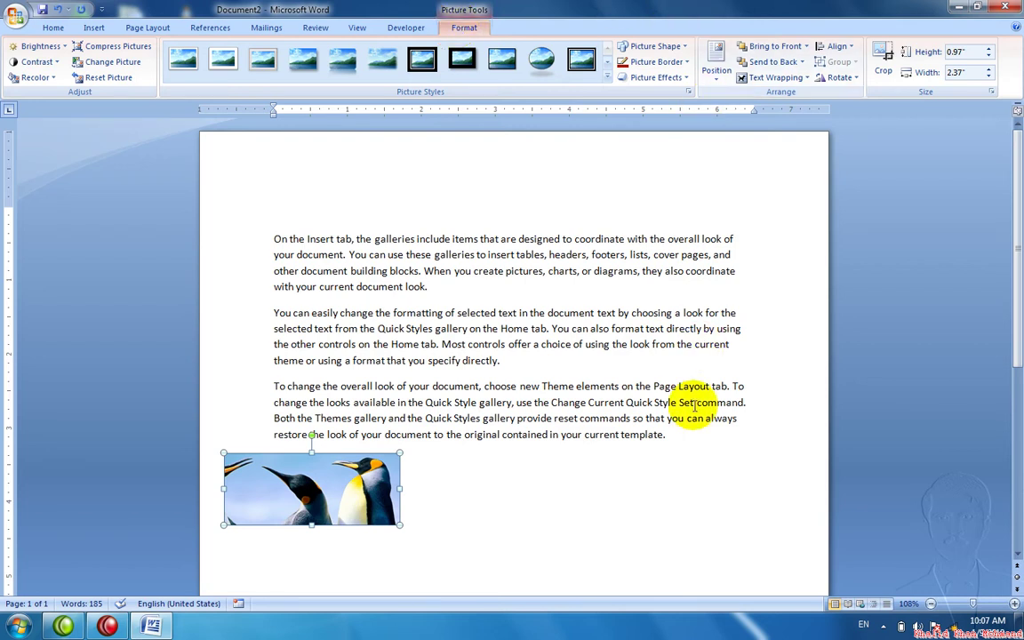
pyautogui.click(719, 60)
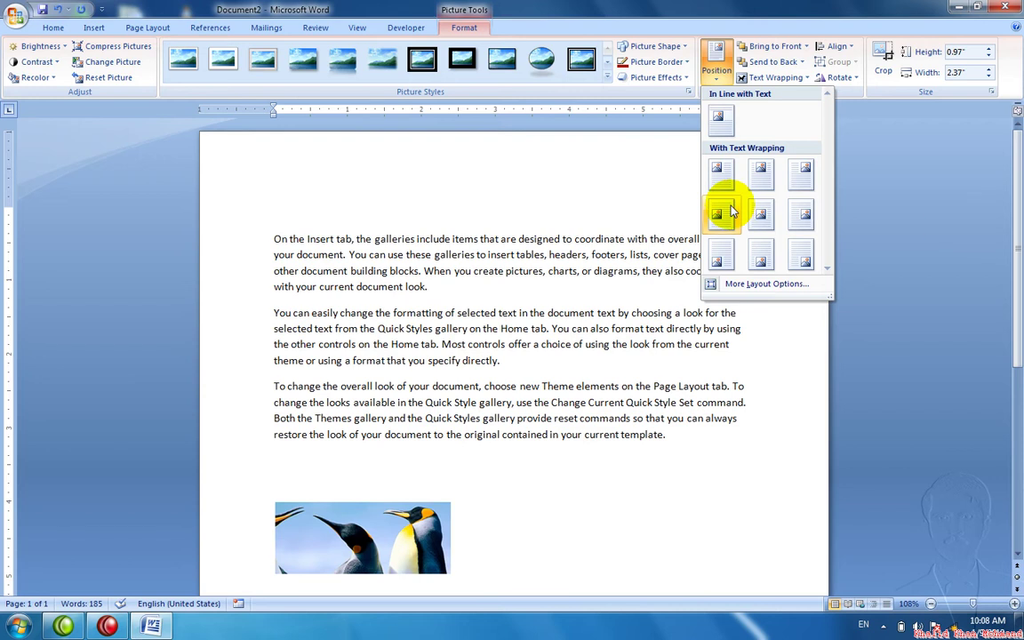
pyautogui.click(624, 235)
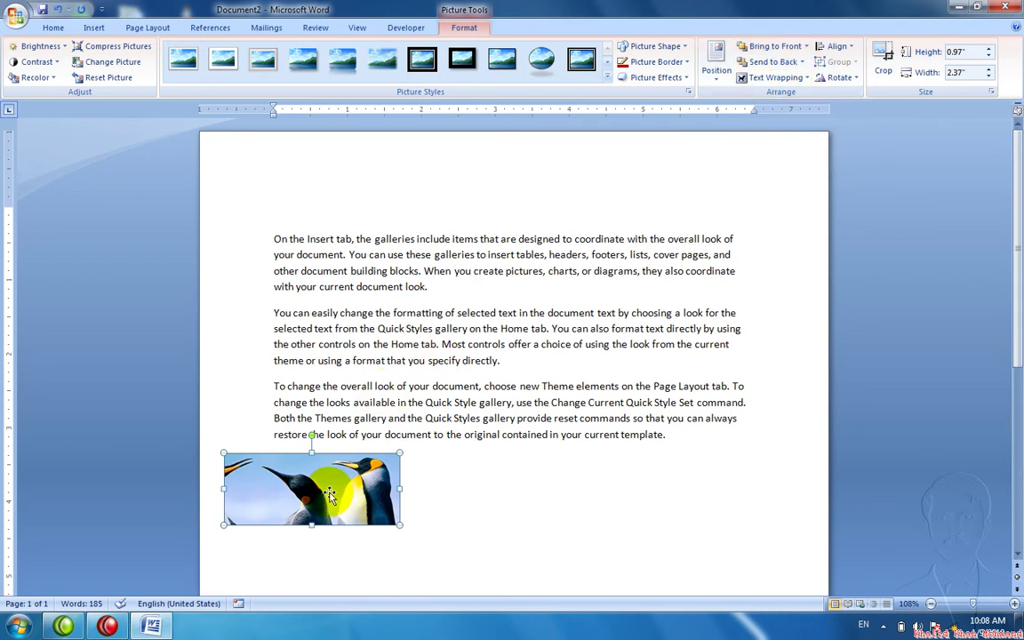
# Draw a five-point star, slide it left over the penguin picture and fill it red
pyautogui.click(95, 29)
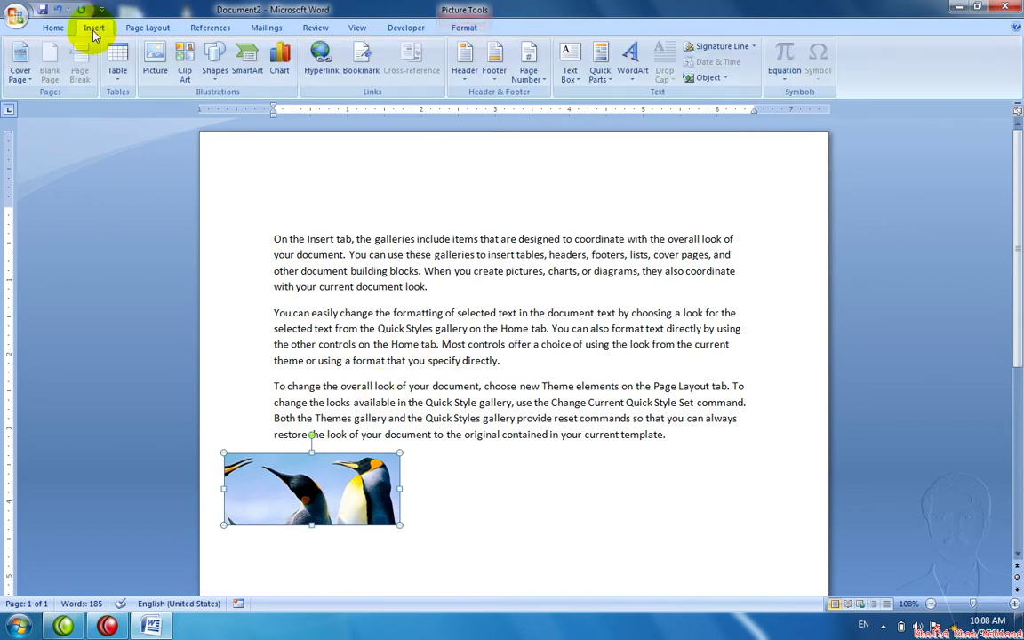
pyautogui.click(214, 64)
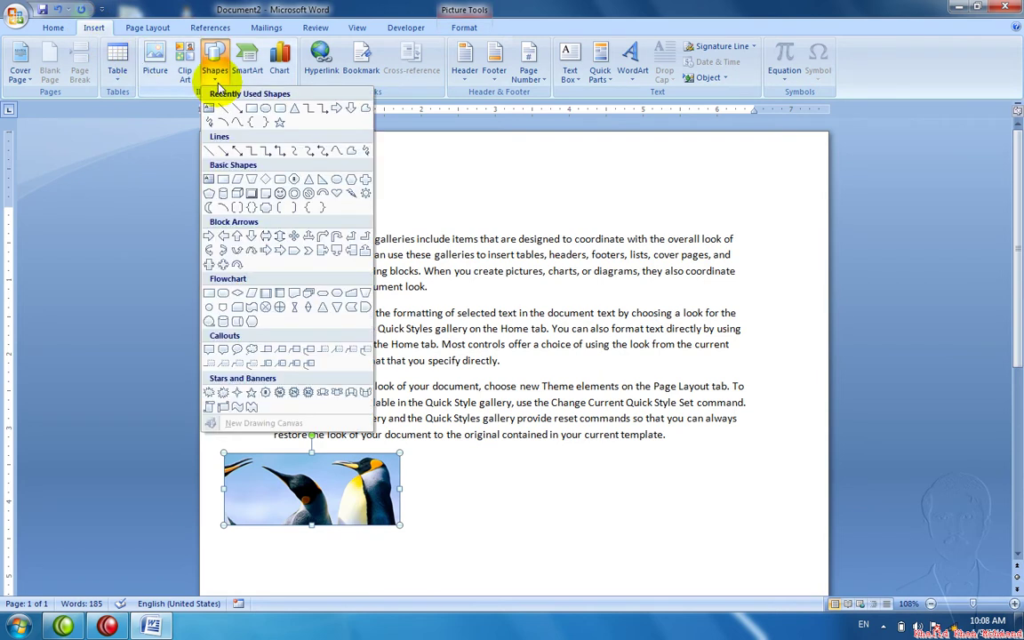
pyautogui.click(278, 123)
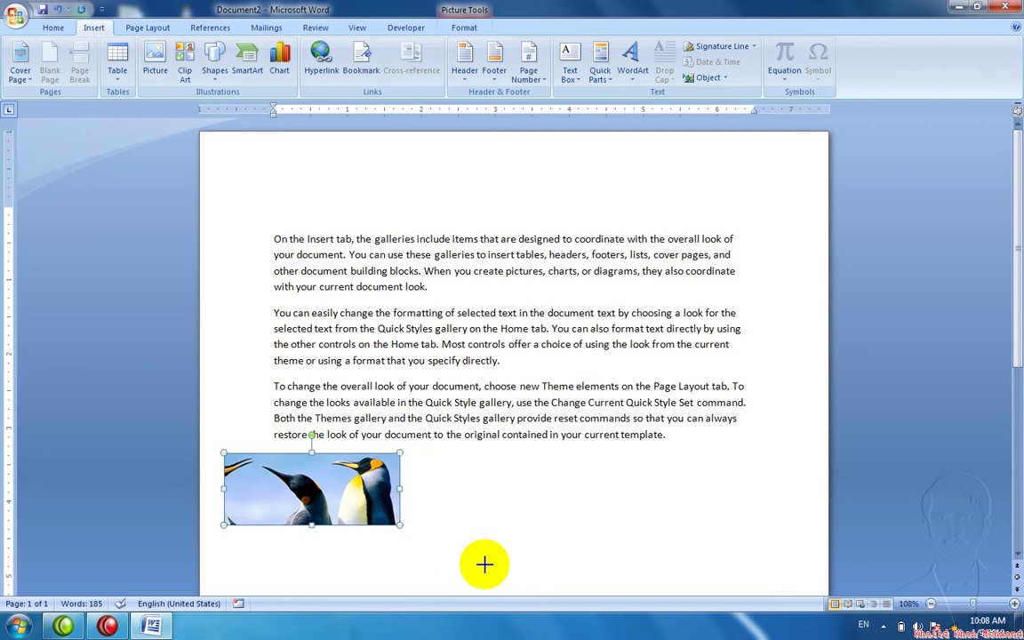
pyautogui.moveTo(374, 379); pyautogui.dragTo(487, 562)
pyautogui.moveTo(446, 518); pyautogui.dragTo(379, 518)
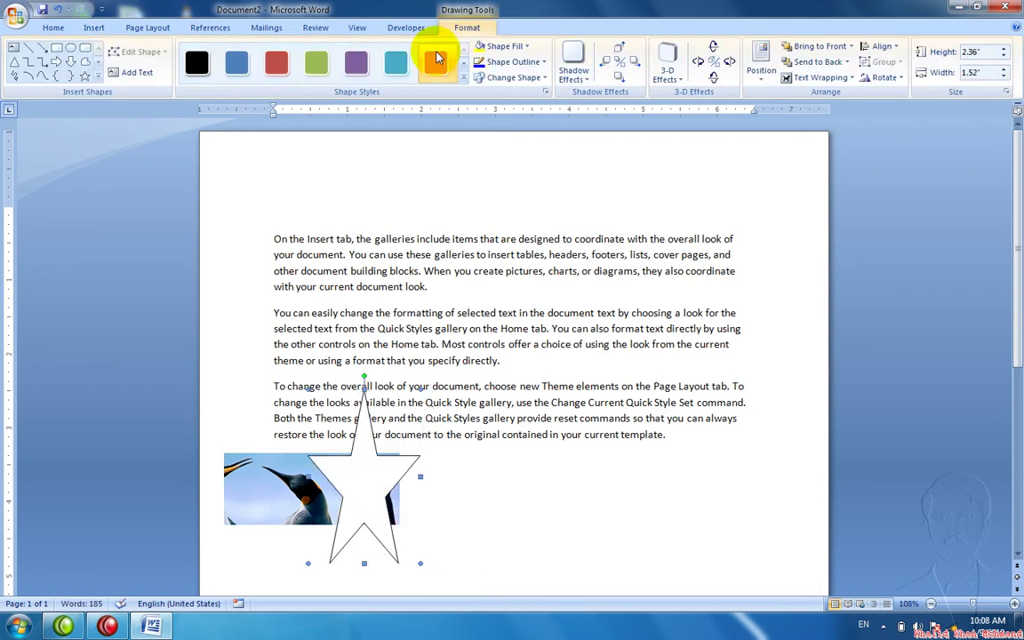
pyautogui.click(511, 46)
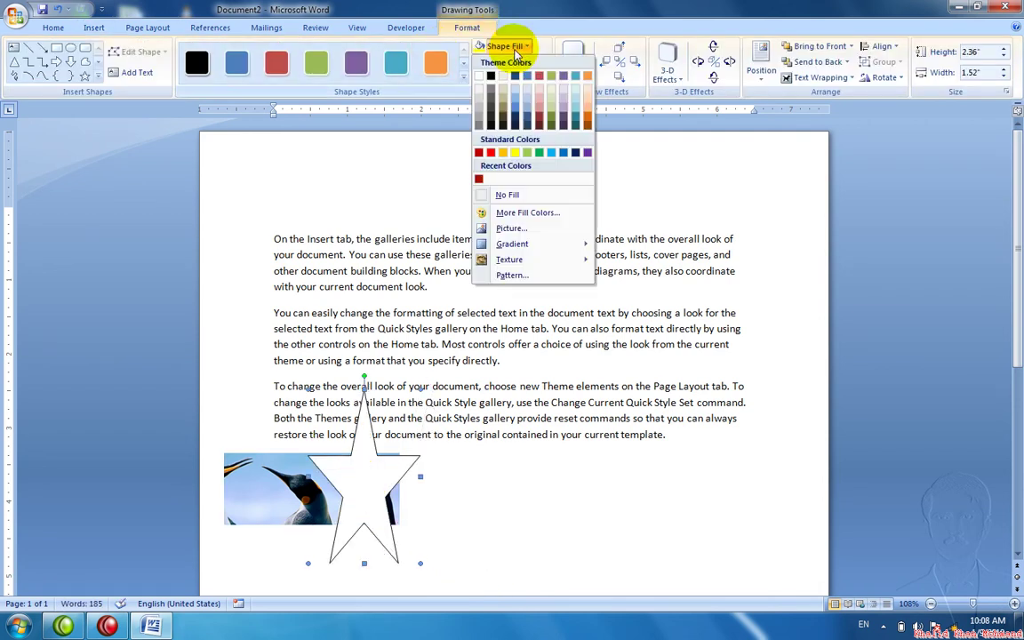
pyautogui.click(488, 155)
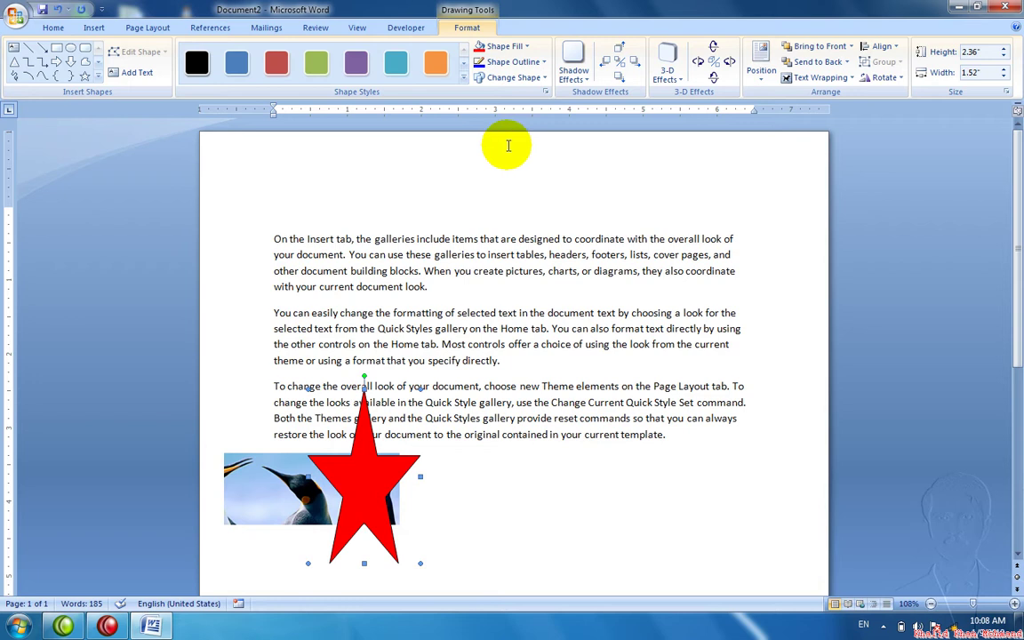
# Send the penguin picture behind the red star and drag the star up over the third paragraph
pyautogui.click(819, 62)
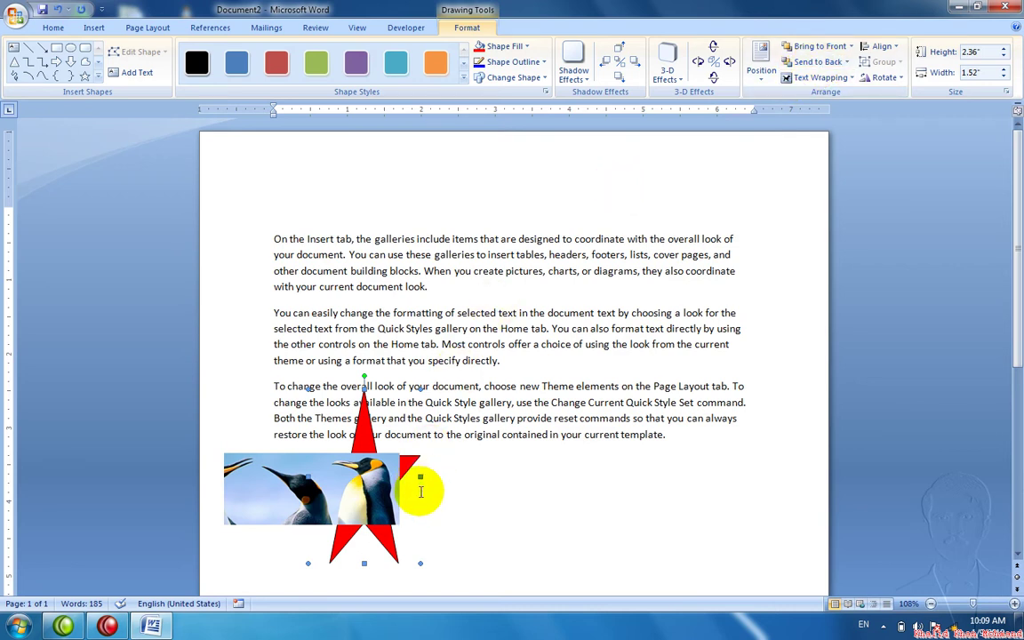
pyautogui.click(342, 512)
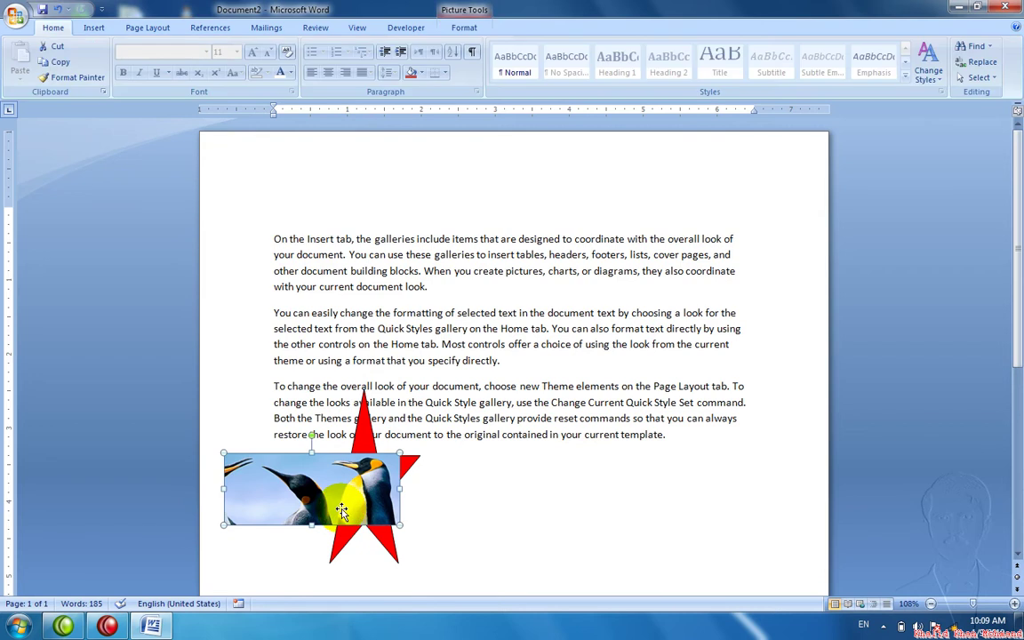
pyautogui.click(455, 32)
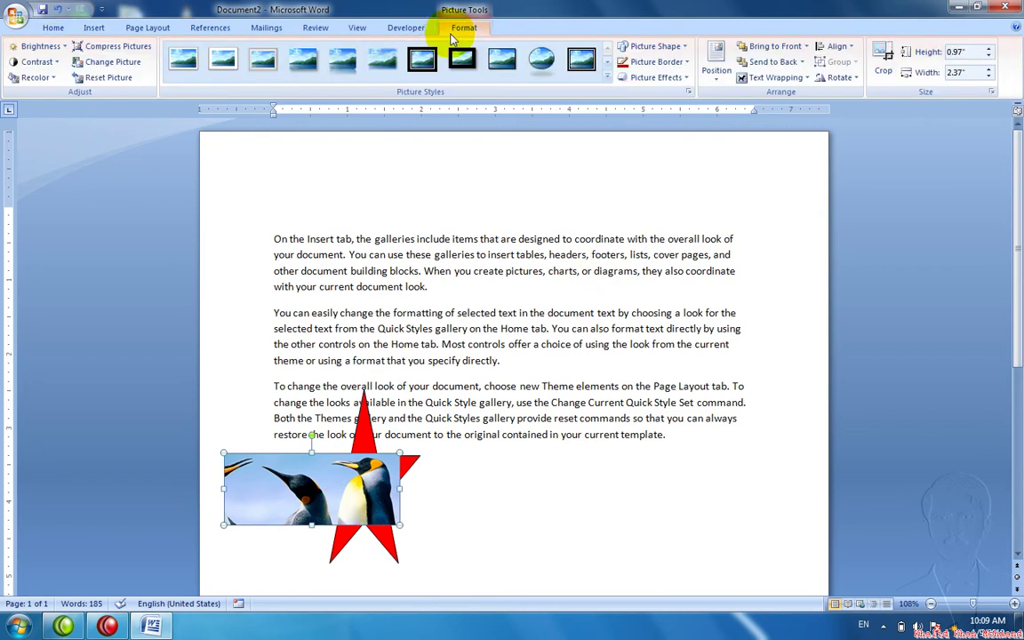
pyautogui.click(767, 65)
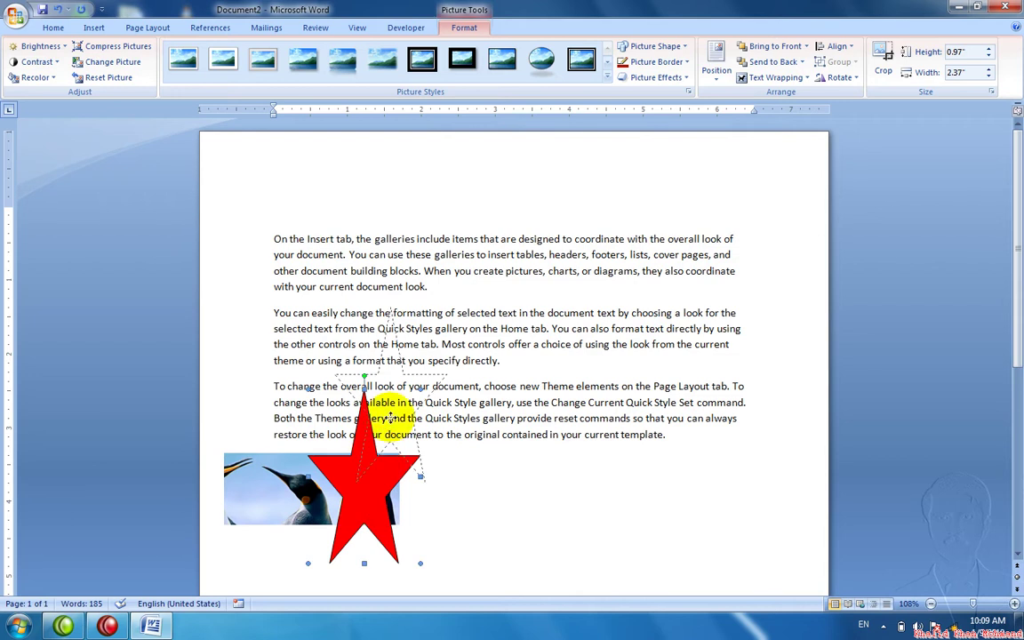
pyautogui.moveTo(365, 503); pyautogui.dragTo(391, 418)
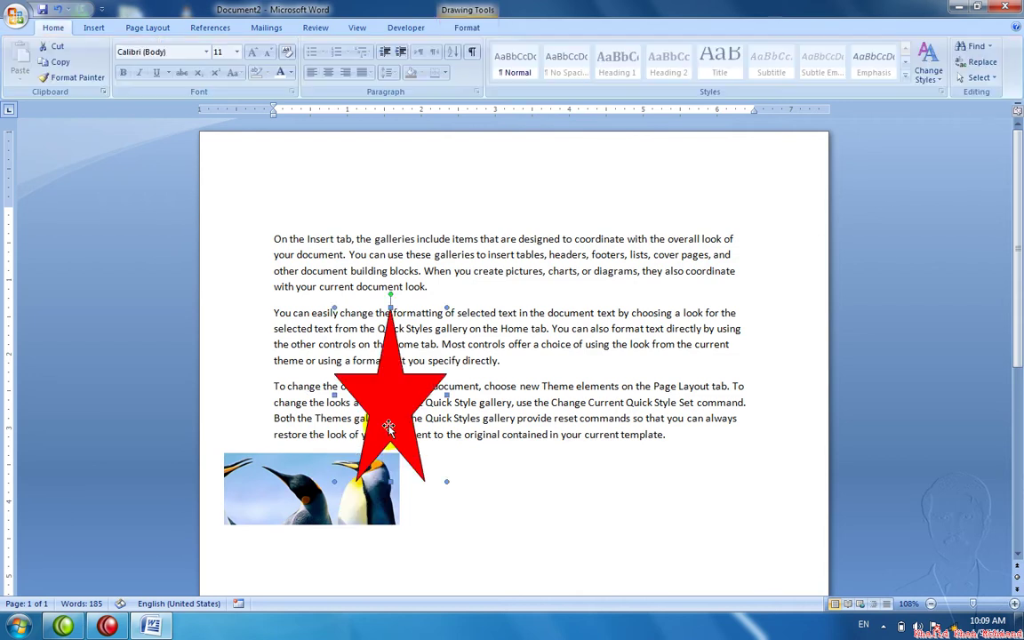
pyautogui.click(467, 27)
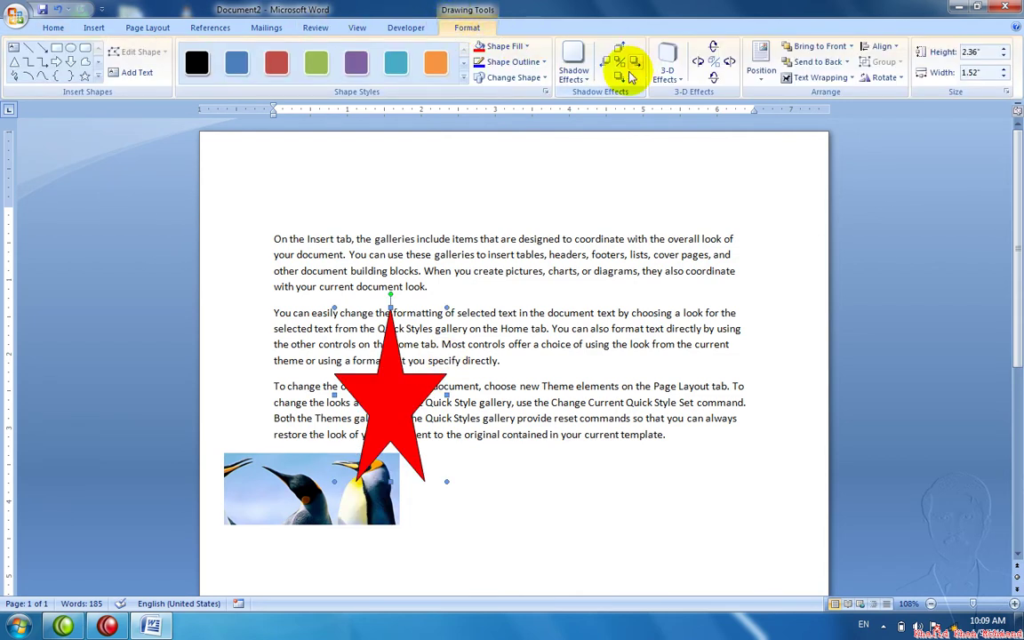
# Bring the red star forward one layer, then send it behind the text
pyautogui.click(852, 47)
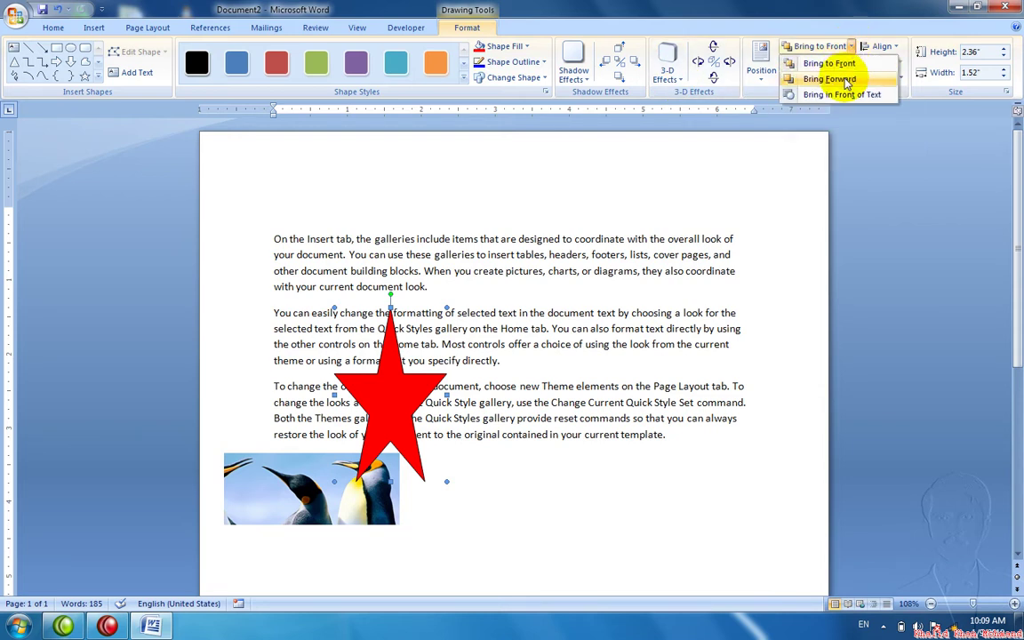
pyautogui.click(847, 80)
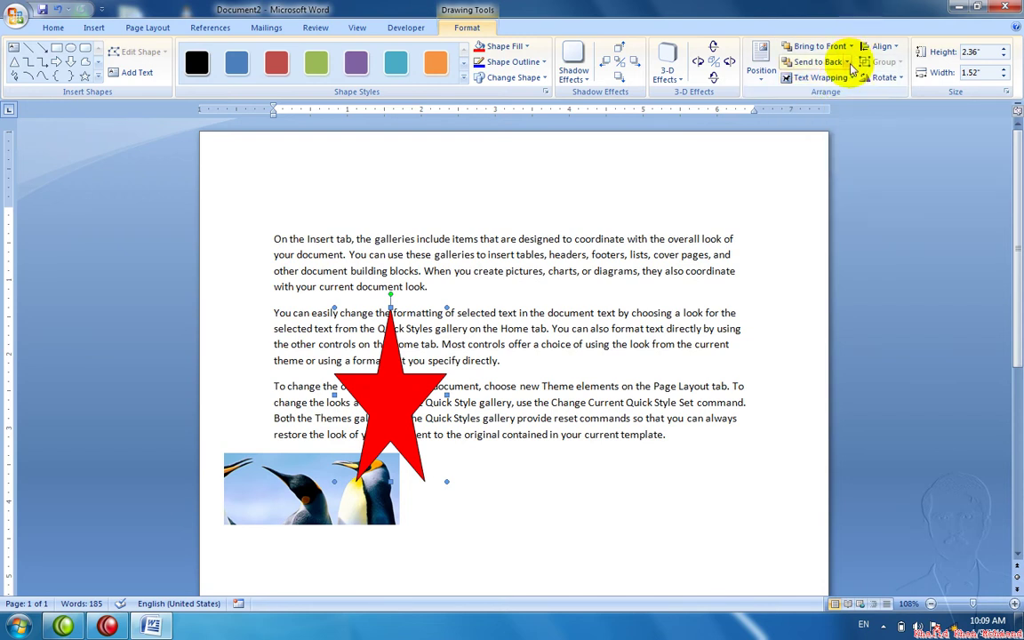
pyautogui.click(847, 62)
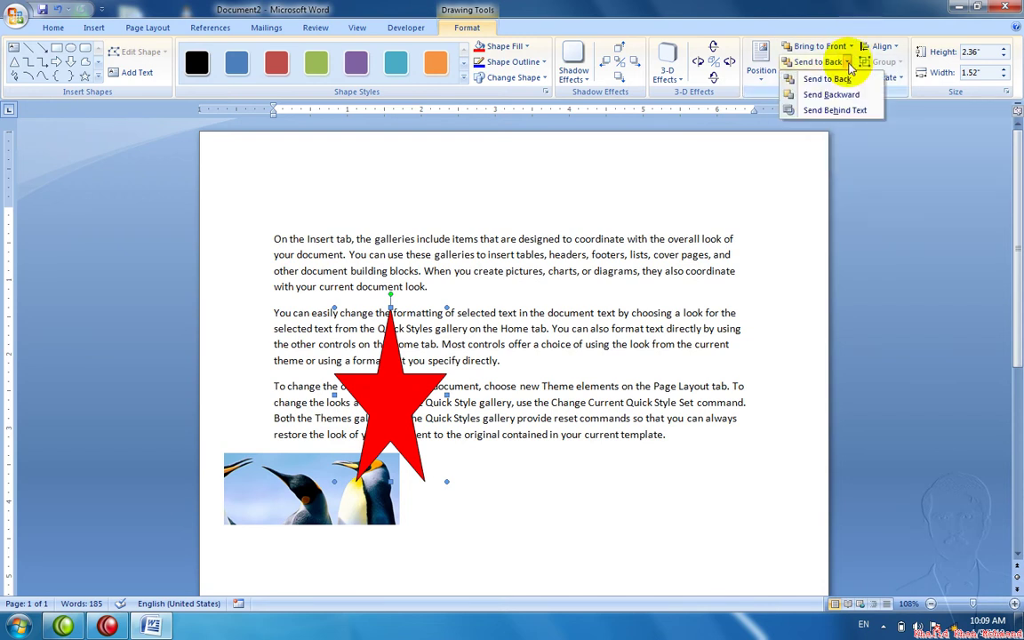
pyautogui.click(834, 109)
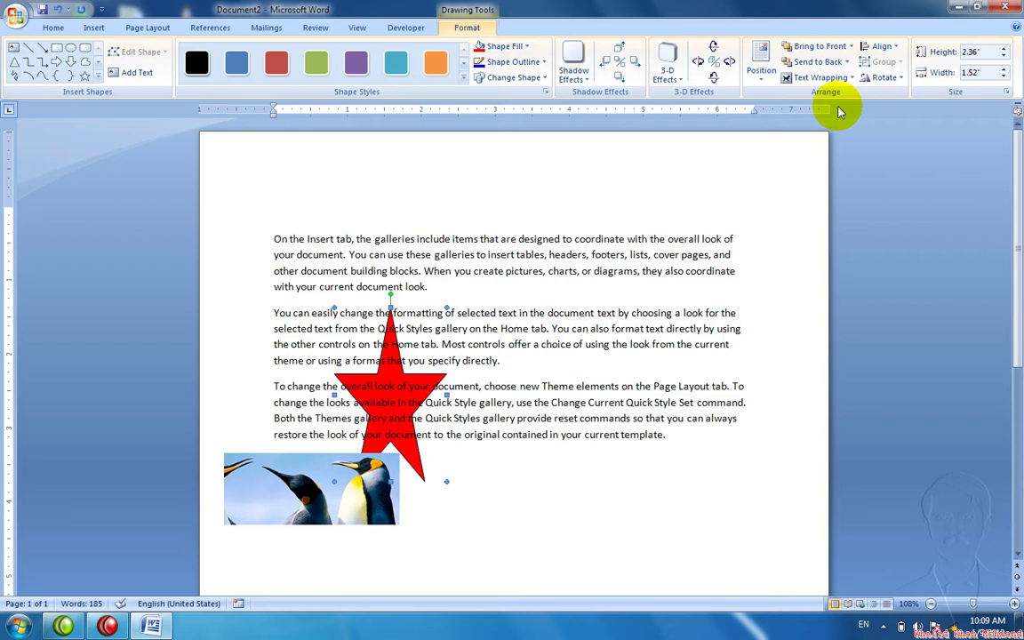
# Bring the star in front of the text and review the remaining layering options
pyautogui.click(851, 47)
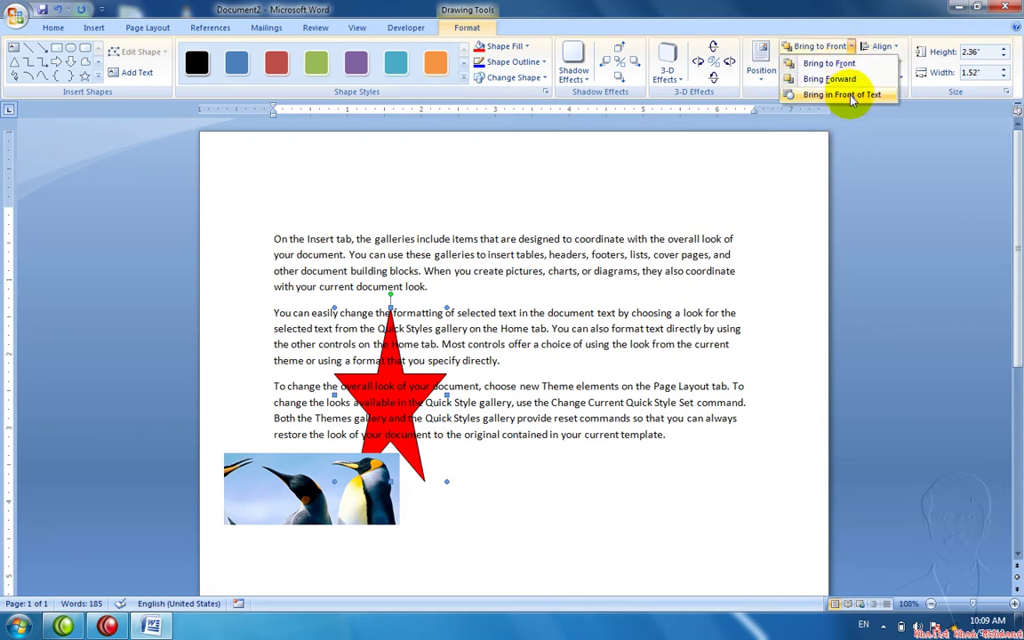
pyautogui.click(850, 95)
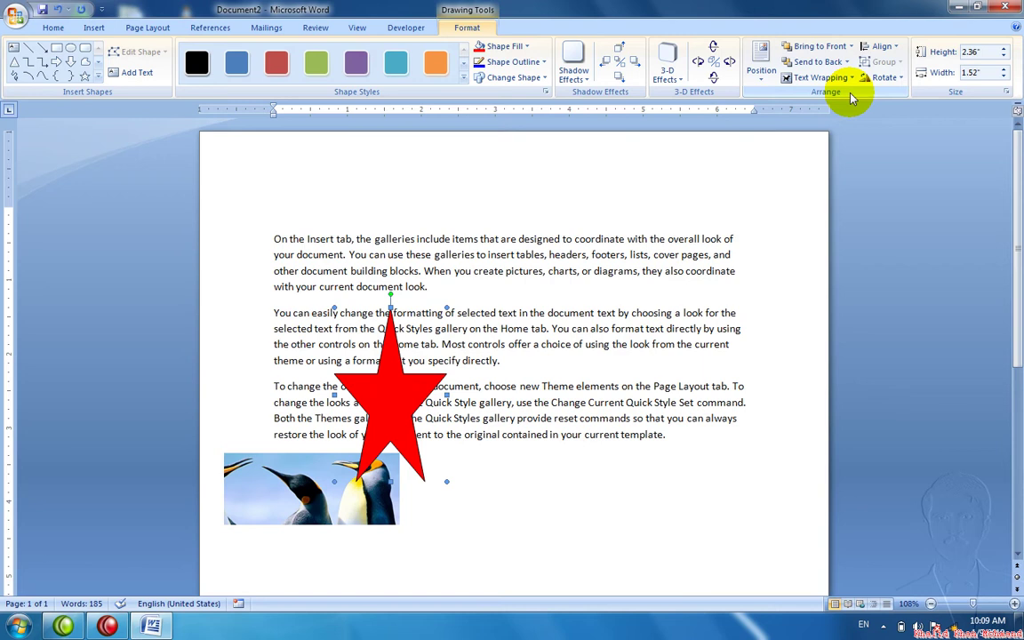
pyautogui.click(851, 48)
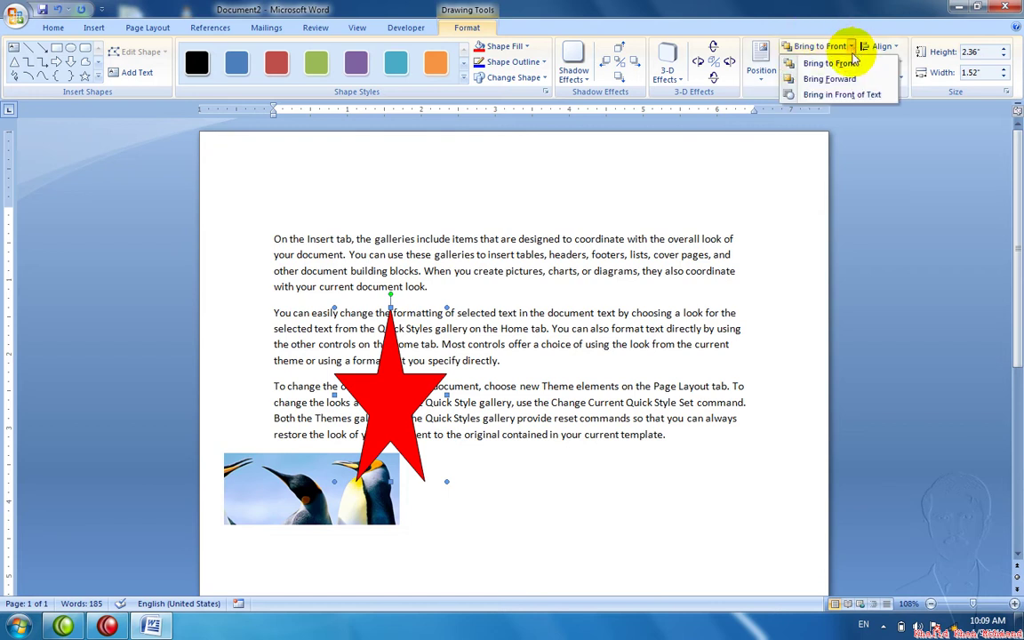
pyautogui.click(855, 124)
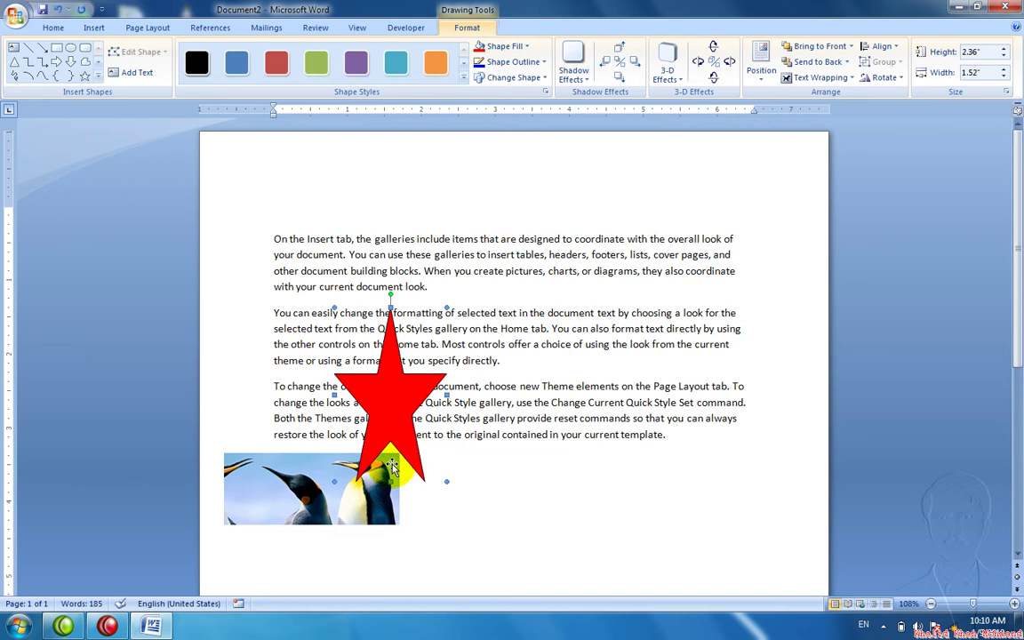
# Give the star a light blue gradient shape style and a perspective shadow
pyautogui.click(464, 78)
pyautogui.click(397, 223)
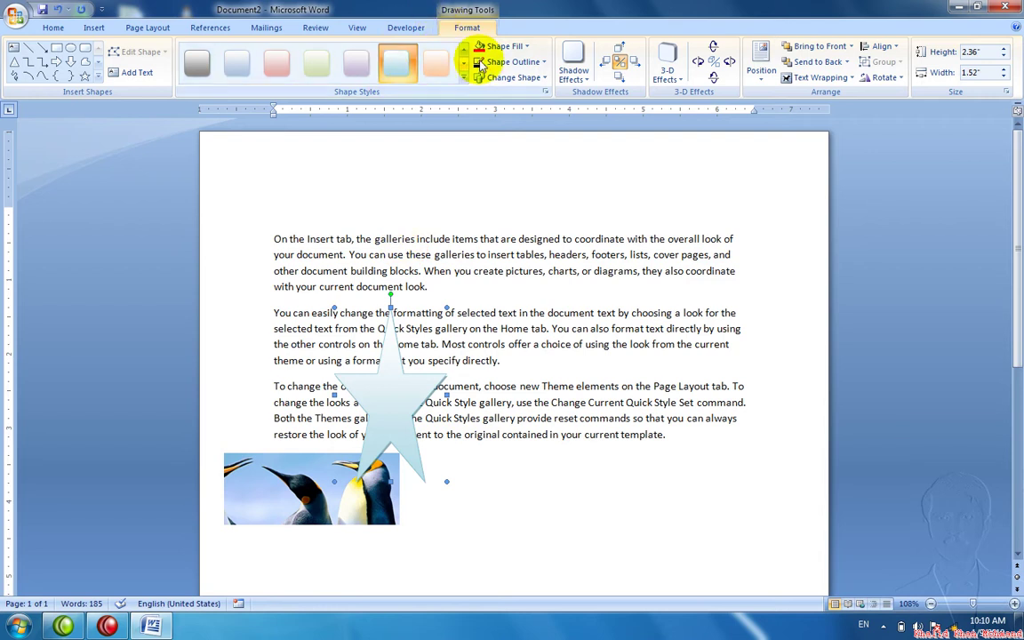
pyautogui.click(571, 64)
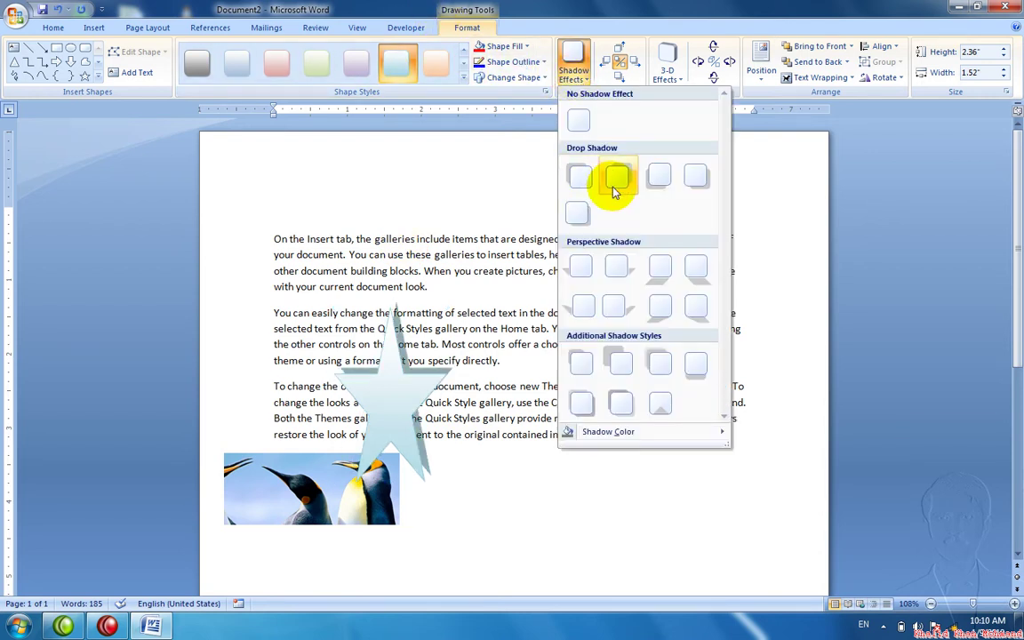
pyautogui.click(610, 304)
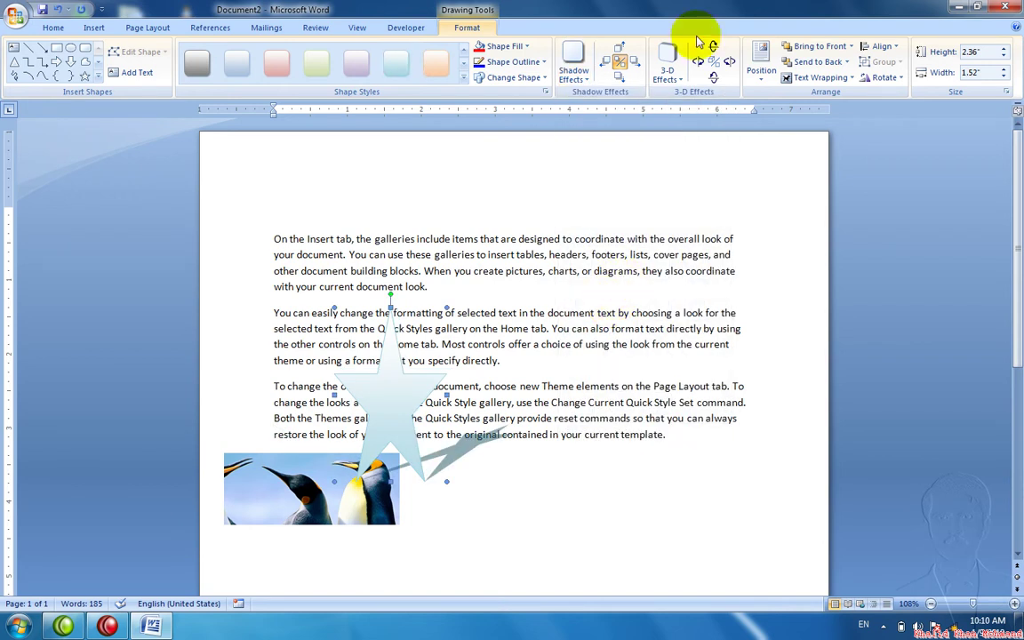
# Nudge the star's perspective shadow to the right four times
pyautogui.click(571, 64)
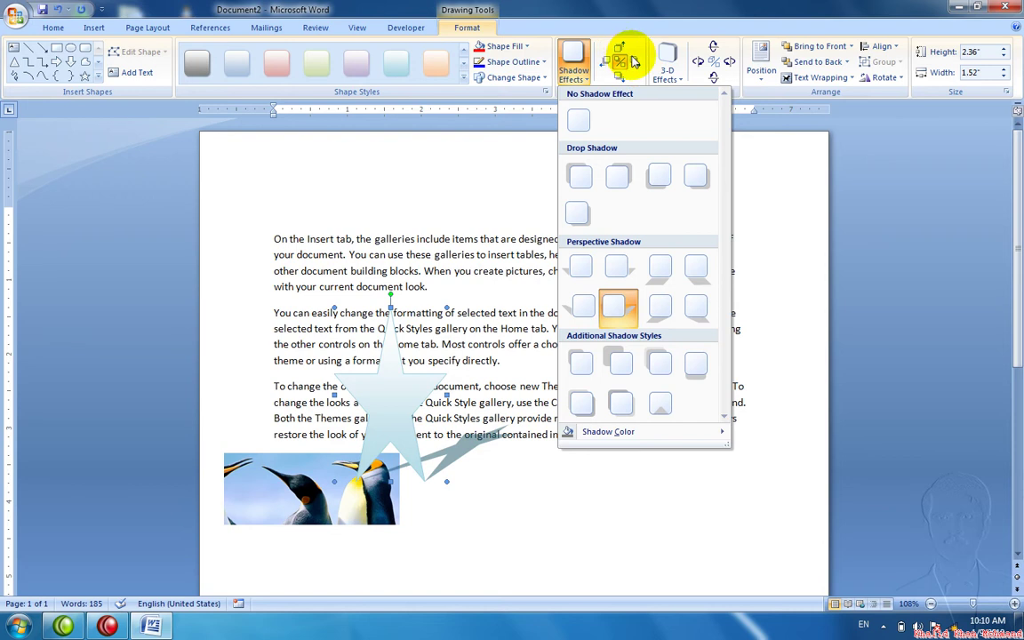
pyautogui.click(637, 64)
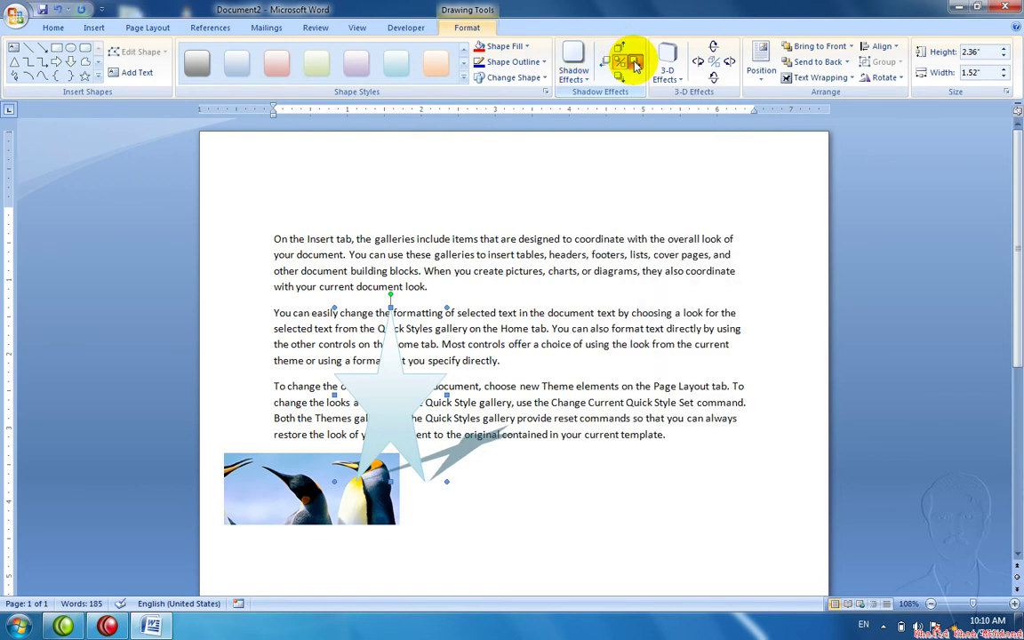
pyautogui.click(636, 64)
pyautogui.click(636, 64)
pyautogui.click(636, 64)
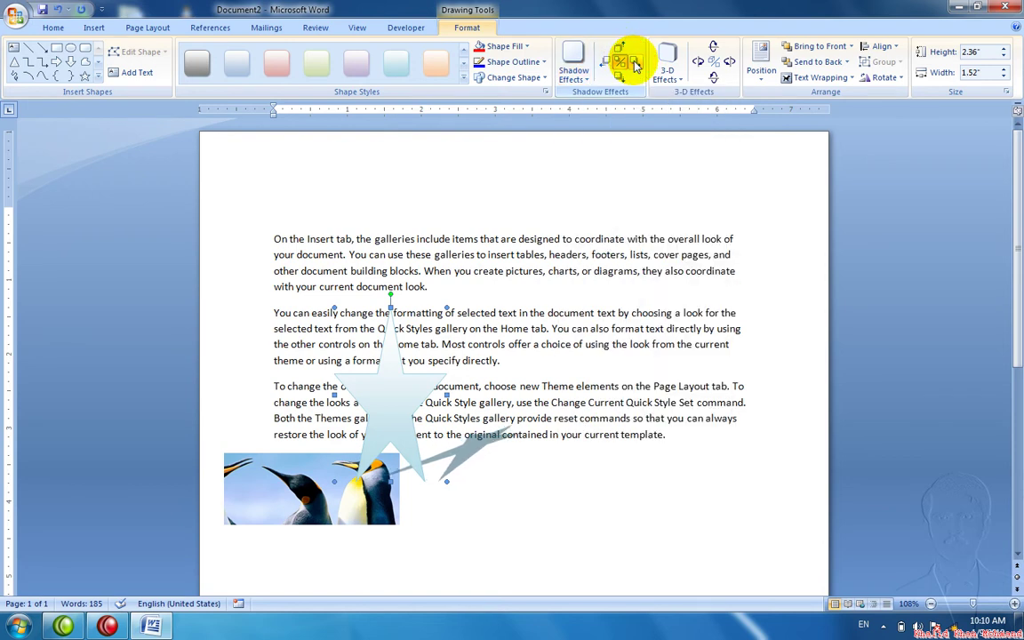
pyautogui.click(662, 70)
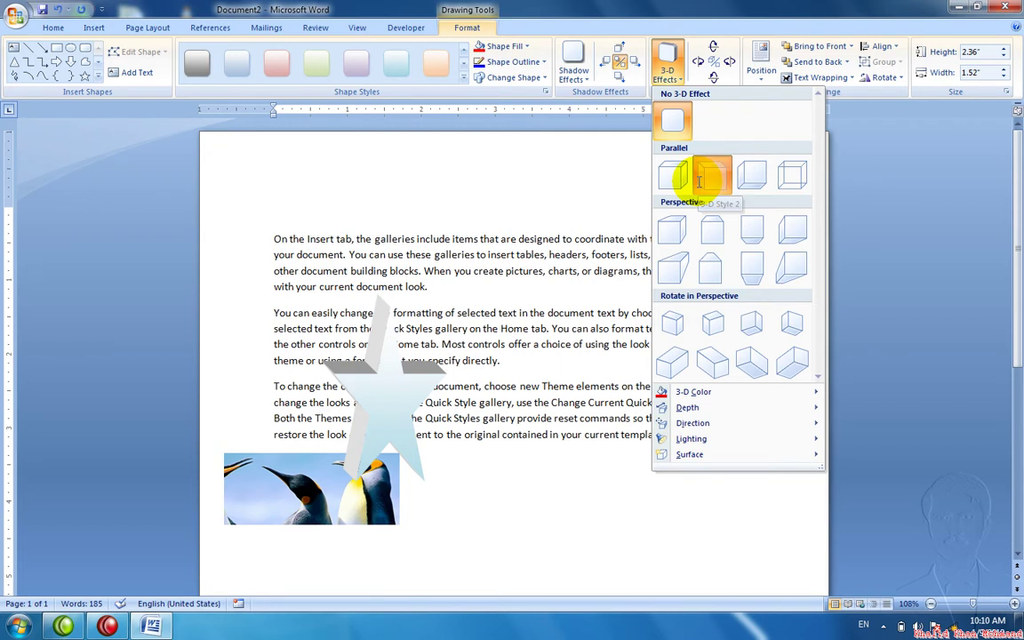
# Give the star a parallel 3-D extrusion colored red
pyautogui.click(704, 176)
pyautogui.click(668, 73)
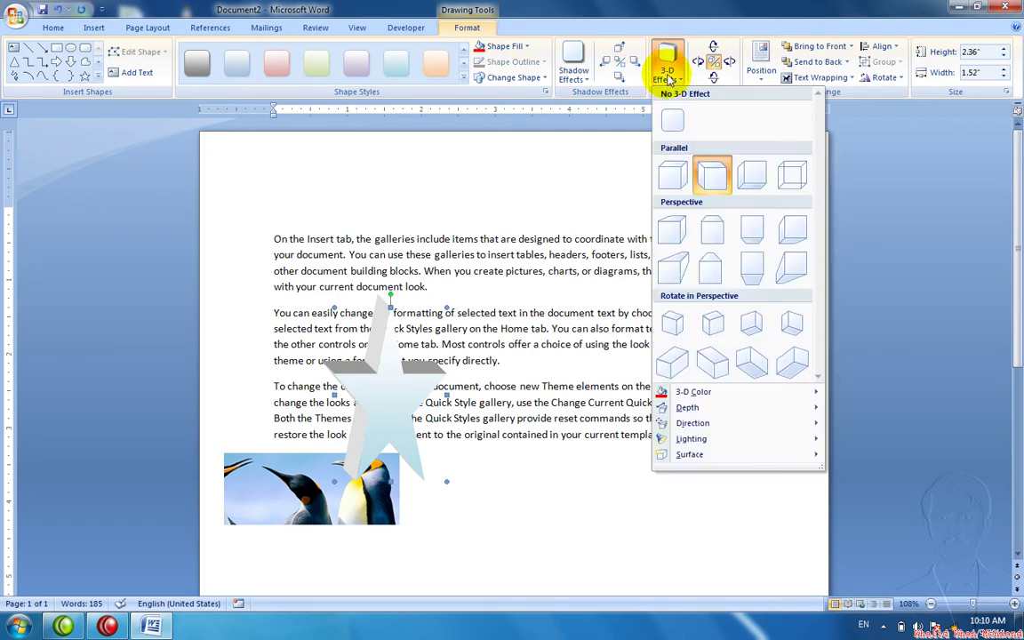
pyautogui.moveTo(733, 408)
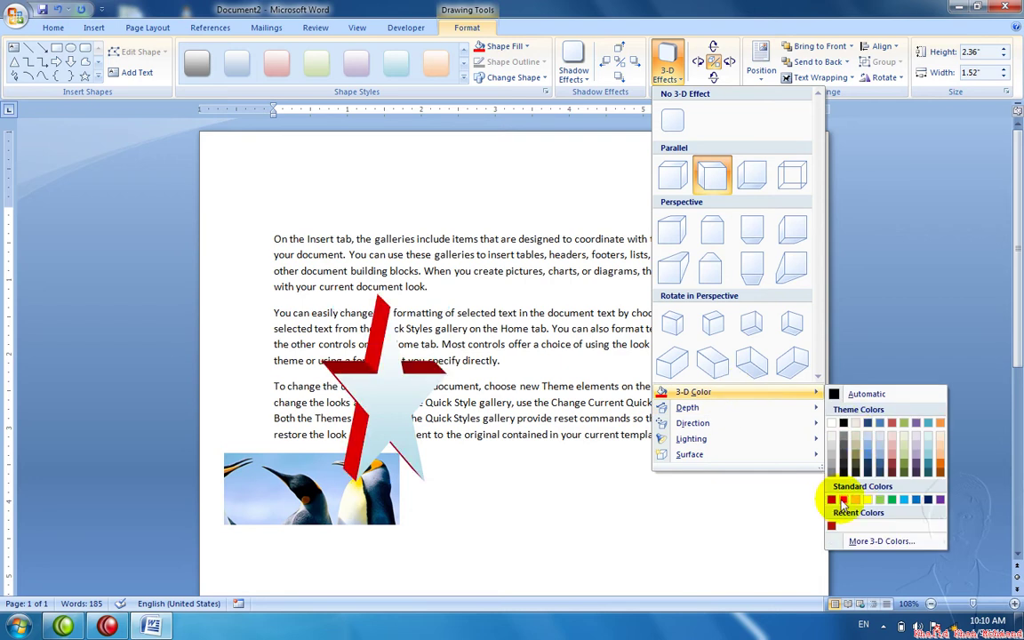
pyautogui.click(839, 500)
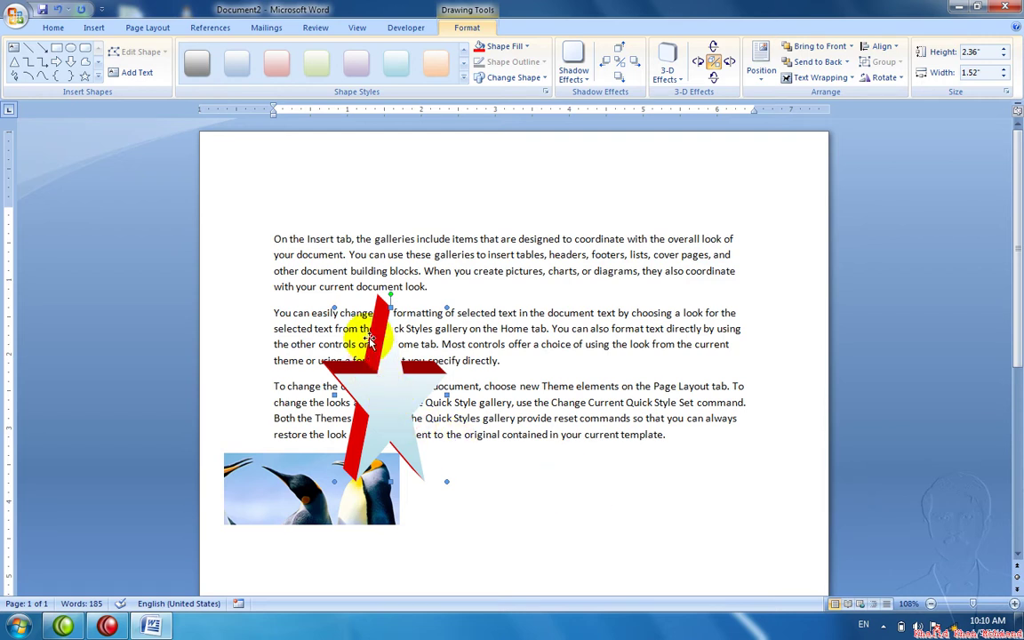
# Switch the star to a perspective 3-D style, tilted up once and right twice
pyautogui.click(665, 71)
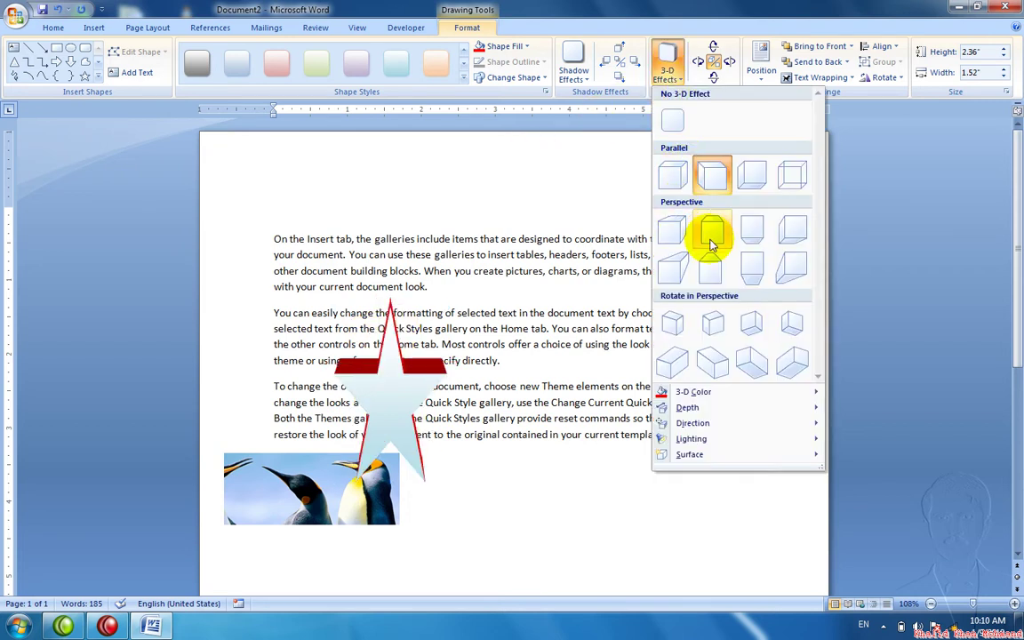
pyautogui.click(676, 279)
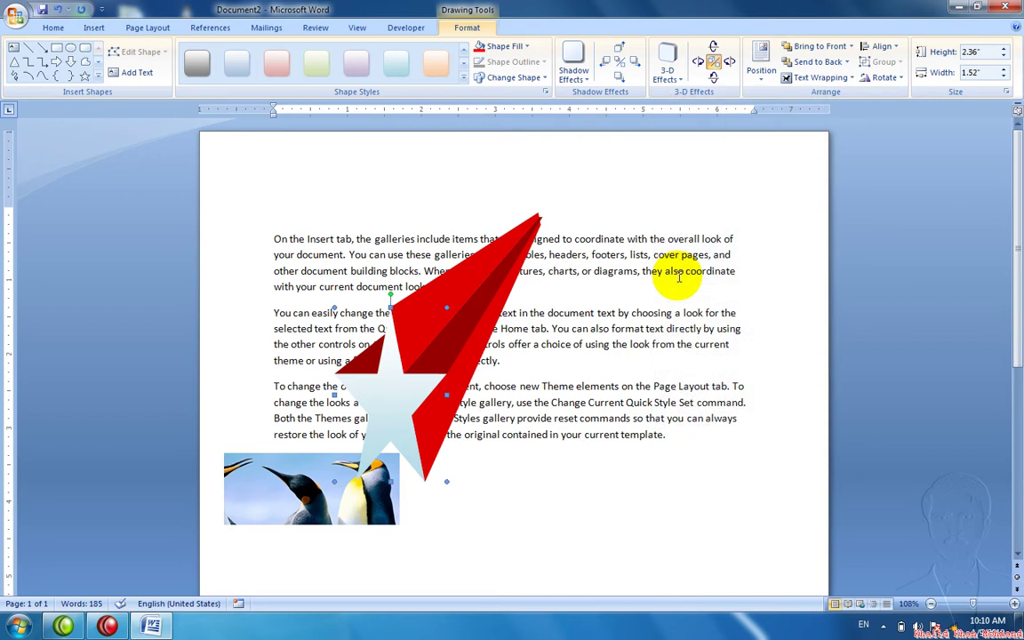
pyautogui.click(713, 47)
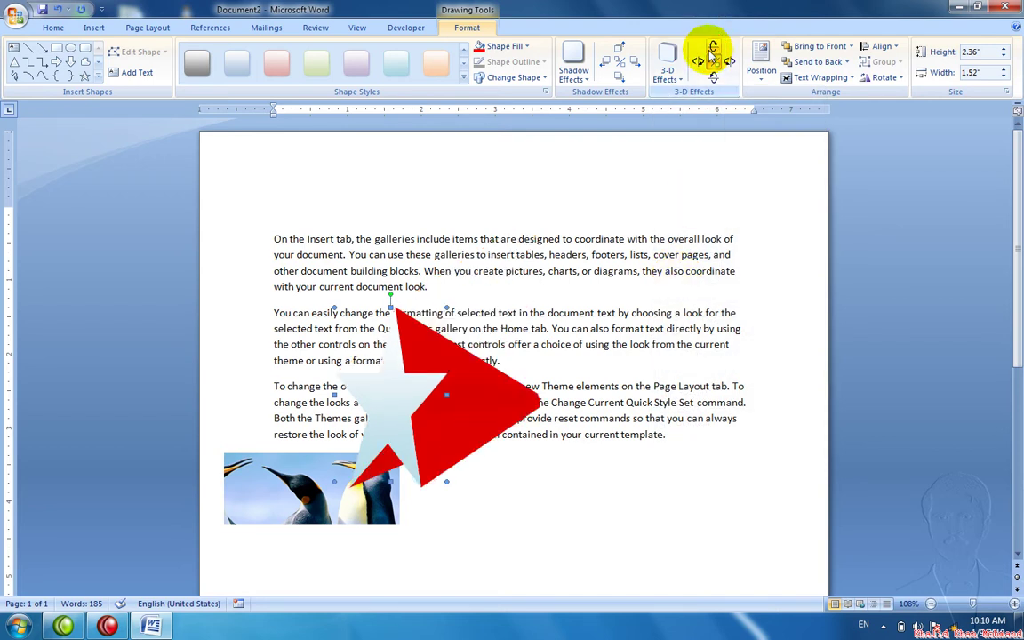
pyautogui.click(729, 61)
pyautogui.click(729, 61)
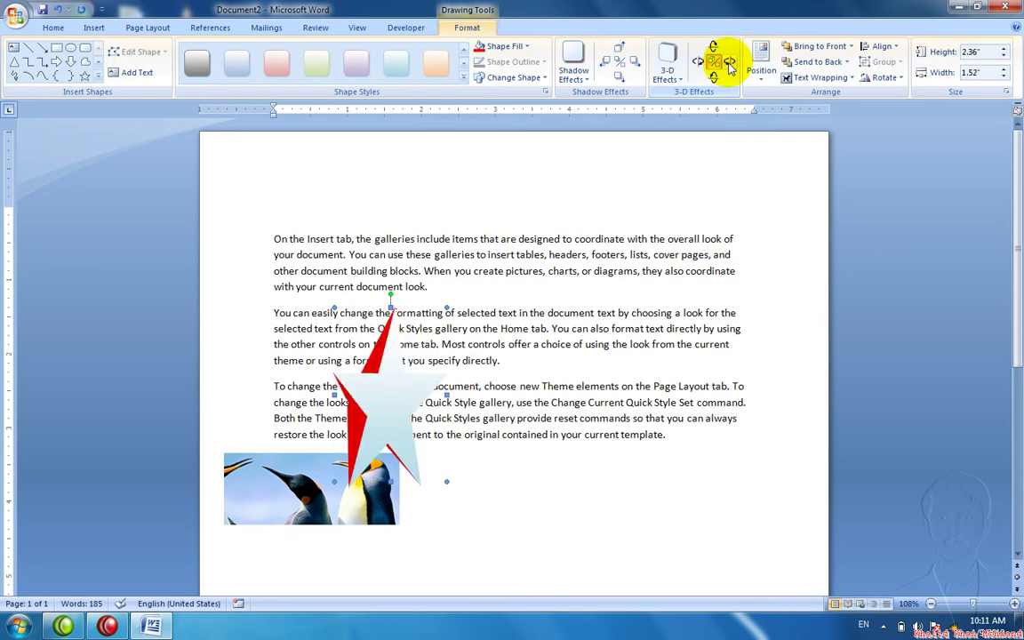
pyautogui.click(875, 77)
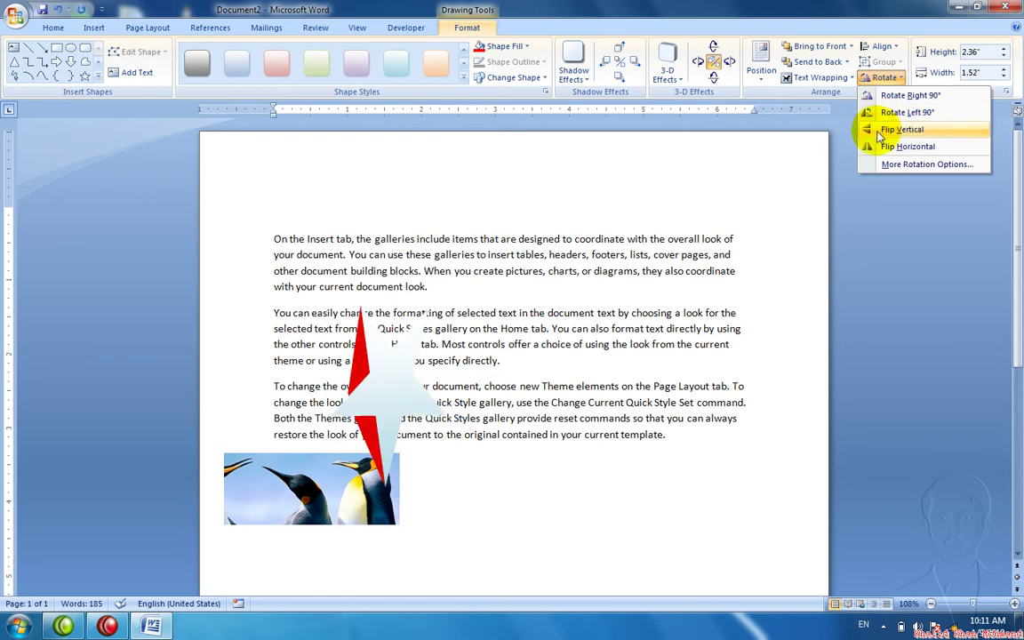
# Select the penguin picture and flip it vertically
pyautogui.click(841, 156)
pyautogui.click(353, 476)
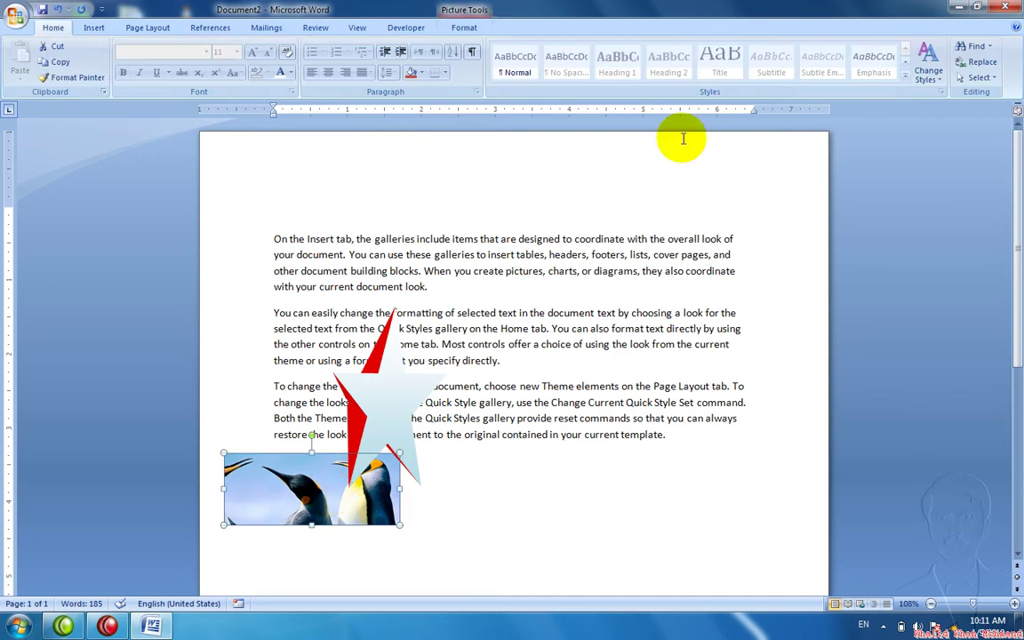
pyautogui.click(471, 27)
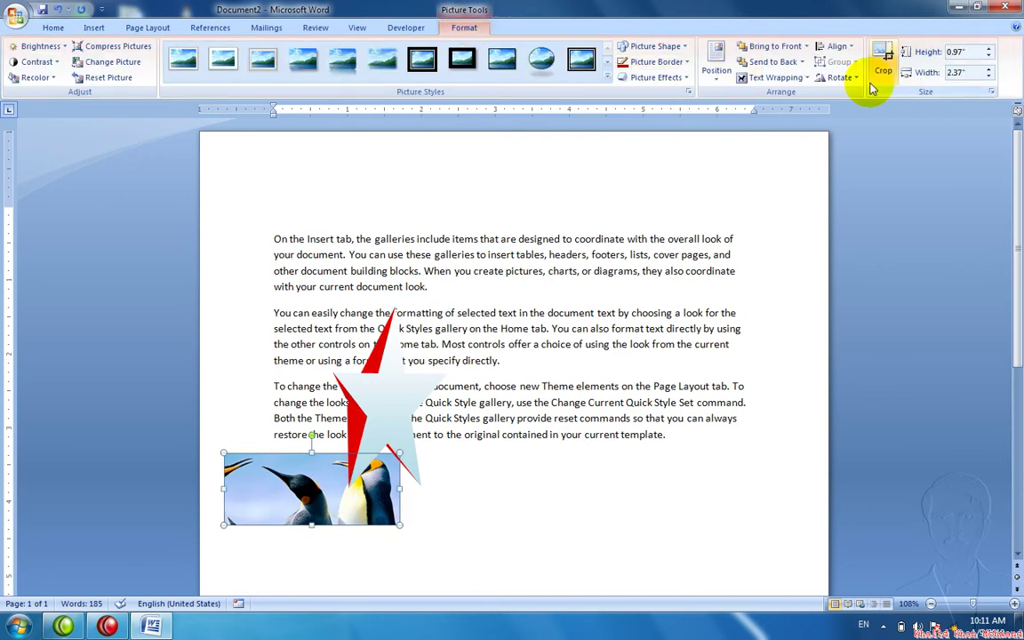
pyautogui.click(840, 77)
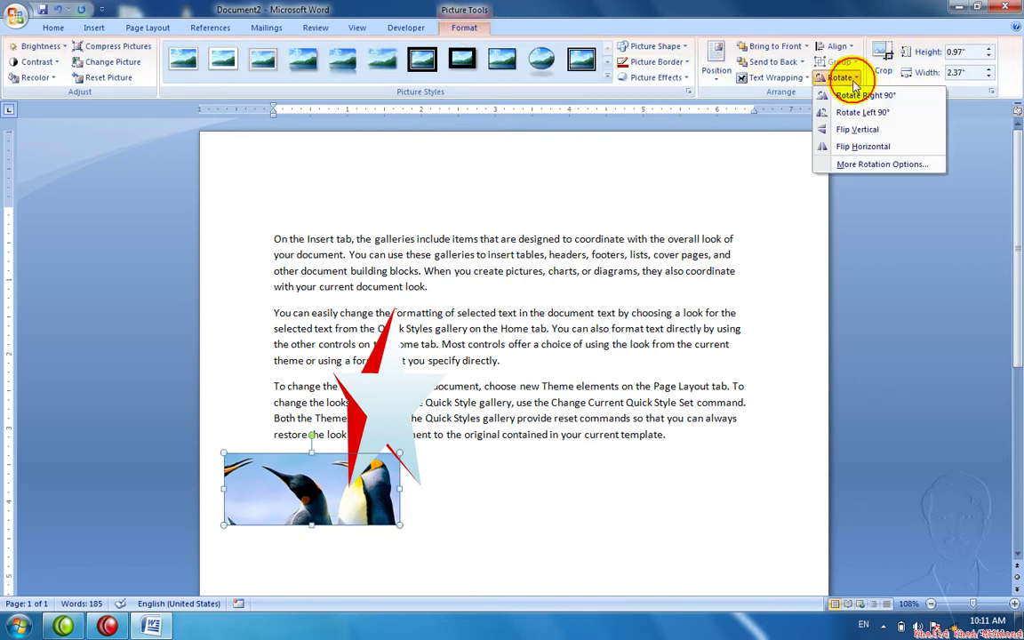
pyautogui.click(845, 130)
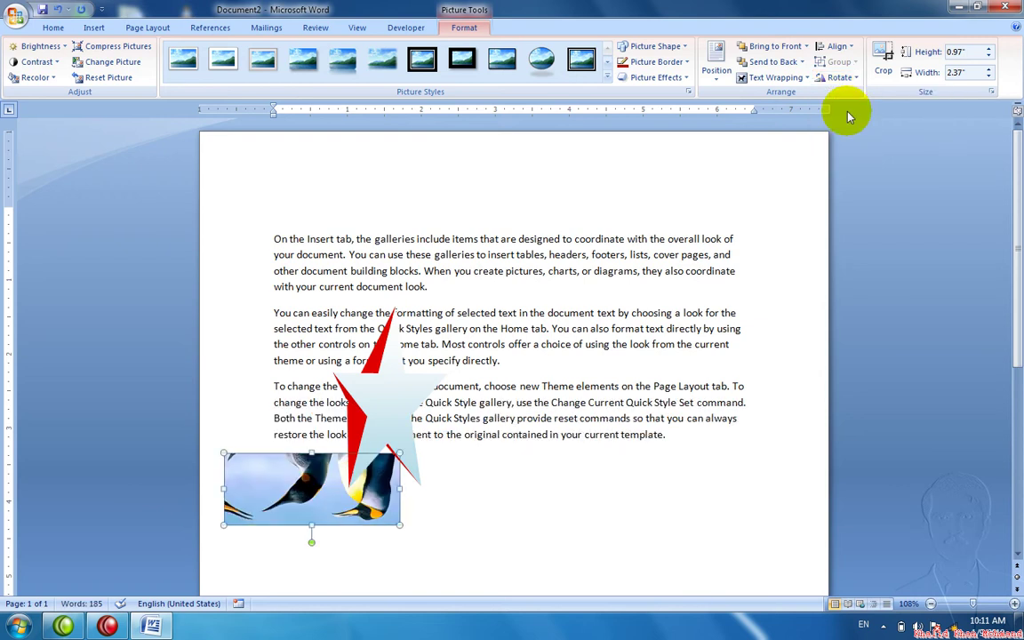
# Align the penguin picture to the right margin, then back to the left margin
pyautogui.click(835, 46)
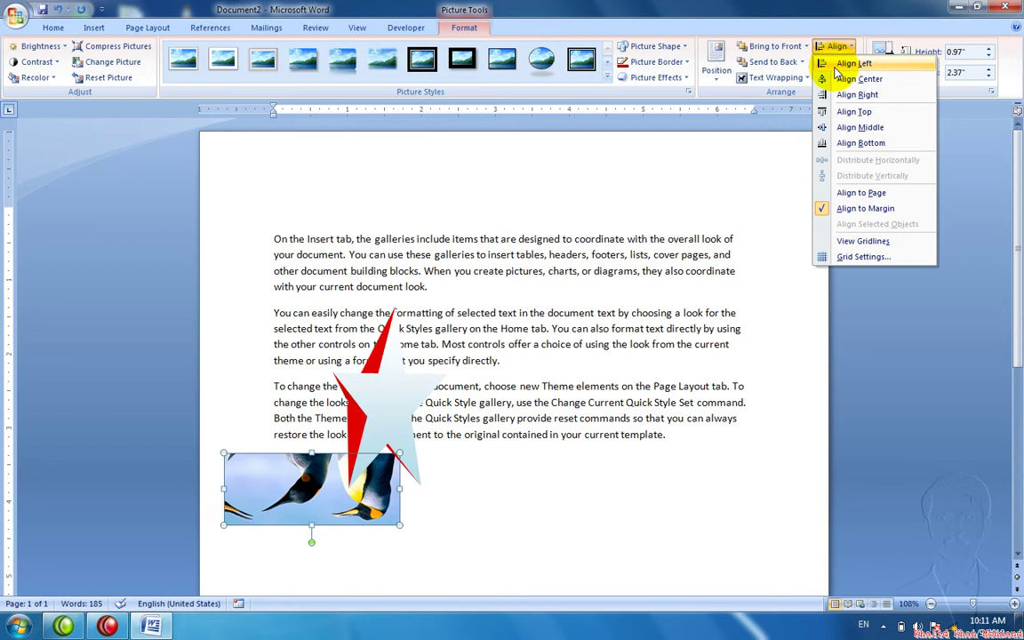
pyautogui.click(837, 94)
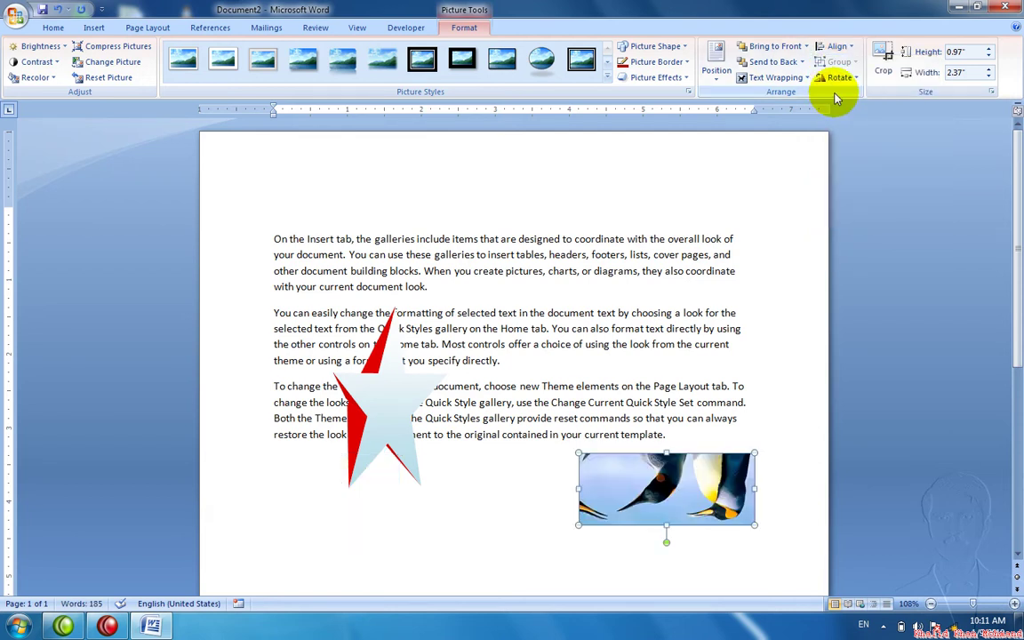
pyautogui.click(837, 46)
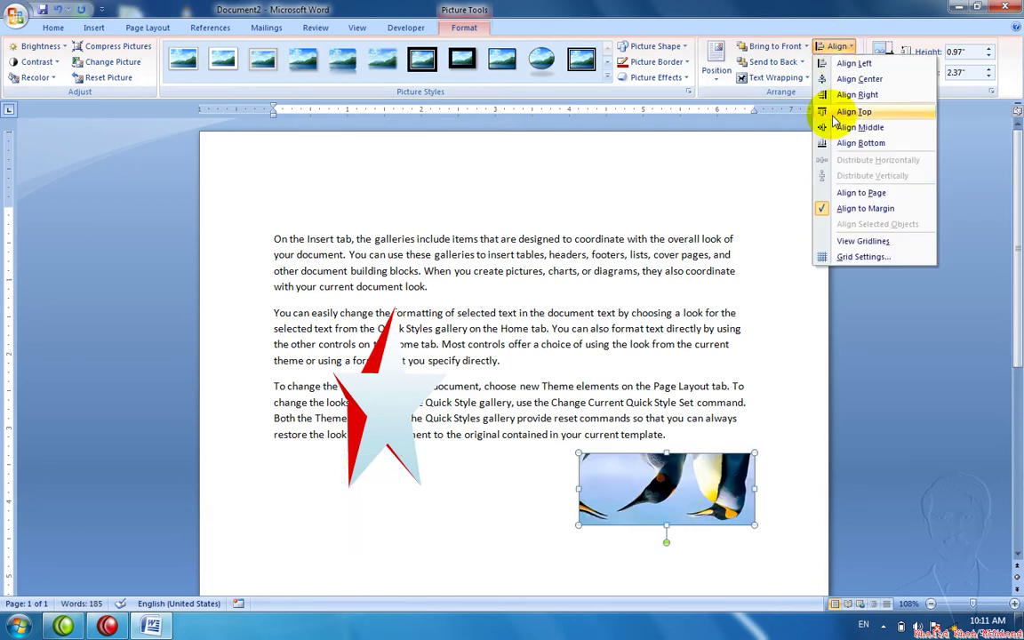
pyautogui.click(838, 67)
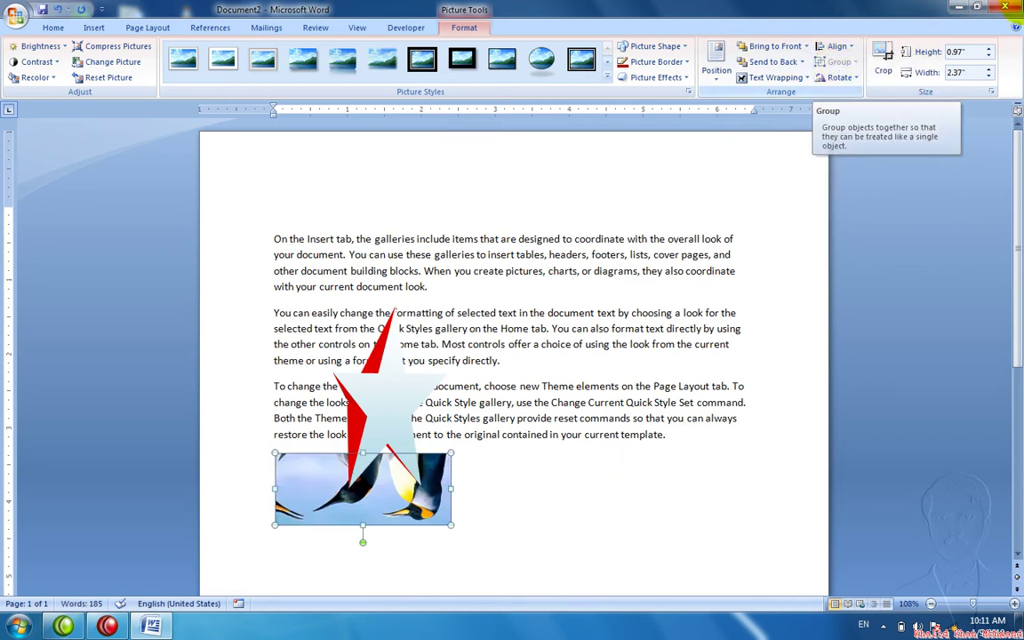
# Enlarge the penguin picture to 1.93" by 4.73", then reselect the star
pyautogui.click(989, 49)
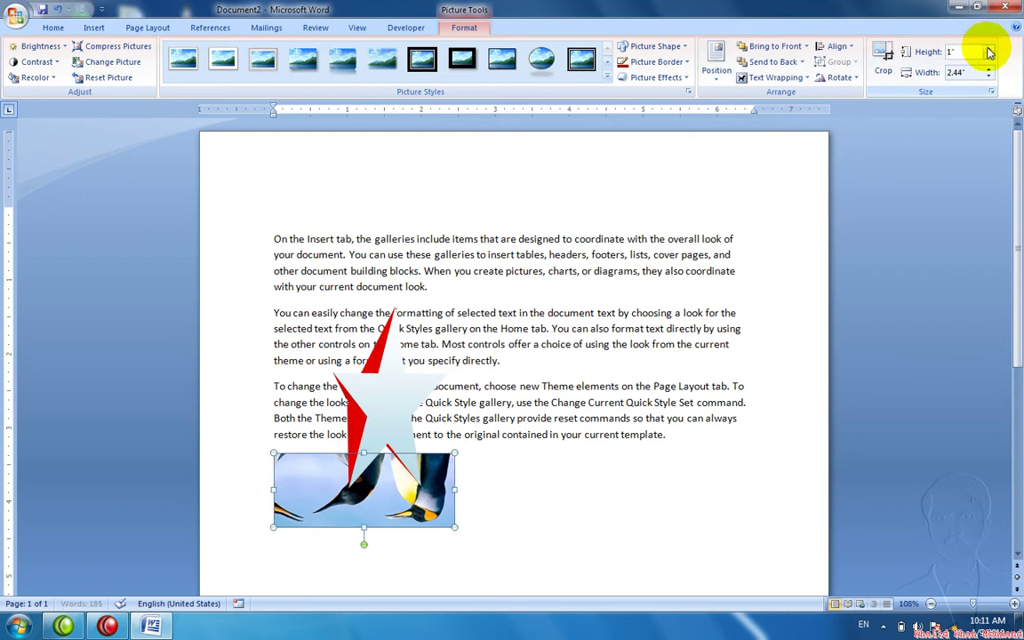
pyautogui.click(988, 48)
pyautogui.click(988, 49)
pyautogui.click(988, 49)
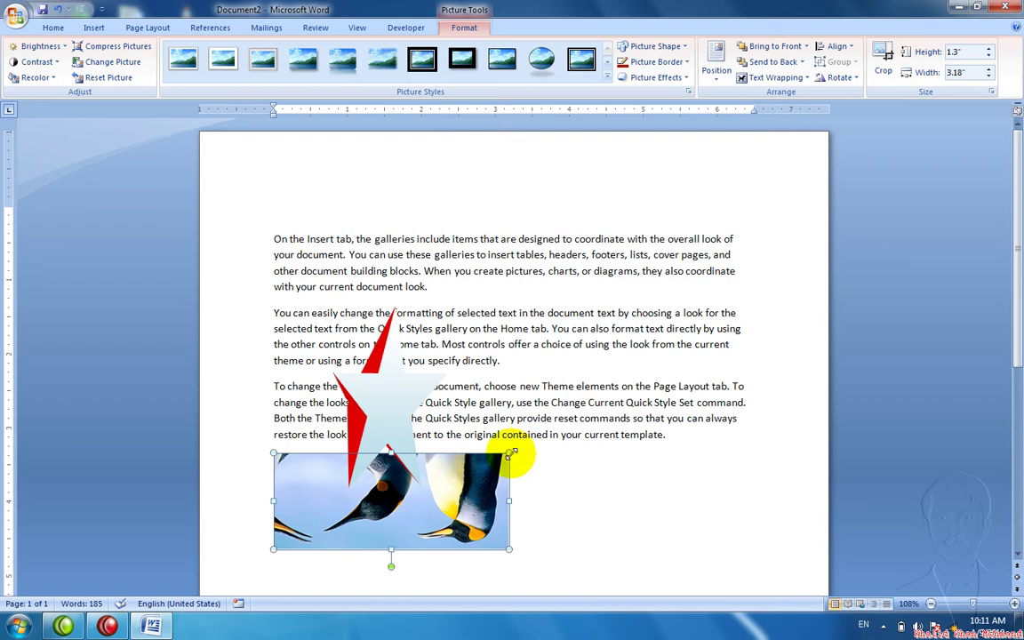
pyautogui.moveTo(508, 453); pyautogui.dragTo(576, 412)
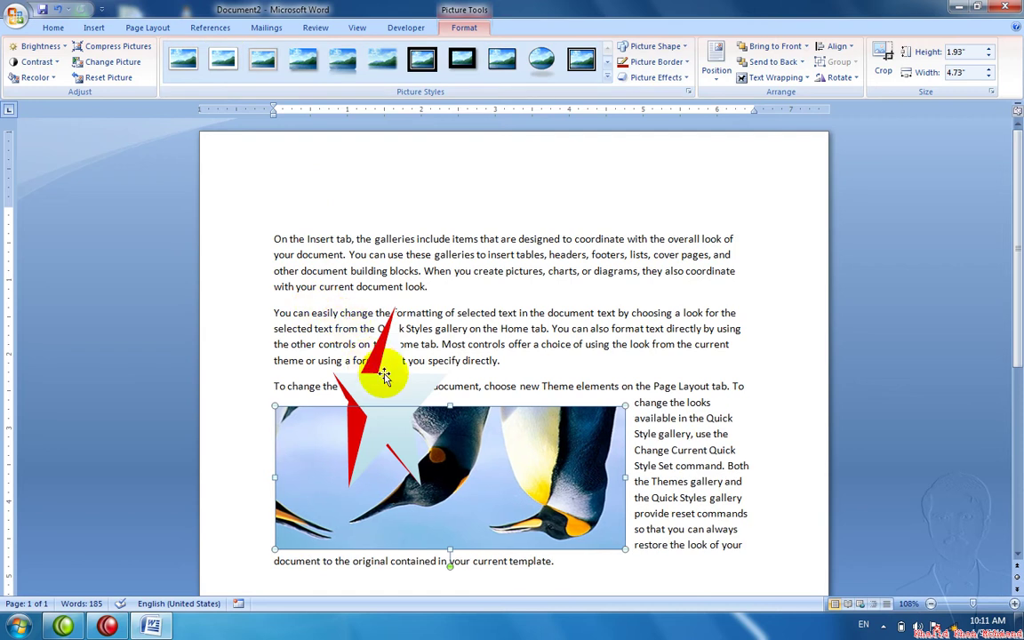
pyautogui.click(349, 337)
pyautogui.click(463, 28)
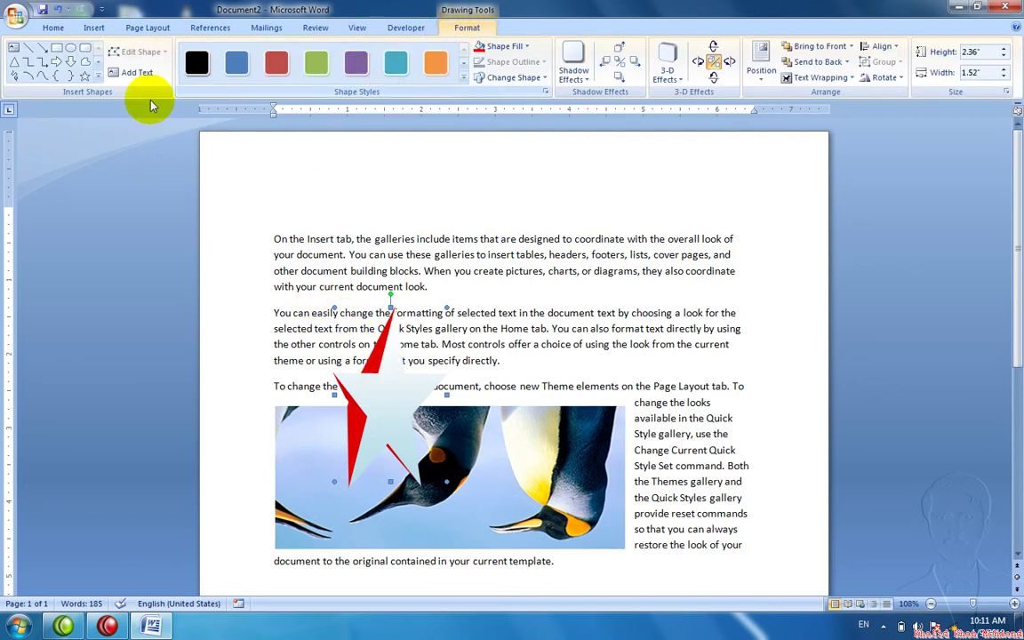
# Draw a plain rectangle over the first paragraph and a rounded rectangle beside it
pyautogui.click(59, 50)
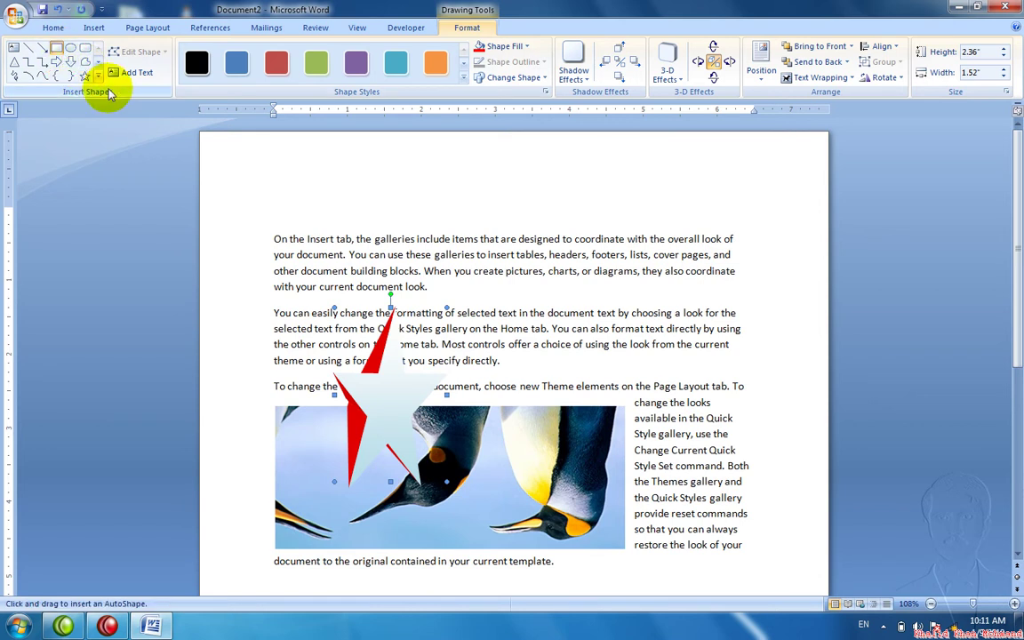
pyautogui.moveTo(316, 210); pyautogui.dragTo(468, 282)
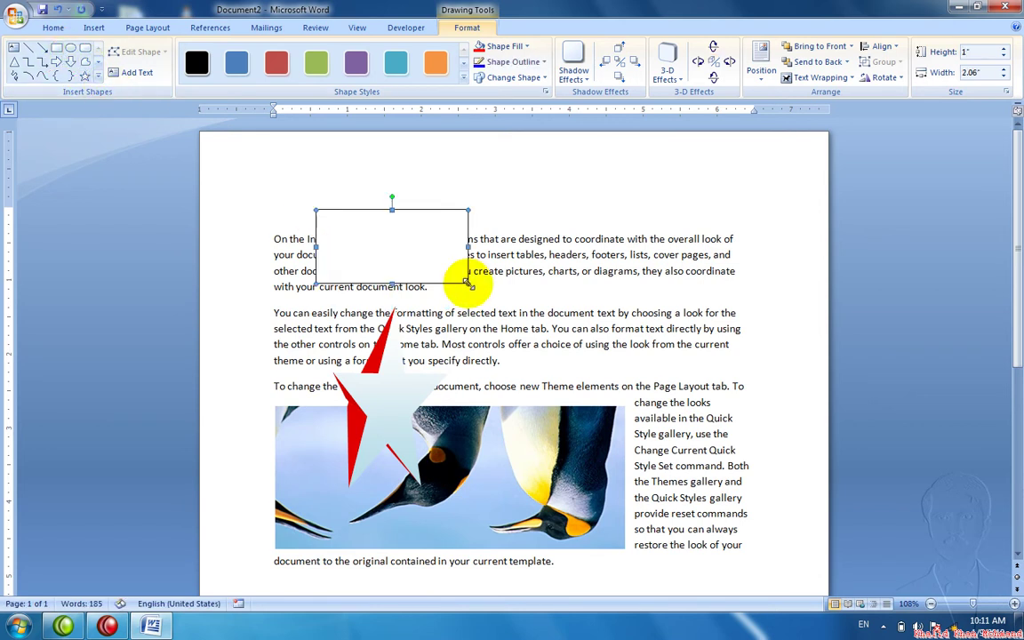
pyautogui.click(86, 49)
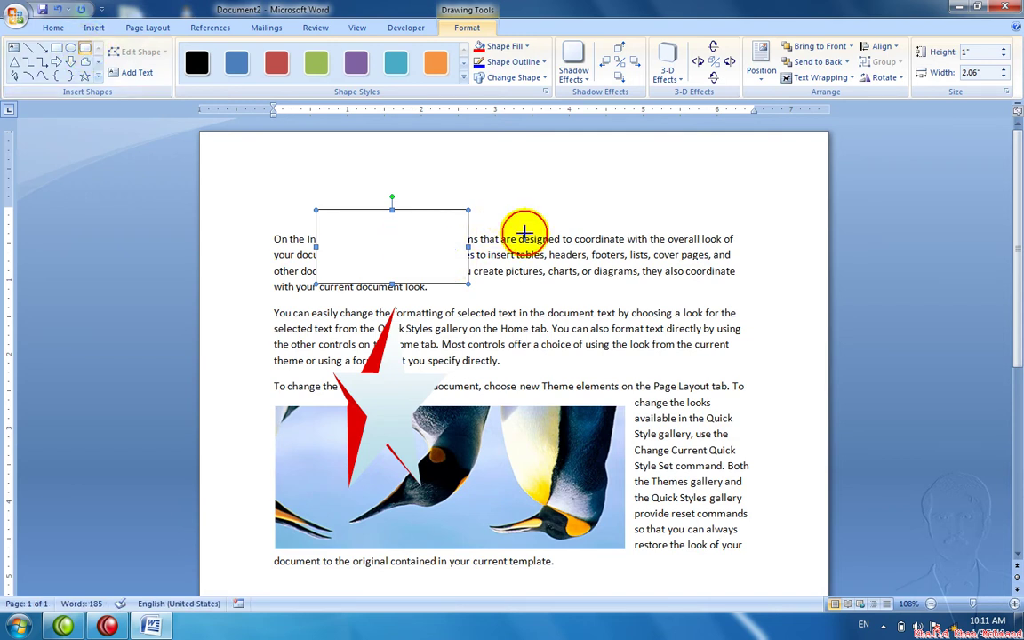
pyautogui.moveTo(509, 211)
pyautogui.mouseDown()
pyautogui.moveTo(603, 275)
pyautogui.moveTo(687, 308)
pyautogui.mouseUp()
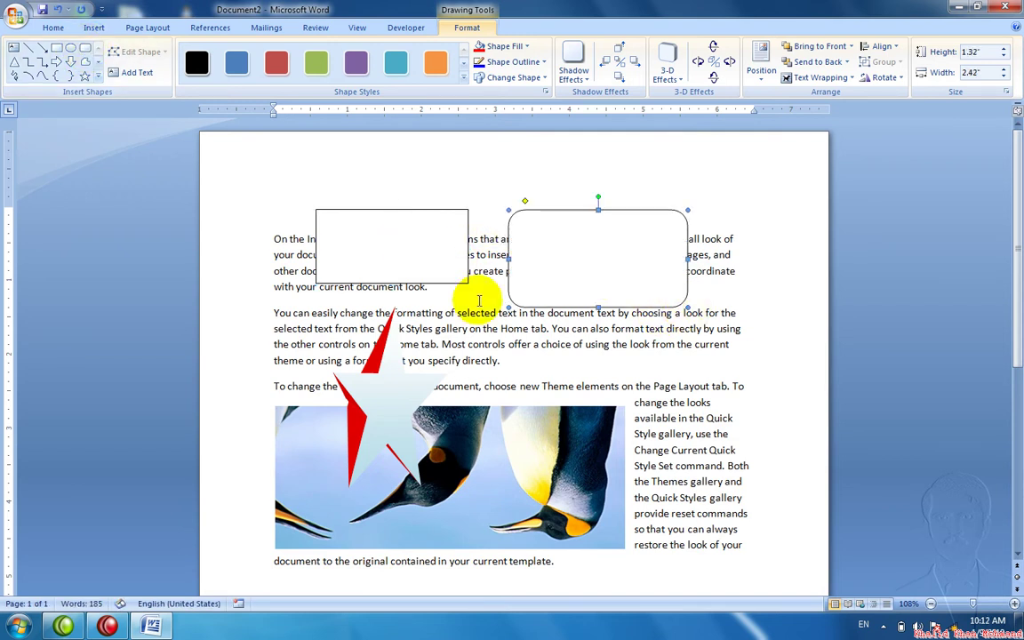
# Convert the plain rectangle into a text box with Add Text
pyautogui.click(414, 263)
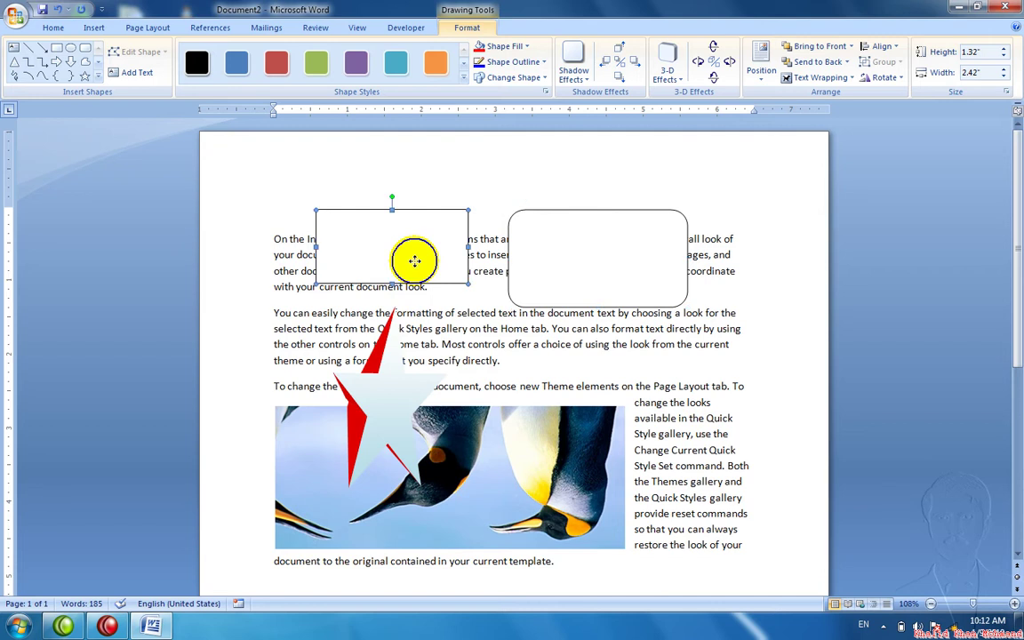
pyautogui.rightClick(418, 265)
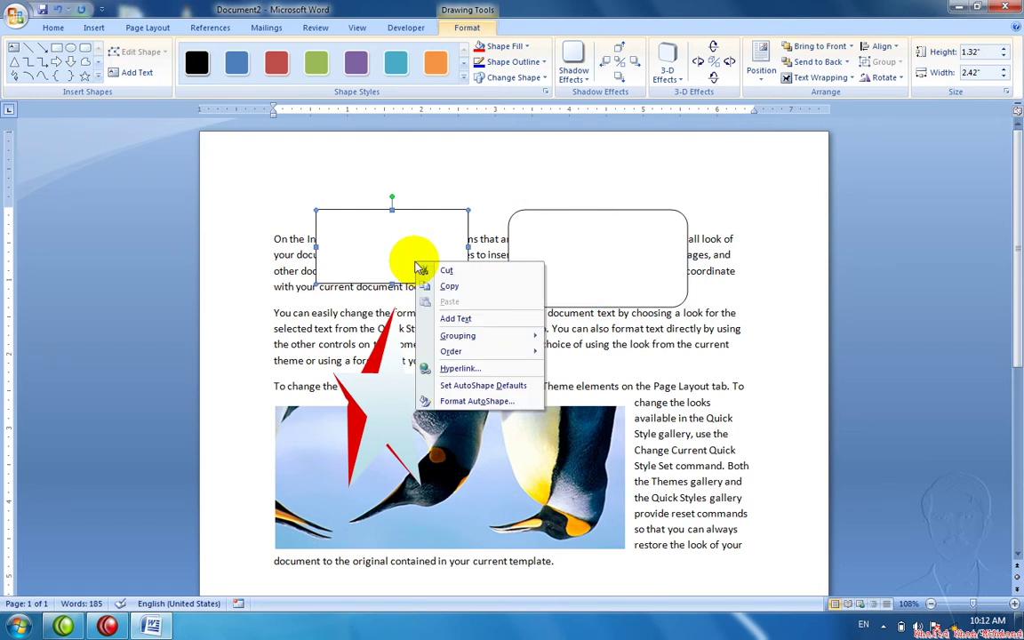
pyautogui.click(434, 318)
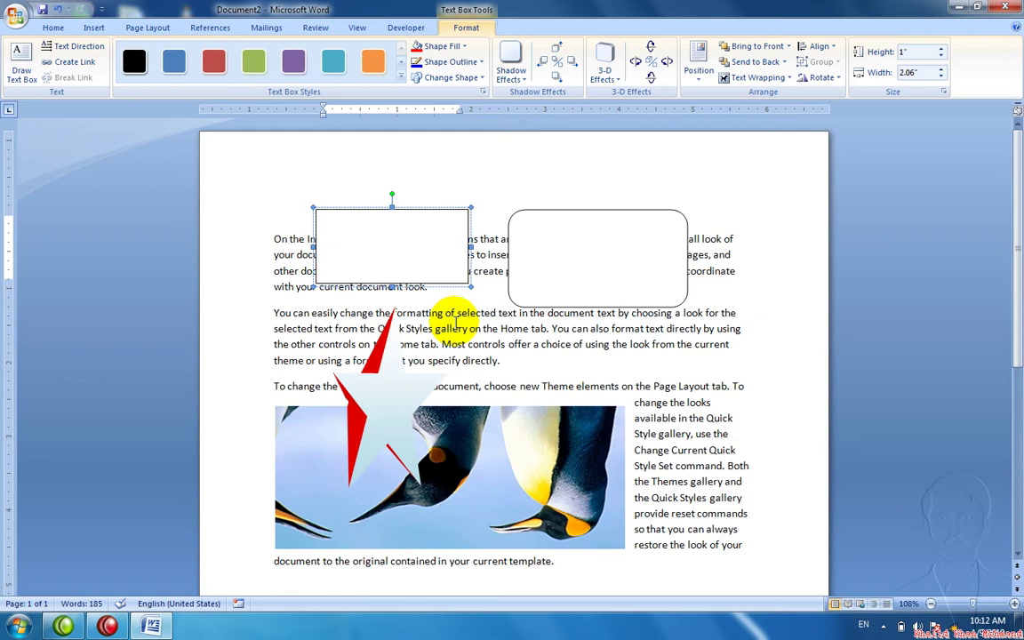
# Type 'The quick brown fox jumps over the lazy dog.' plus a random-letter filler line, trimming its end
pyautogui.write('the')
pyautogui.write(' qu')
pyautogui.write('ick brown fox')
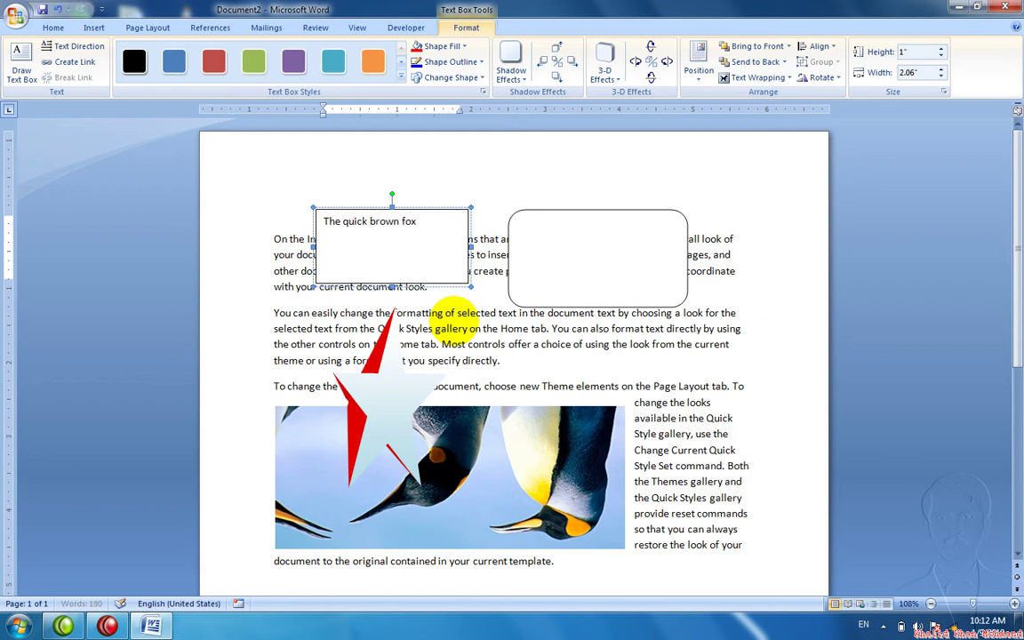
pyautogui.write(' jumps ')
pyautogui.write('ov')
pyautogui.write('er the lazy')
pyautogui.write(' dog.')
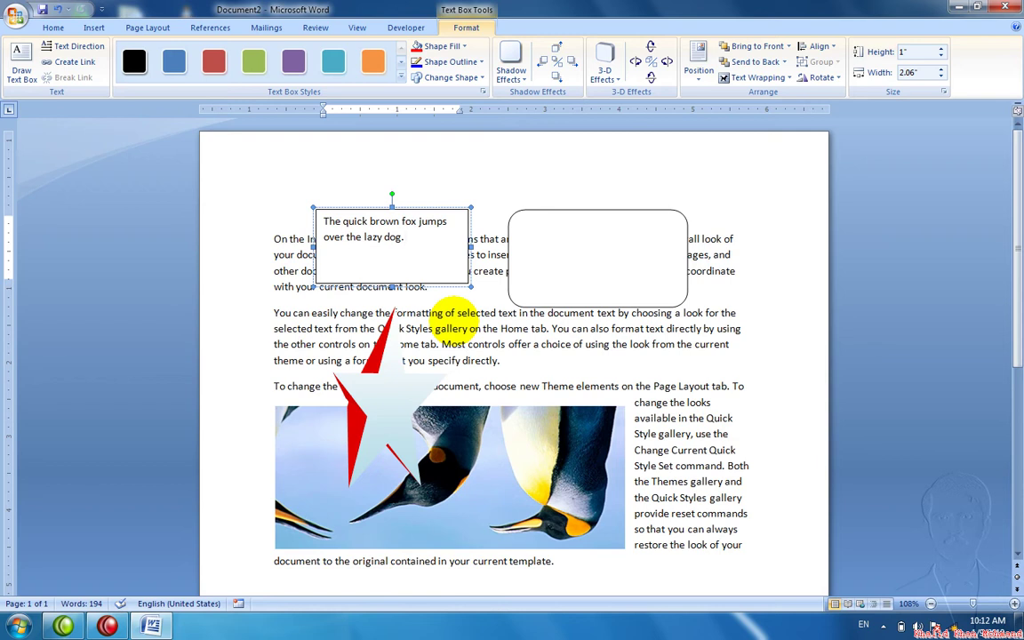
pyautogui.write('dslsglksdkgfsldjd')
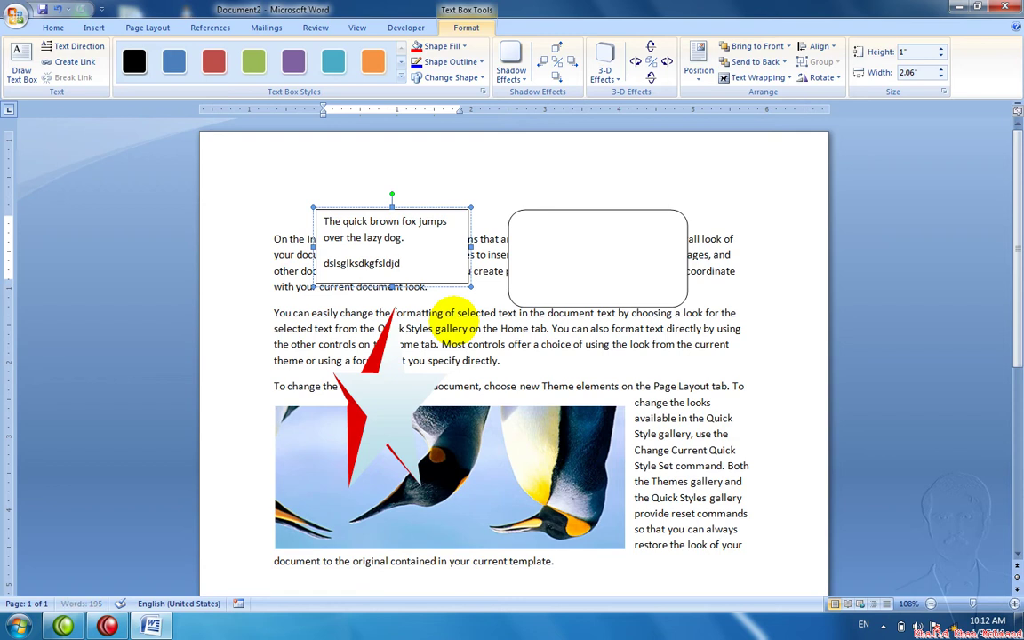
pyautogui.write('fkhlsdjfkldsjflcddjfkjddflj')
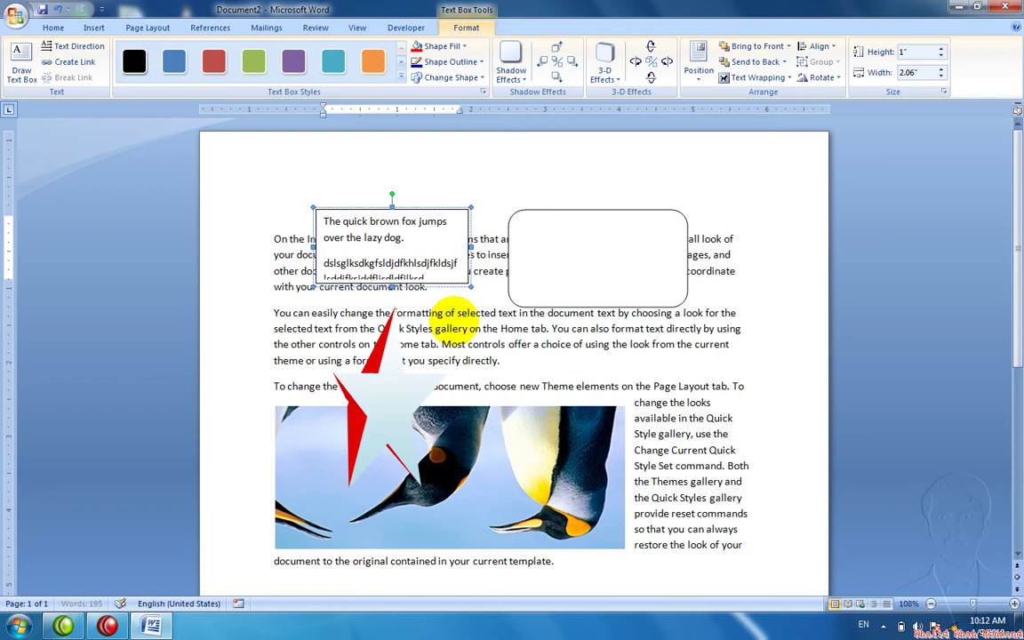
pyautogui.write('fikdfkdfk')
pyautogui.press('BackSpace')
pyautogui.press('BackSpace')
pyautogui.press('BackSpace')
pyautogui.press('BackSpace')
pyautogui.press('BackSpace')
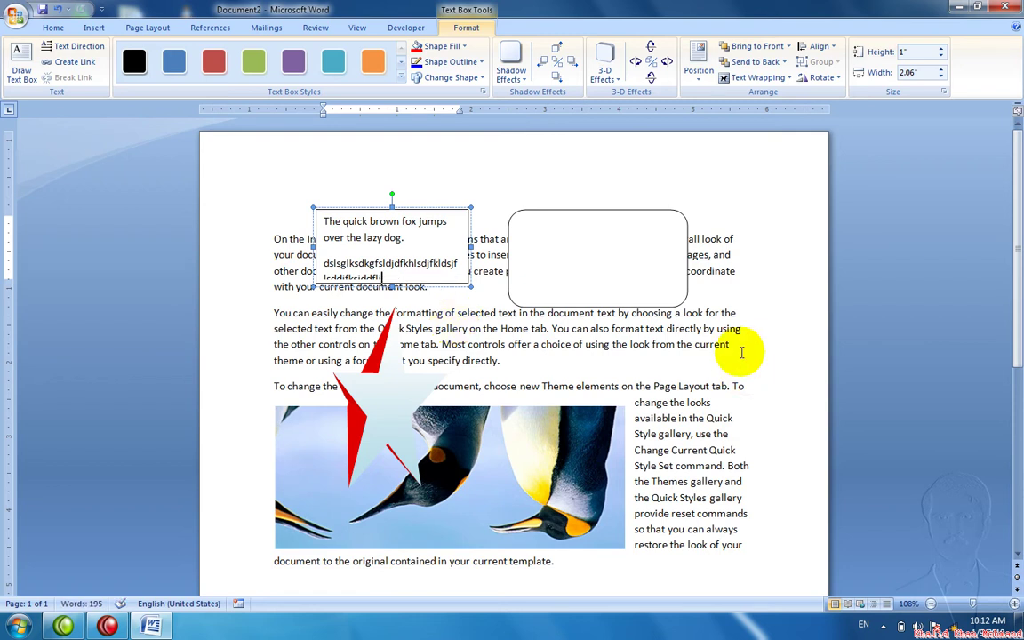
# Make the rounded rectangle a text box and add more filler letters to the first box
pyautogui.rightClick(630, 284)
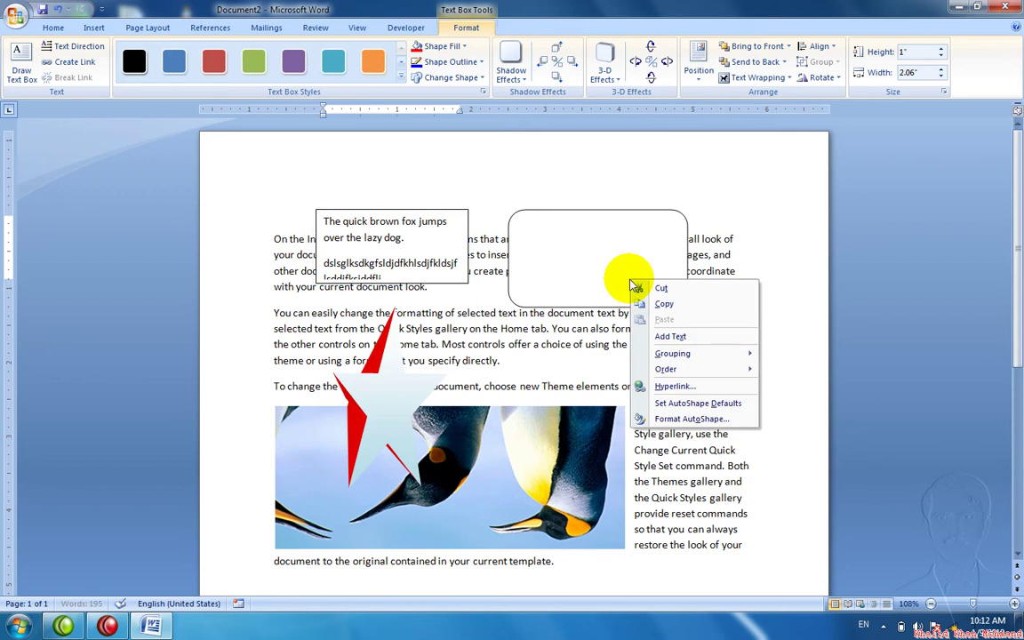
pyautogui.click(670, 336)
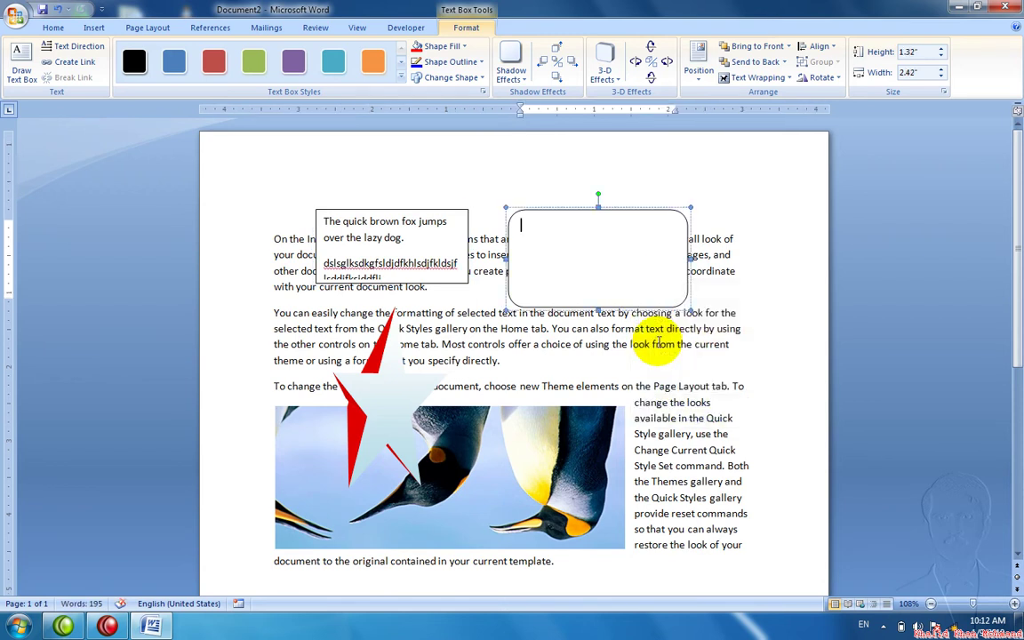
pyautogui.click(417, 264)
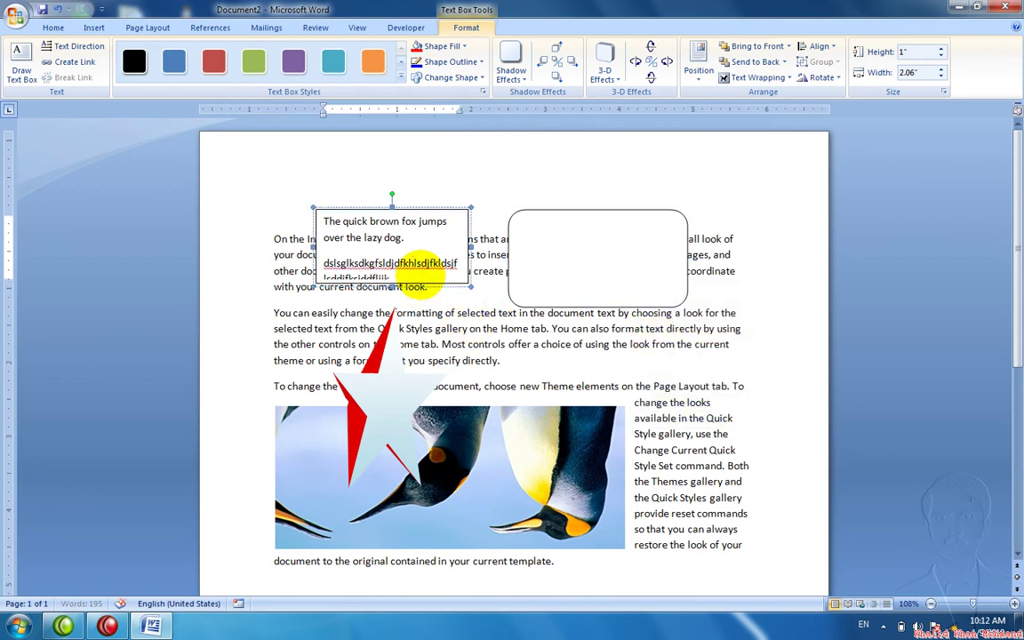
pyautogui.write('hklhh')
pyautogui.write('kbhkhh')
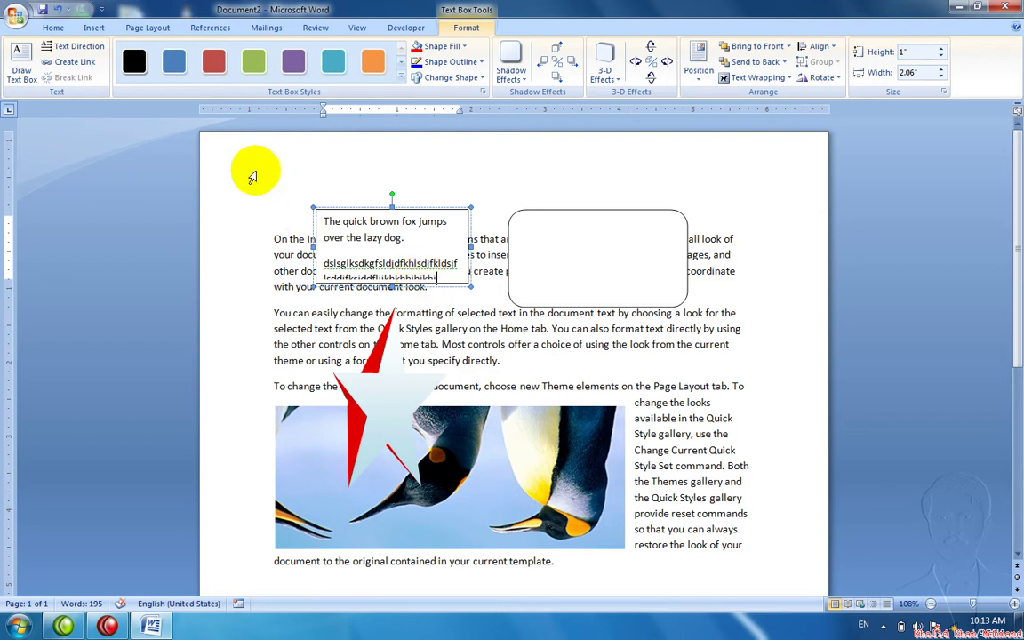
# Start a Create Link from the first text box toward another box
pyautogui.click(63, 63)
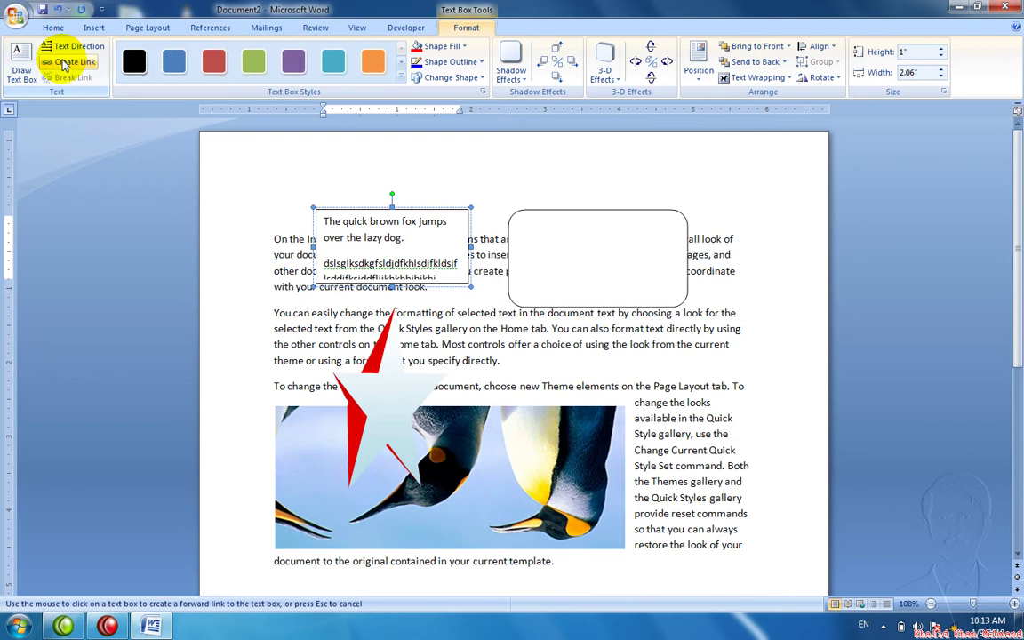
pyautogui.press('super+plus')
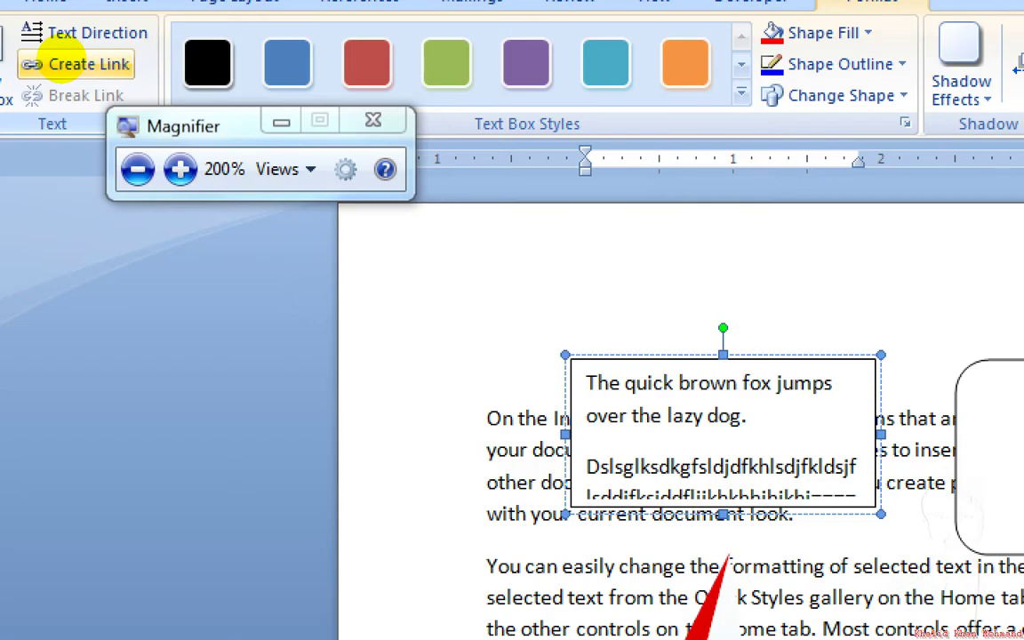
pyautogui.press('super+plus')
pyautogui.press('super+plus')
pyautogui.press('super+plus')
pyautogui.press('super+plus')
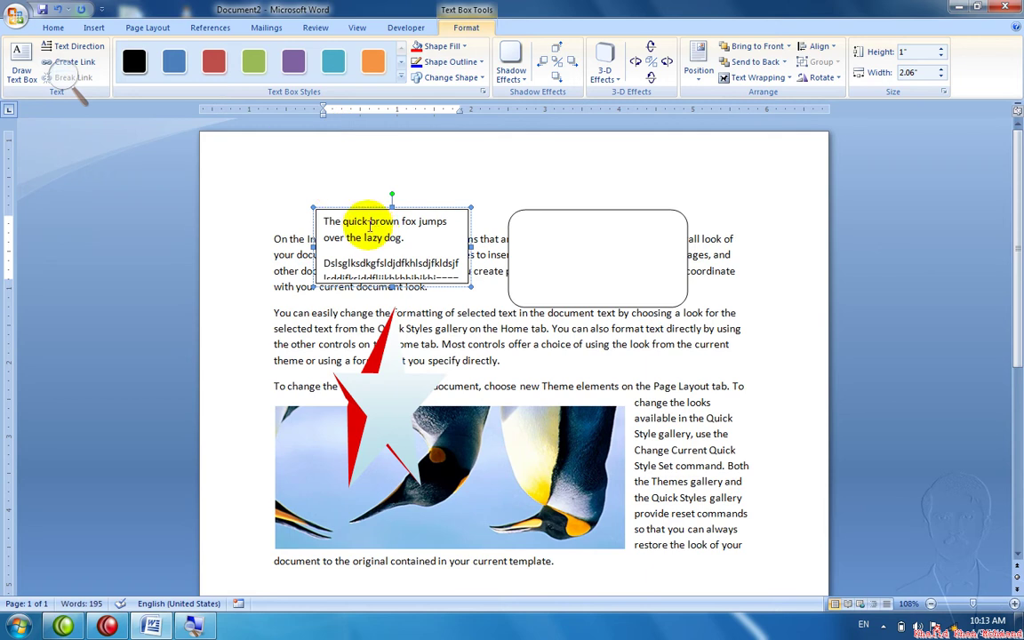
pyautogui.click(67, 78)
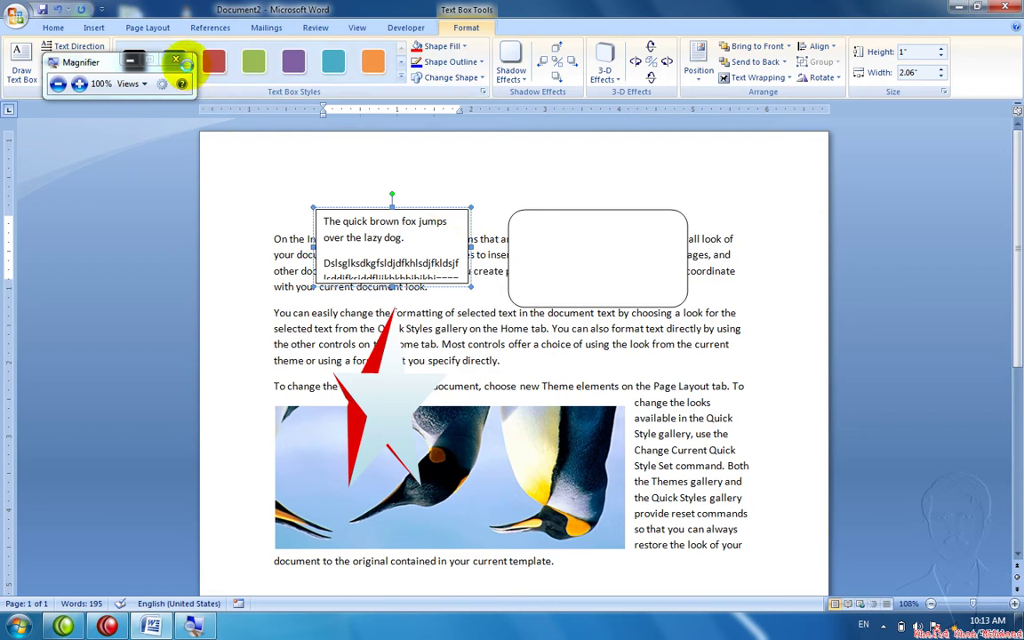
pyautogui.click(176, 61)
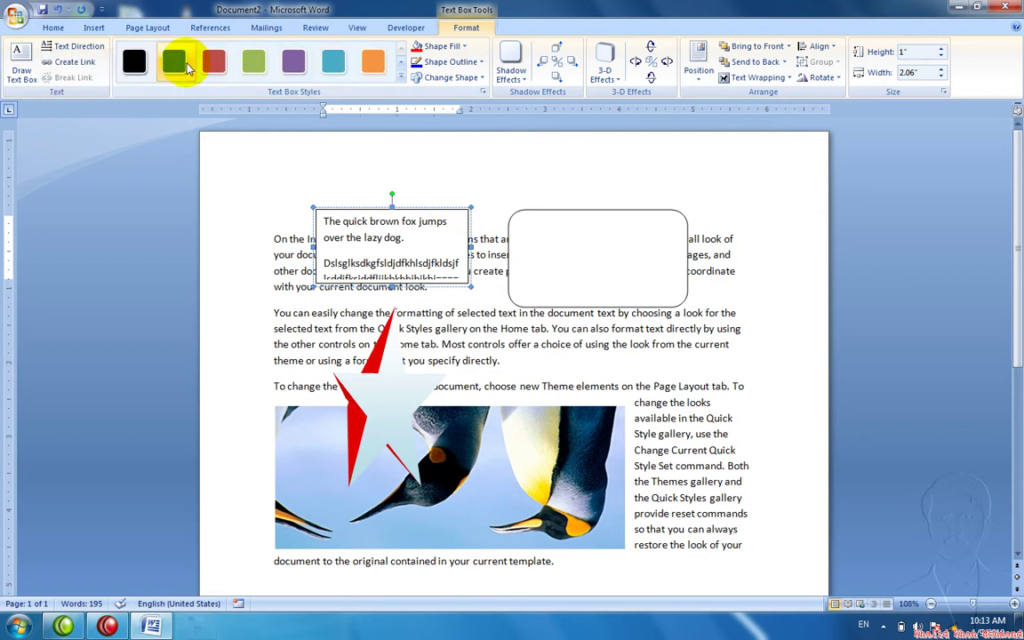
pyautogui.click(92, 64)
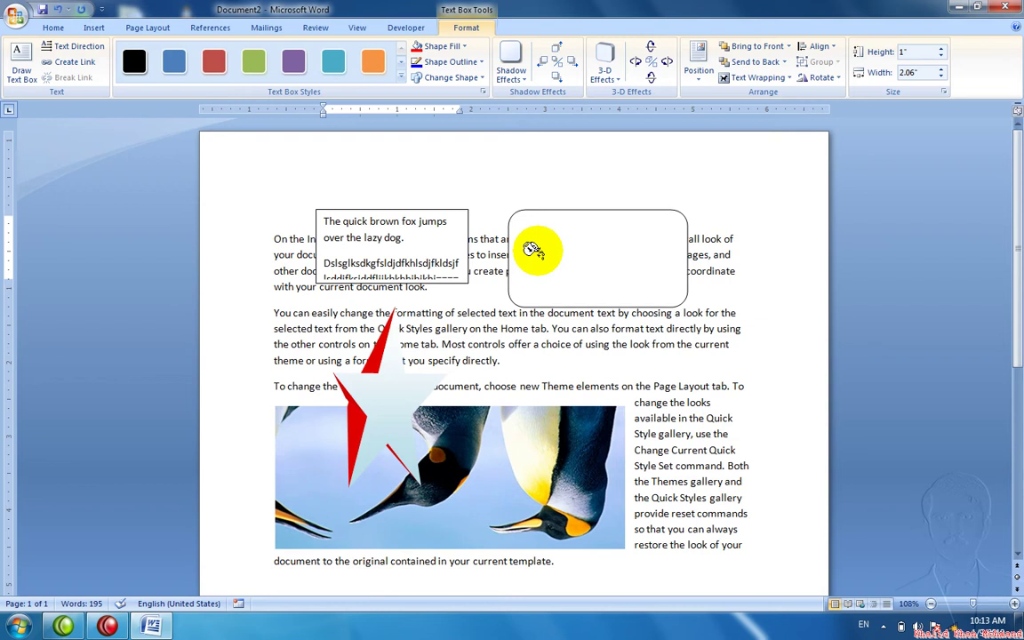
# Link the first text box to the rounded box and retype its filler text
pyautogui.click(531, 249)
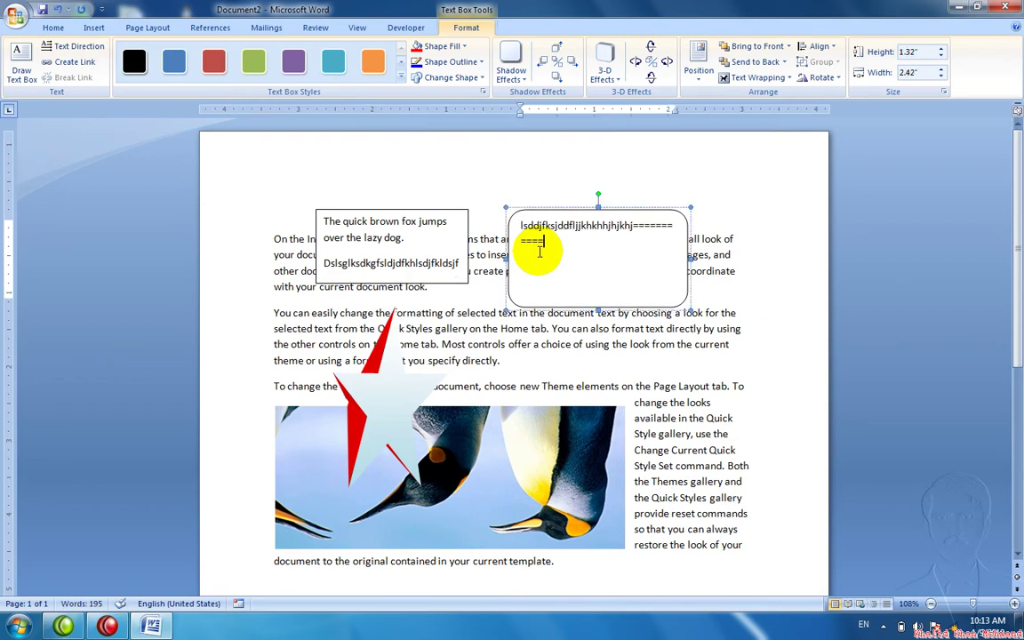
pyautogui.press('BackSpace')
pyautogui.press('BackSpace')
pyautogui.press('BackSpace')
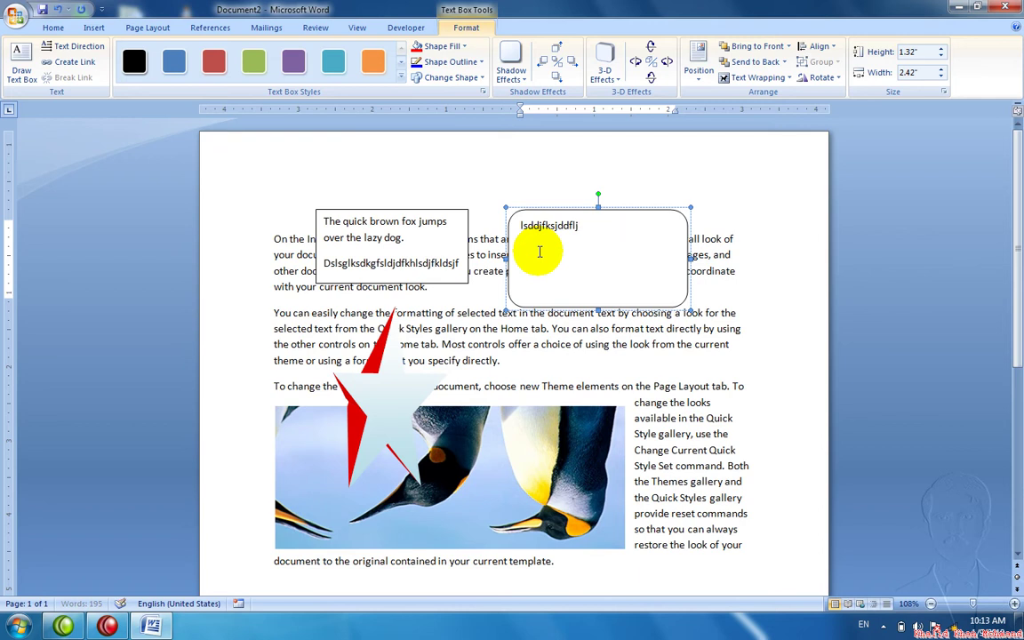
pyautogui.press('BackSpace')
pyautogui.press('BackSpace')
pyautogui.press('BackSpace')
pyautogui.press('BackSpace')
pyautogui.press('BackSpace')
pyautogui.press('BackSpace')
pyautogui.press('BackSpace')
pyautogui.press('BackSpace')
pyautogui.press('BackSpace')
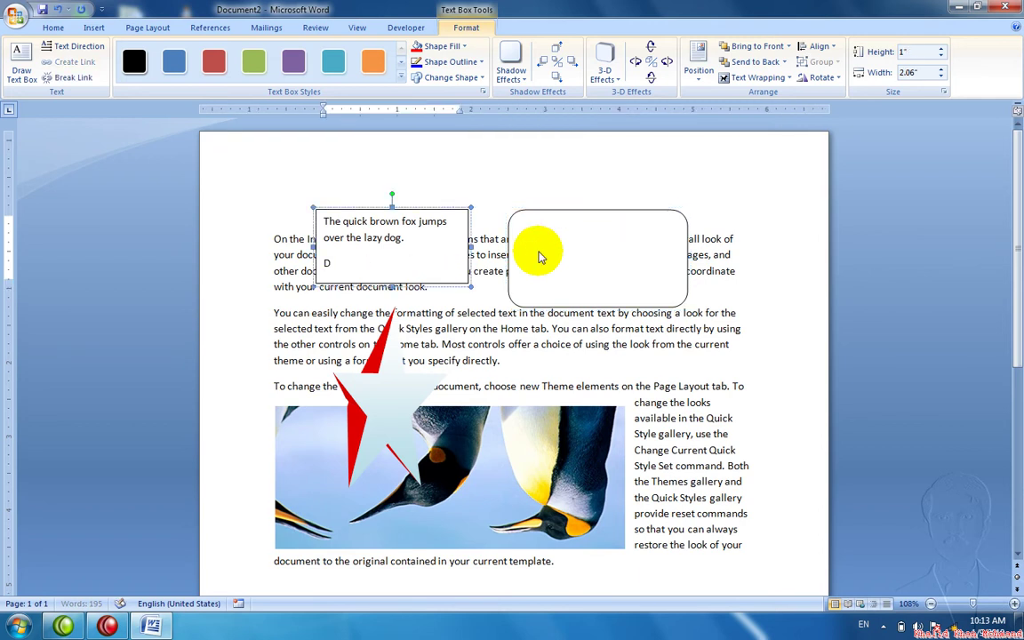
pyautogui.press('BackSpace')
pyautogui.press('BackSpace')
pyautogui.press('BackSpace')
pyautogui.press('BackSpace')
pyautogui.press('BackSpace')
pyautogui.press('BackSpace')
pyautogui.write('kjdsf')
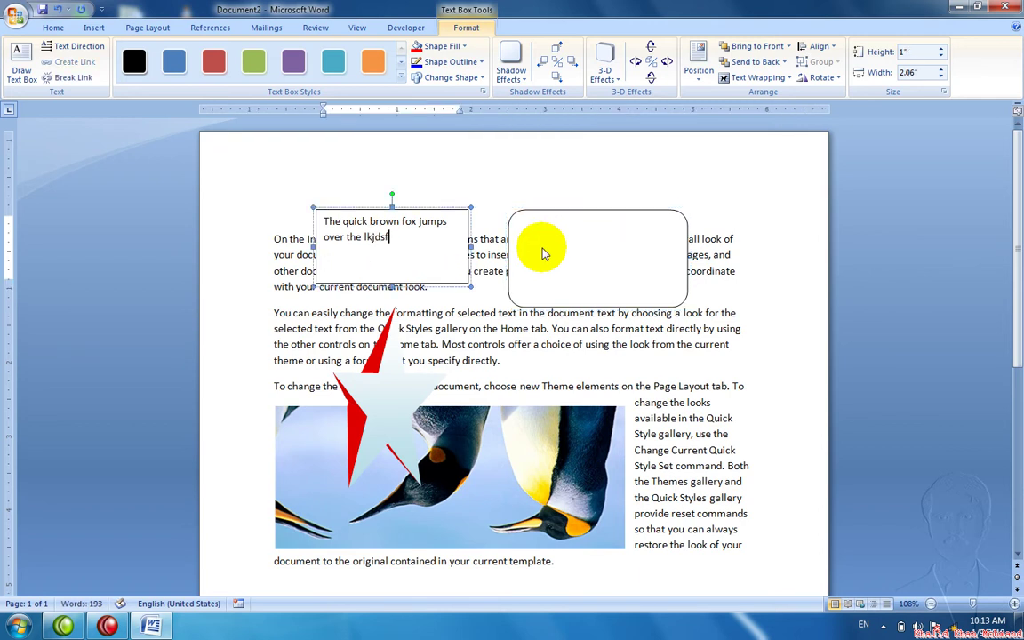
pyautogui.write('hsdsfhksd fdshkhjfsdk')
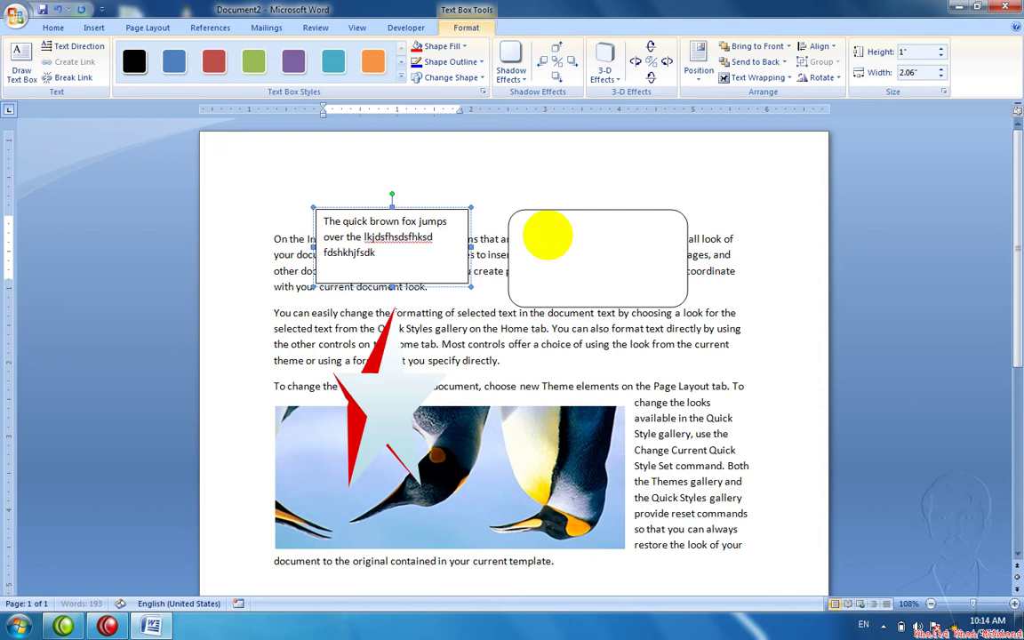
pyautogui.write(' fsdhkjfds f th el')
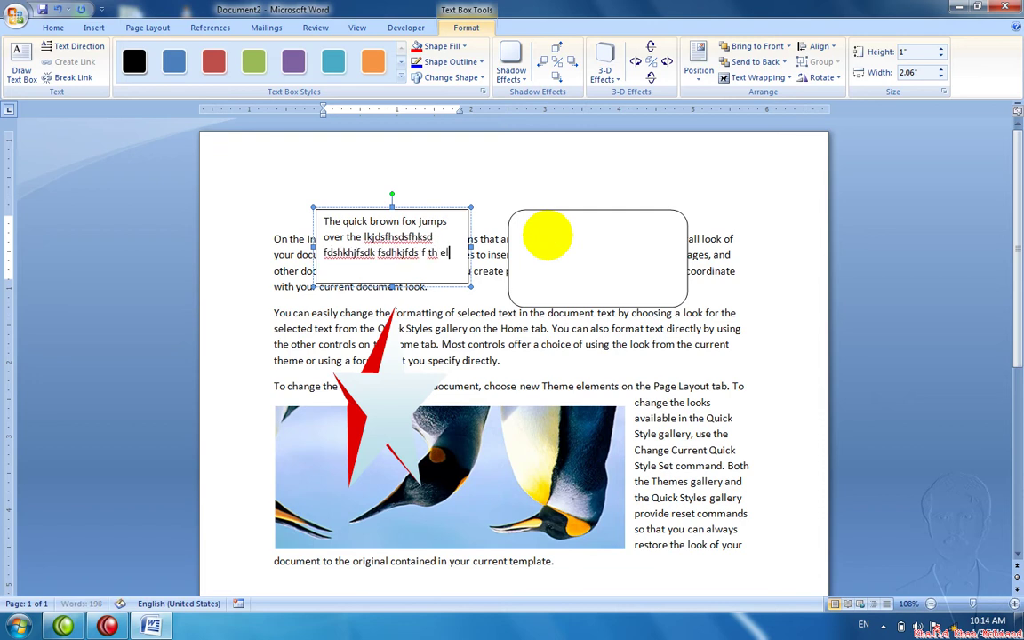
pyautogui.write(' ewhl e')
pyautogui.write('wrjflksd f')
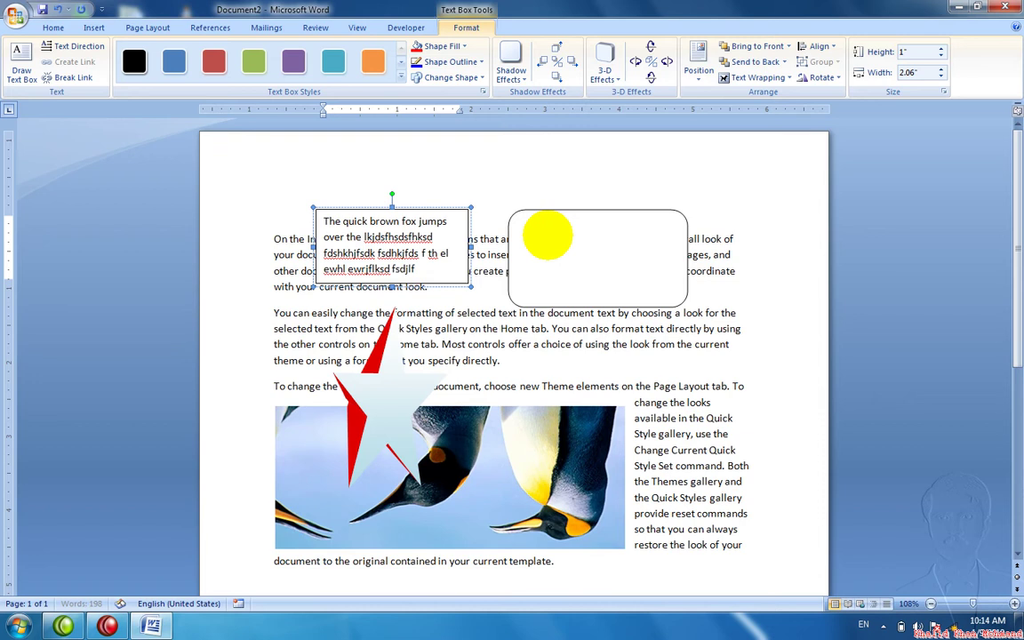
# Type 'the wui' into the linked rounded box
pyautogui.click(531, 226)
pyautogui.write('the')
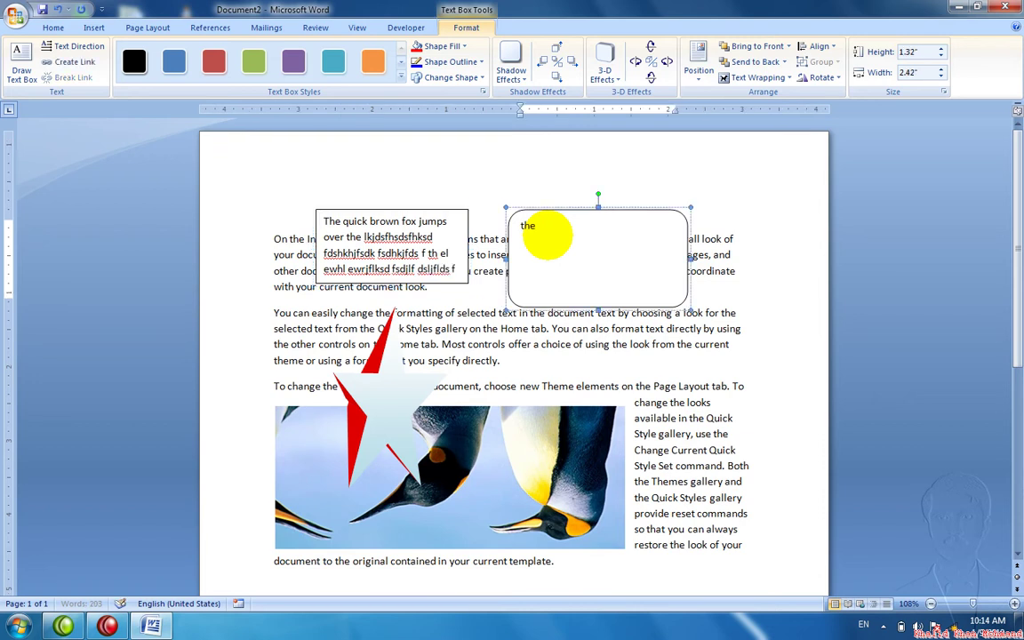
pyautogui.write(' wul')
pyautogui.press('BackSpace')
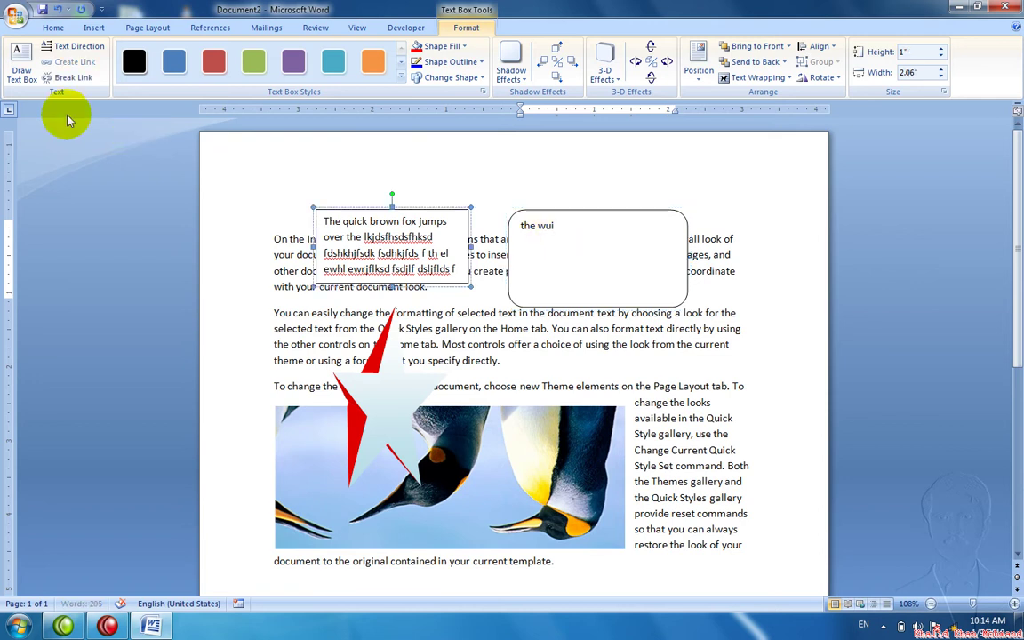
# Cycle the first text box's text direction through vertical and back to horizontal
pyautogui.moveTo(375, 253); pyautogui.dragTo(371, 236)
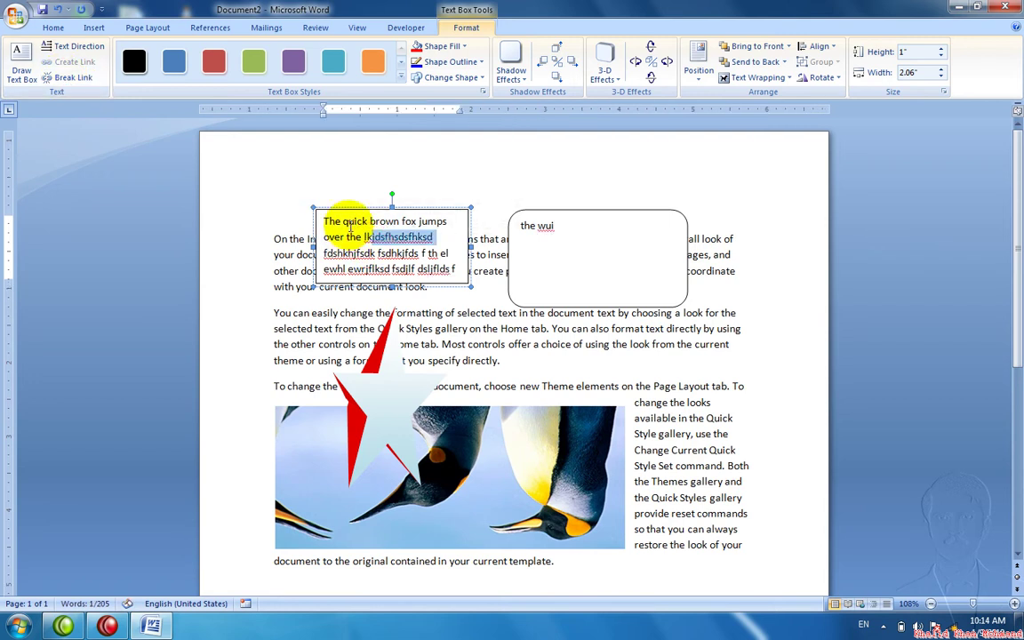
pyautogui.click(314, 218)
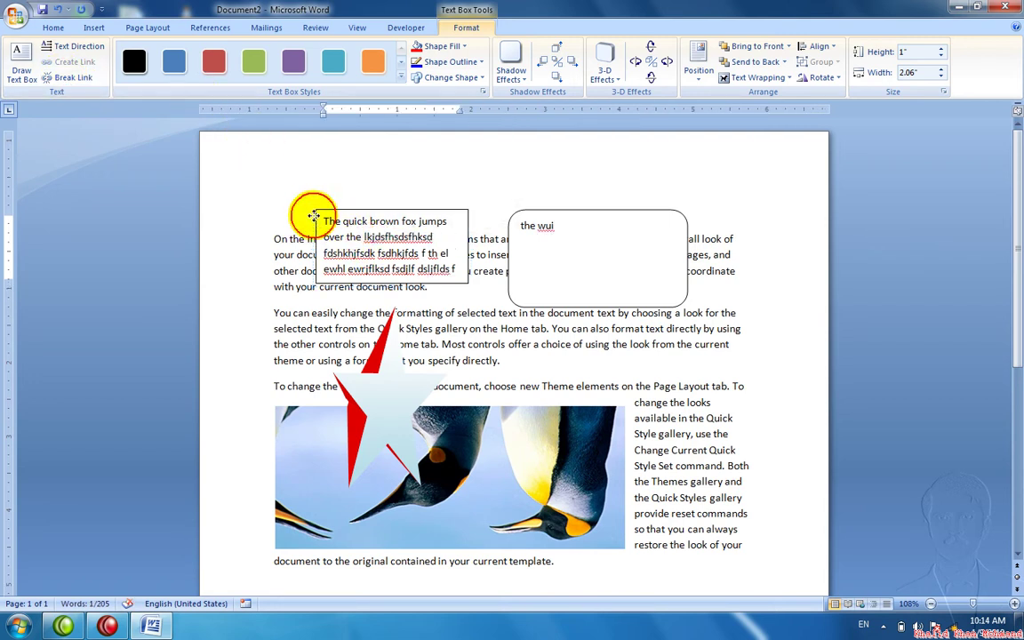
pyautogui.click(96, 47)
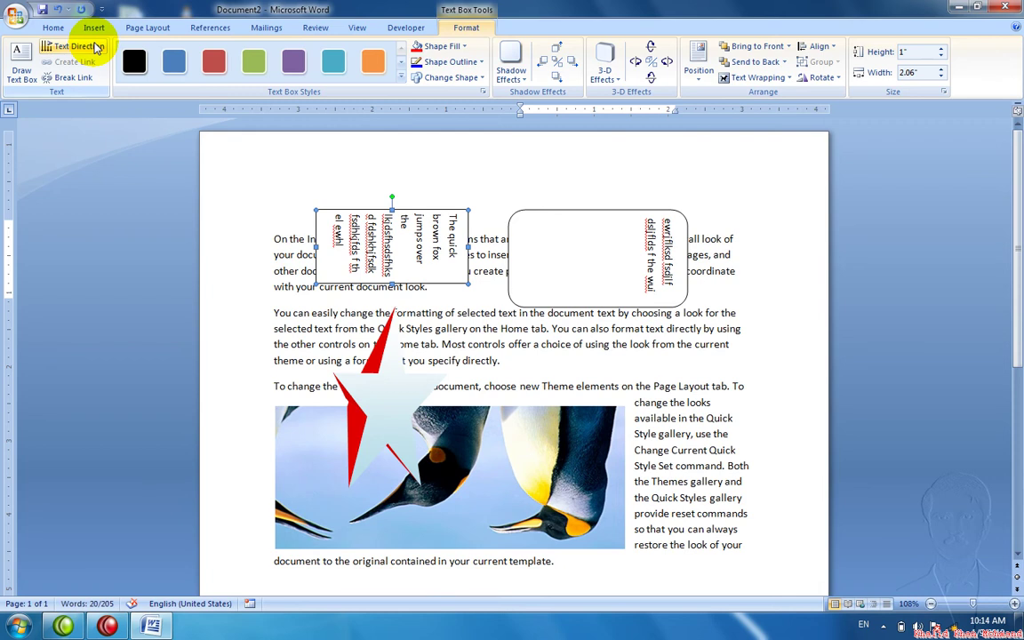
pyautogui.click(96, 47)
pyautogui.click(96, 48)
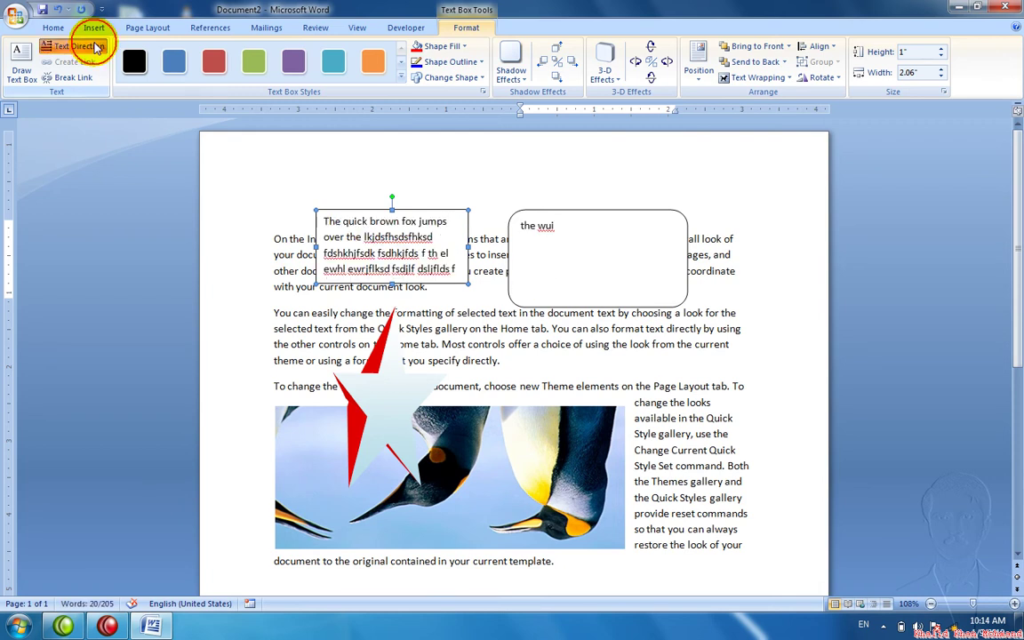
pyautogui.click(96, 47)
pyautogui.click(96, 47)
pyautogui.click(96, 47)
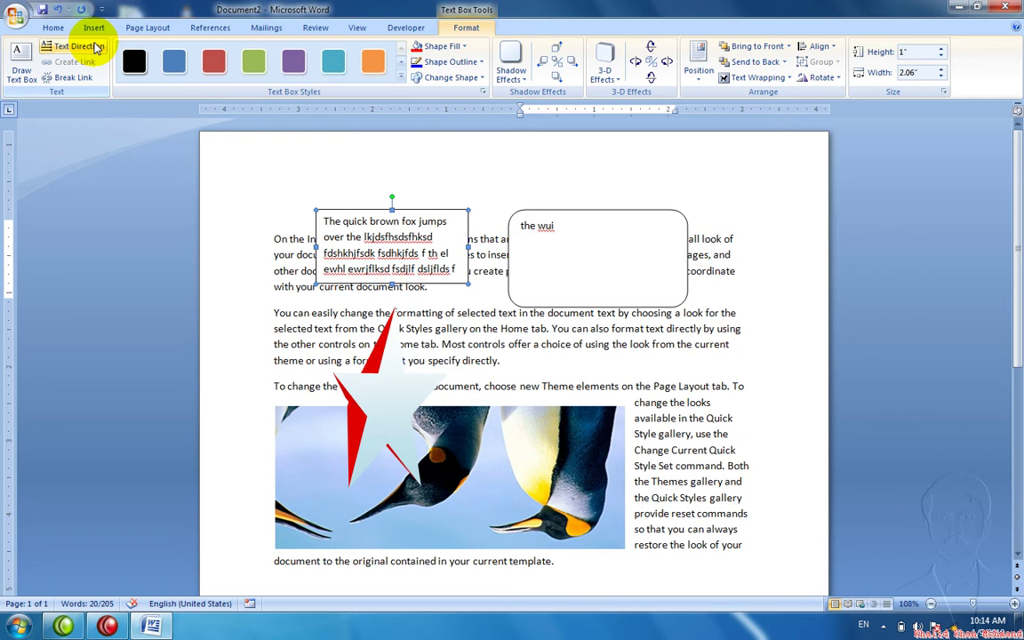
# Draw a small text box at the page's top left and type 'askhakshd'
pyautogui.click(13, 55)
pyautogui.moveTo(247, 152); pyautogui.dragTo(337, 193)
pyautogui.write('askh')
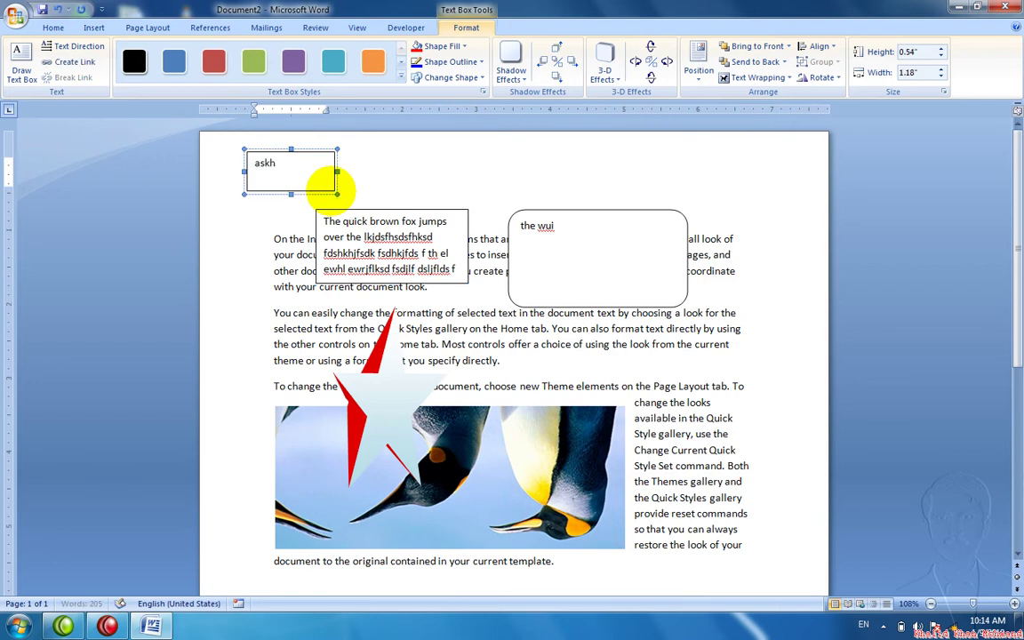
pyautogui.write('akshd')
# Draw a rectangle from Insert > Shapes near the top right of the page
pyautogui.click(96, 27)
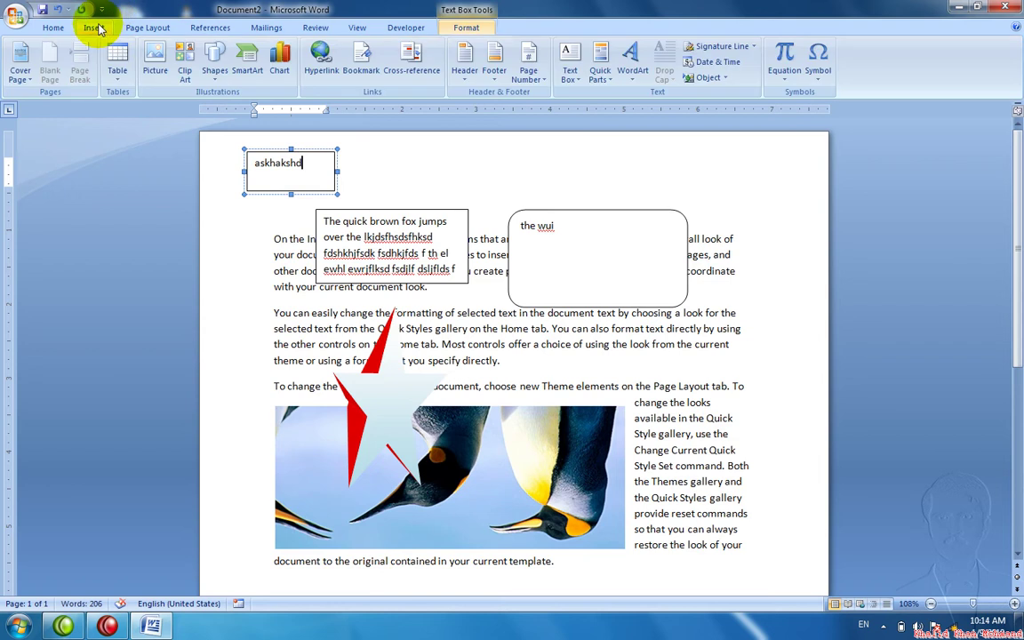
pyautogui.click(216, 80)
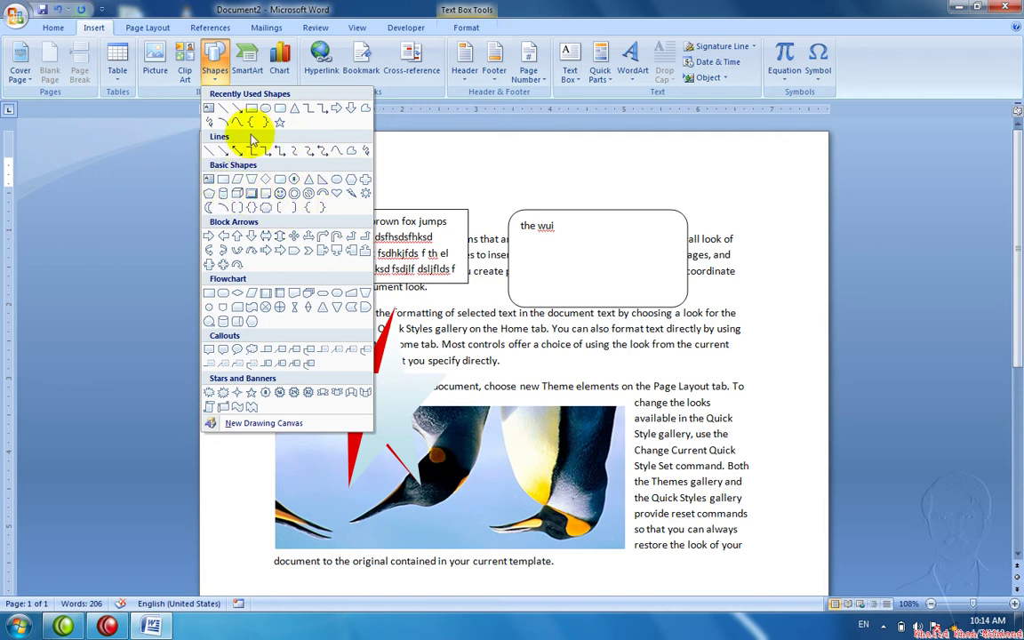
pyautogui.click(252, 107)
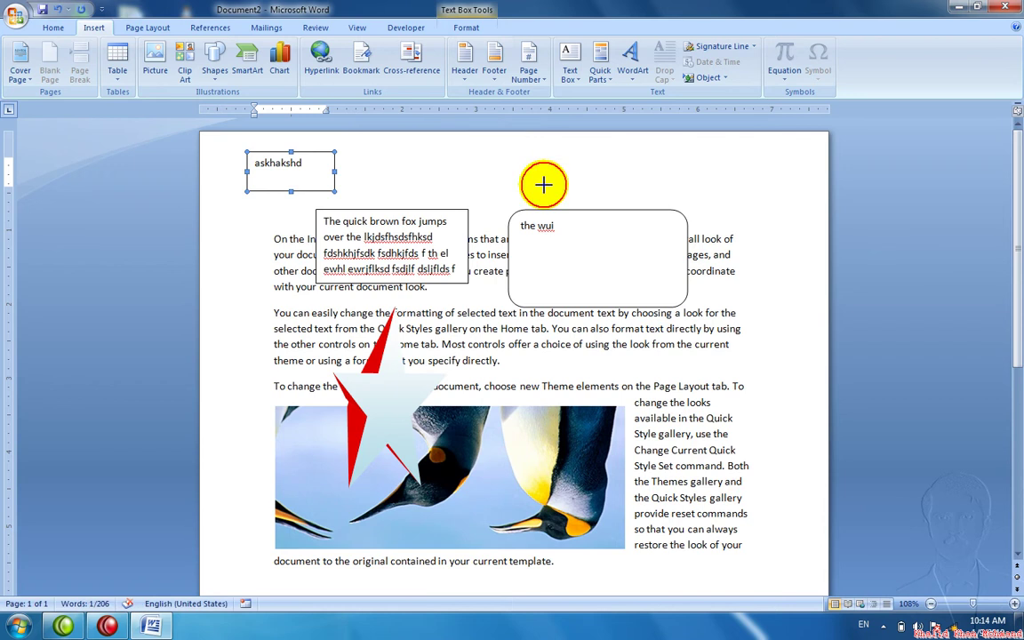
pyautogui.moveTo(500, 158); pyautogui.dragTo(600, 191)
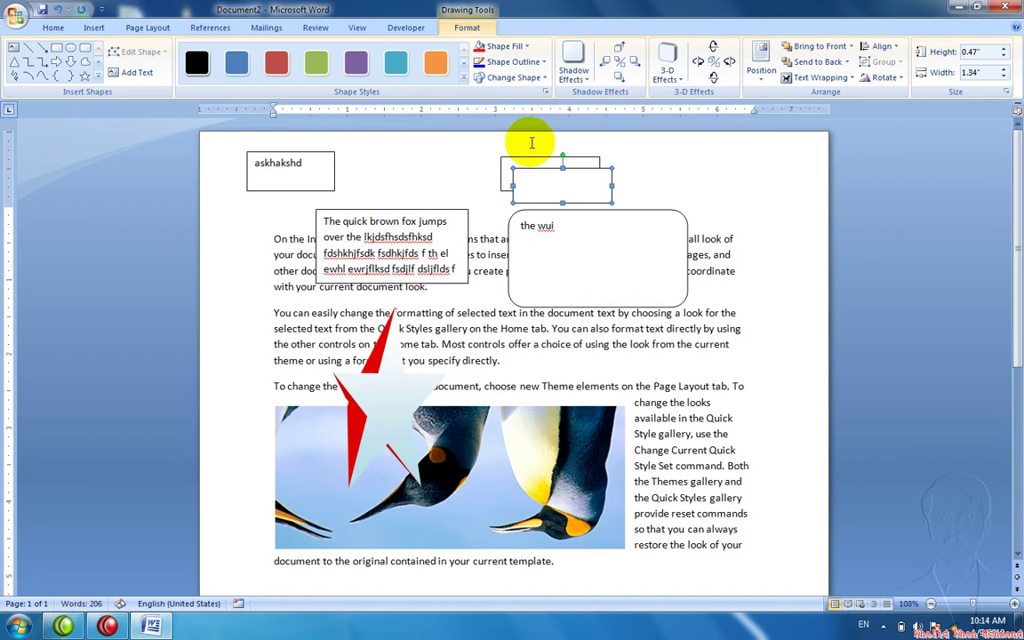
# Nudge the rectangle against the other one and widen it to 2.82 inches
pyautogui.press('Right')
pyautogui.press('Down')
pyautogui.press('Right')
pyautogui.press('Right')
pyautogui.press('Right')
pyautogui.press('Right')
pyautogui.press('Right')
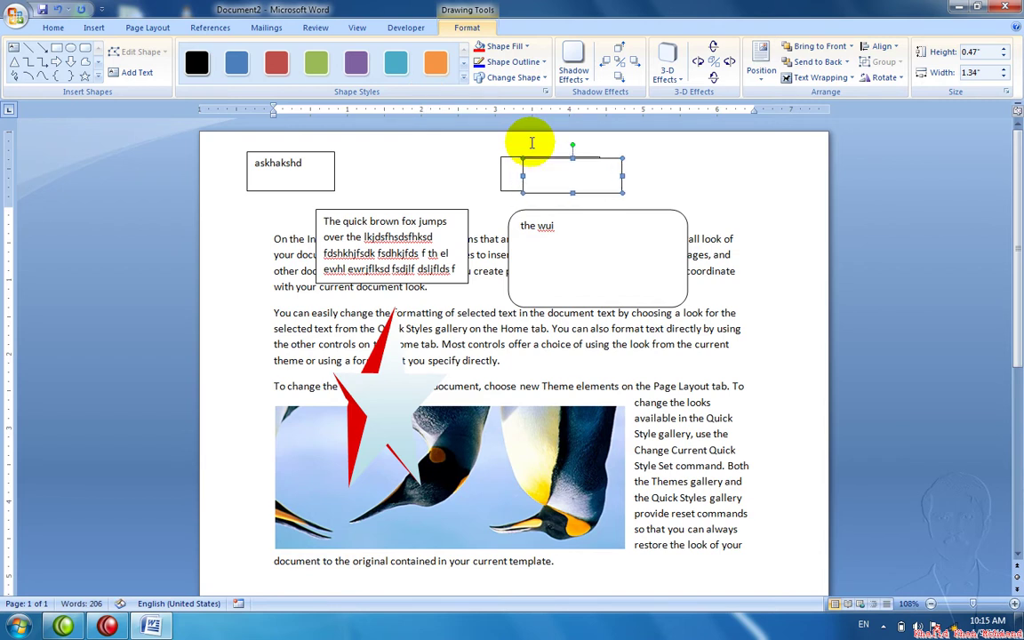
pyautogui.press('Right')
pyautogui.press('Right')
pyautogui.press('Right')
pyautogui.press('Right')
pyautogui.press('Right')
pyautogui.press('Right')
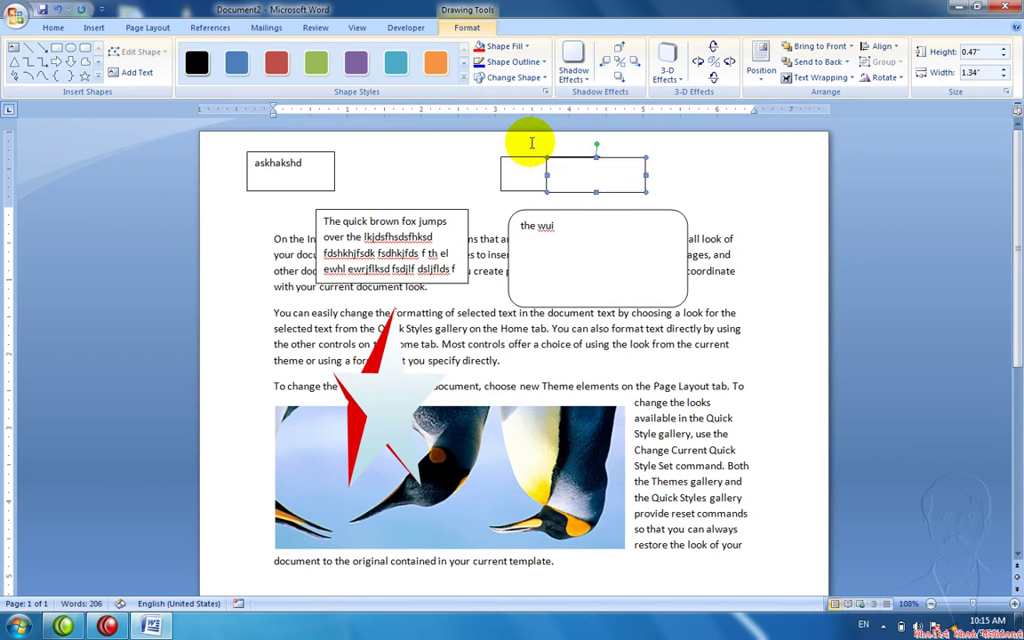
pyautogui.press('Right')
pyautogui.press('Right')
pyautogui.press('Right')
pyautogui.press('Right')
pyautogui.press('Right')
pyautogui.press('Right')
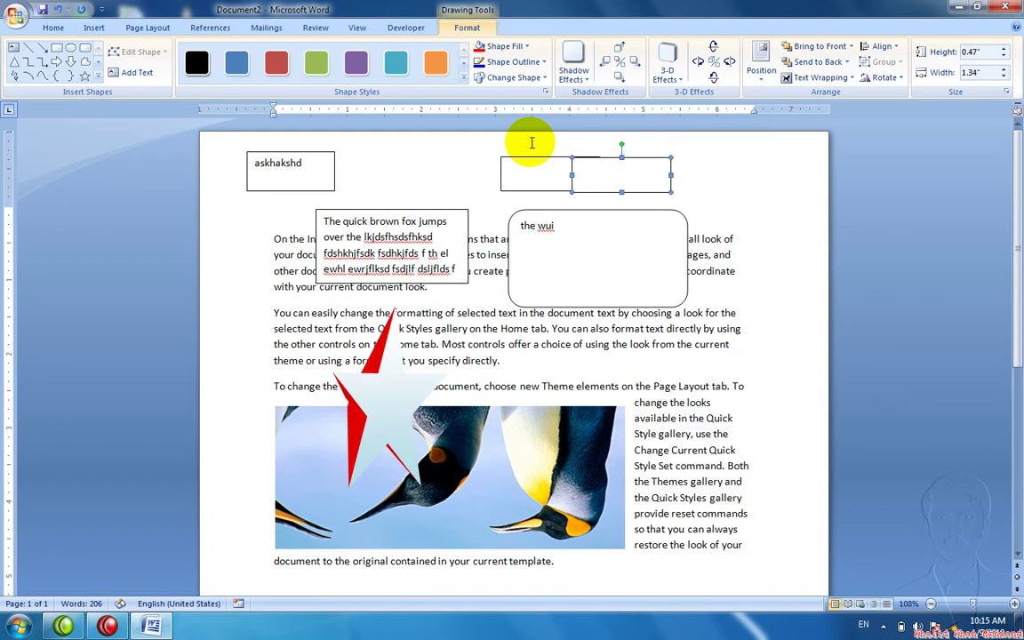
pyautogui.press('Right')
pyautogui.press('Right')
pyautogui.press('Right')
pyautogui.press('Right')
pyautogui.press('Right')
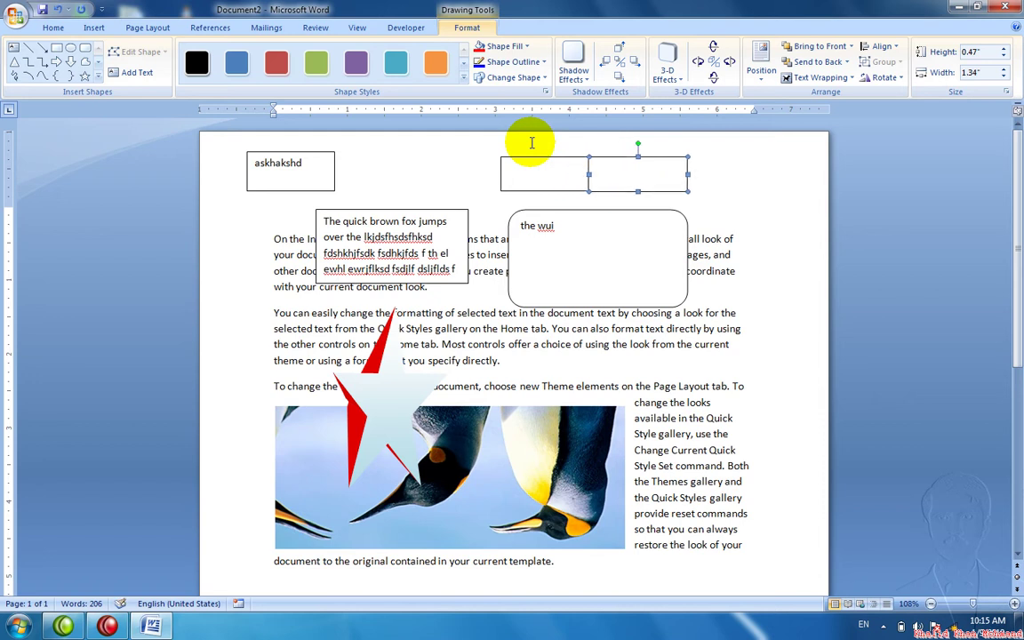
pyautogui.press('Right')
pyautogui.press('Right')
pyautogui.press('Right')
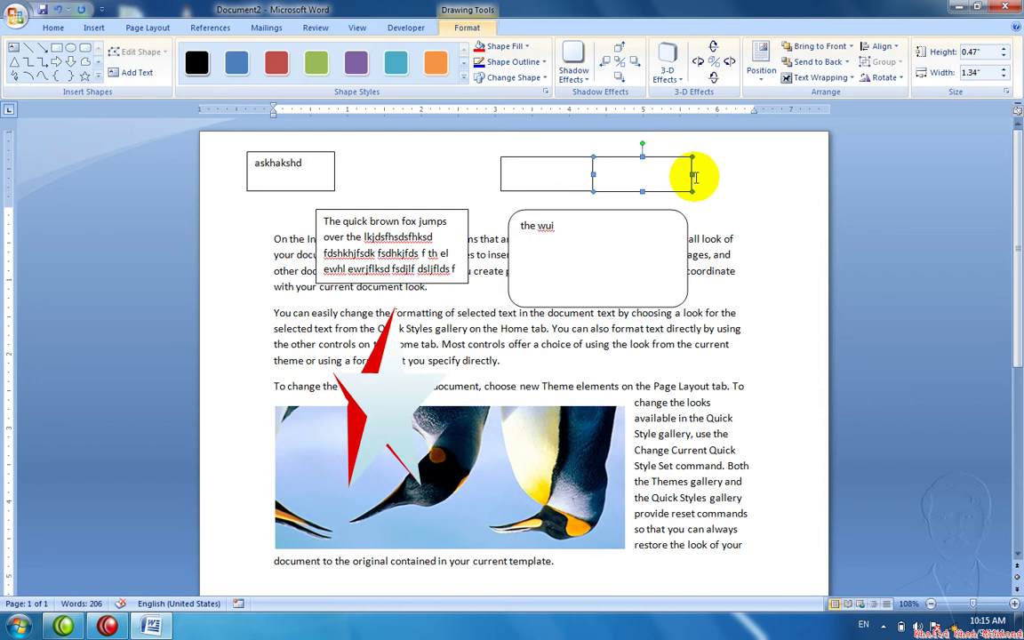
pyautogui.press('Right')
pyautogui.press('Right')
pyautogui.press('Right')
pyautogui.press('Right')
pyautogui.press('Right')
pyautogui.press('Left')
pyautogui.press('Left')
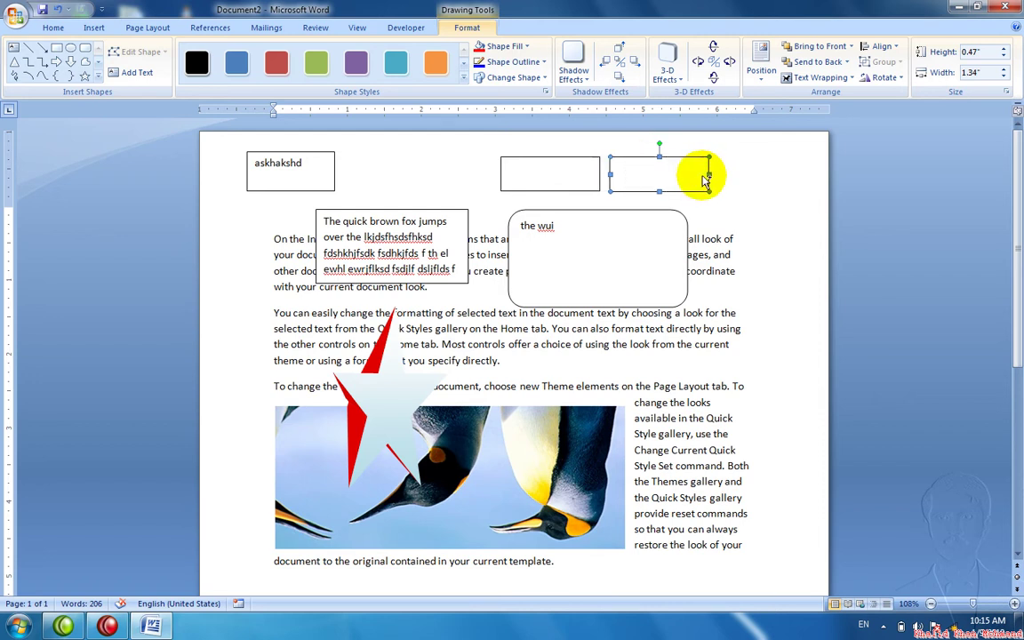
pyautogui.press('Left')
pyautogui.press('Left')
pyautogui.press('Left')
pyautogui.press('Left')
pyautogui.press('Left')
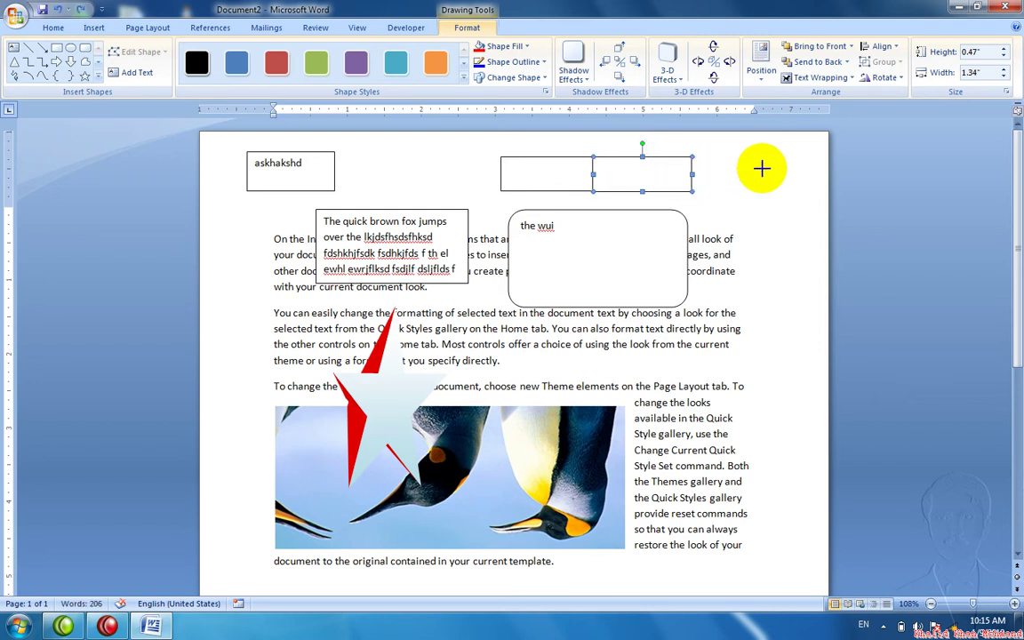
pyautogui.moveTo(693, 174); pyautogui.dragTo(801, 174)
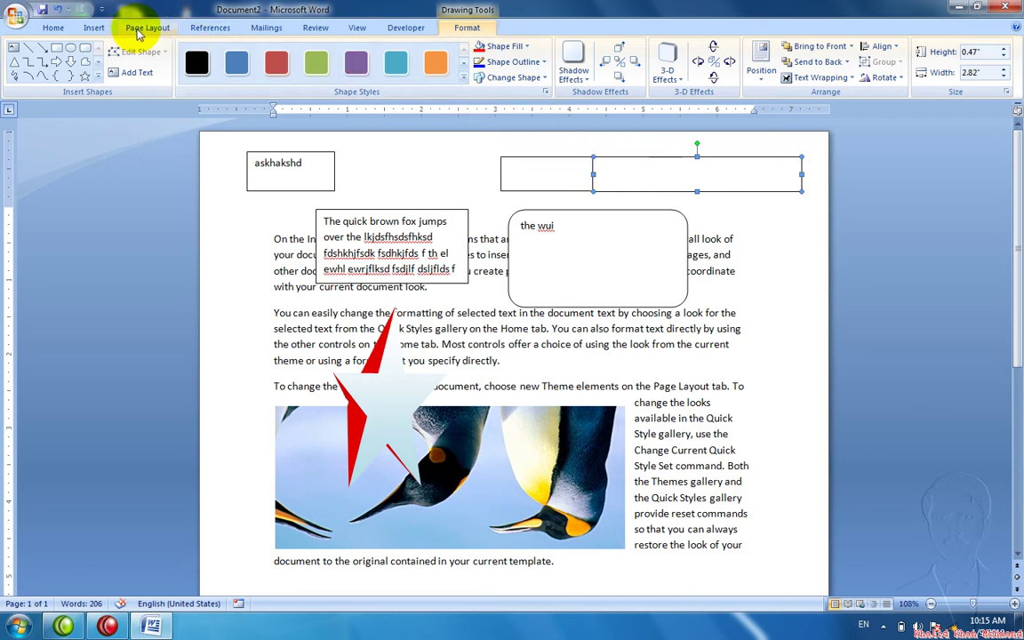
# Draw a No Symbol shape over the rectangle bar
pyautogui.click(99, 77)
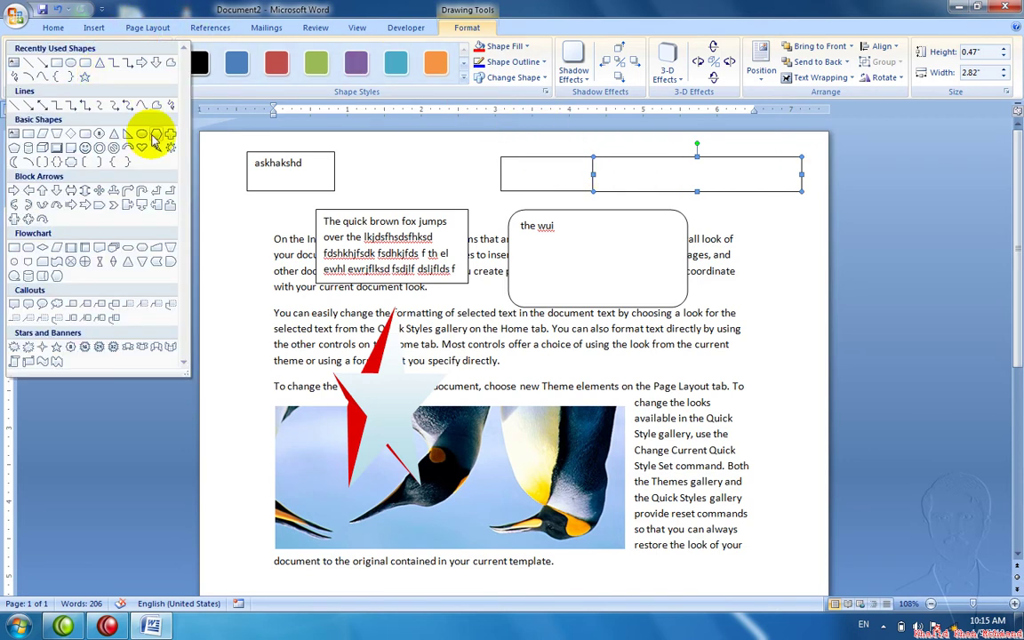
pyautogui.click(100, 148)
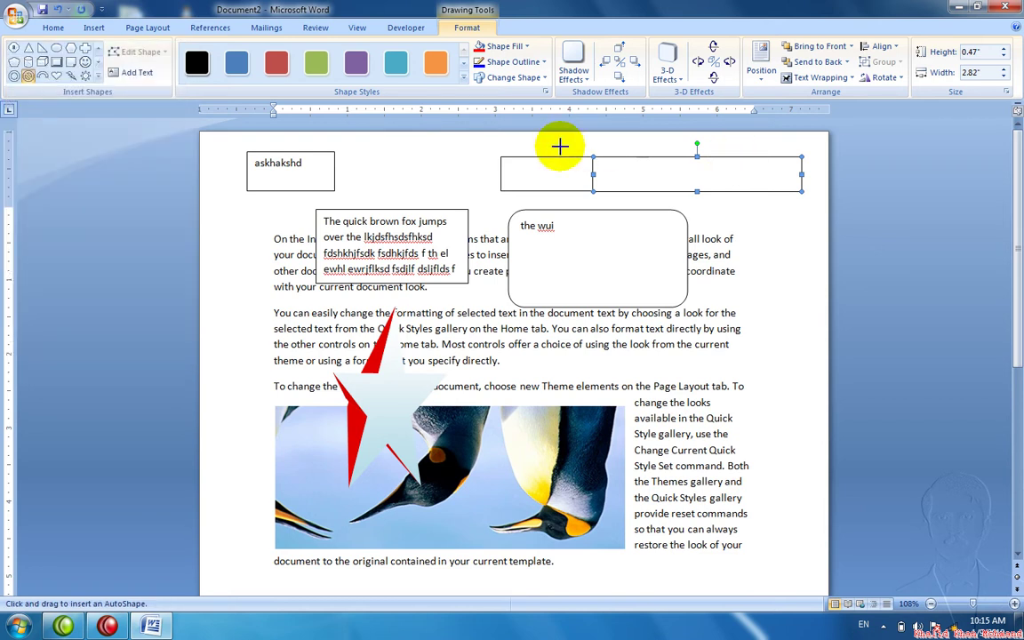
pyautogui.moveTo(560, 144); pyautogui.dragTo(639, 214)
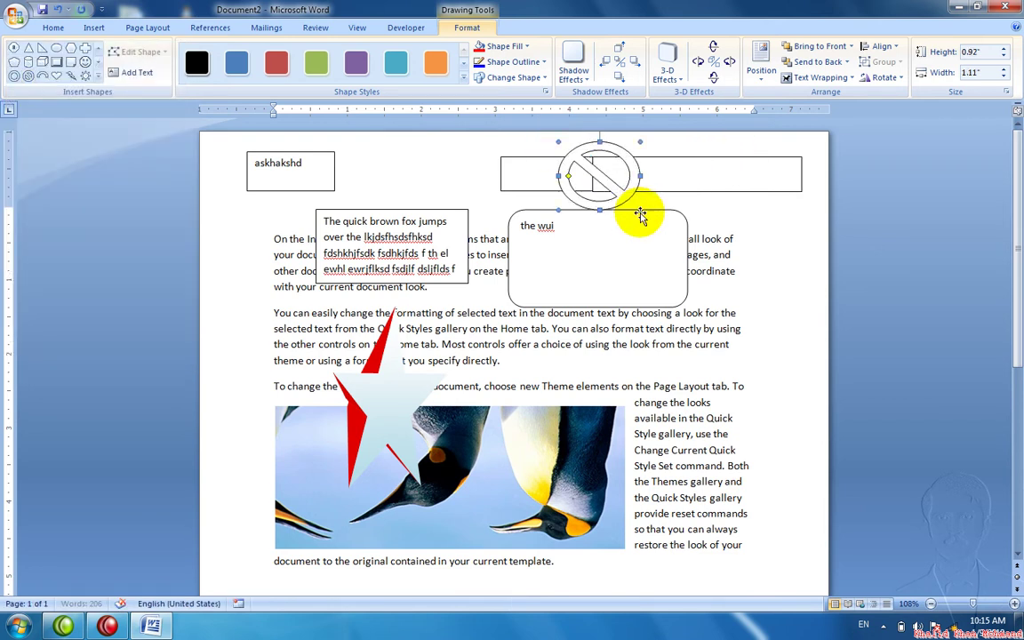
pyautogui.click(673, 322)
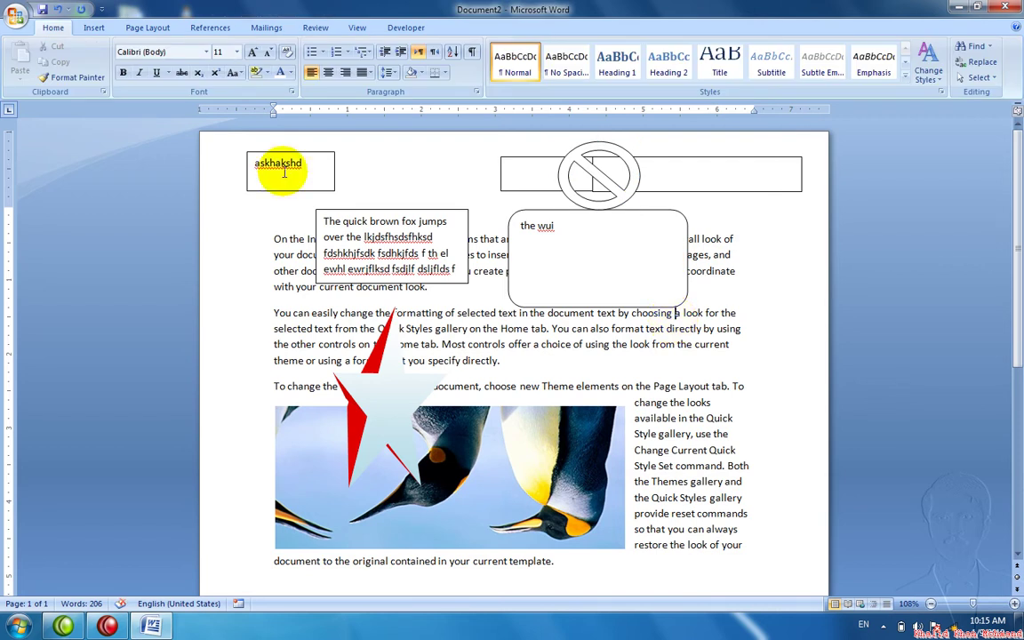
# Insert a Hierarchy > Organization Chart SmartArt graphic into Document2
pyautogui.click(105, 30)
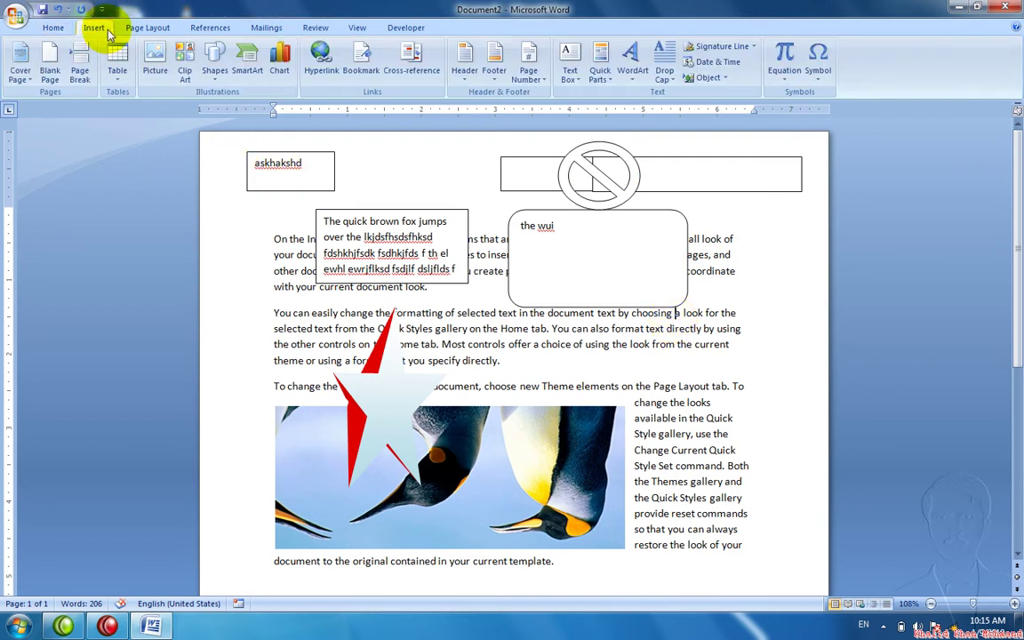
pyautogui.click(216, 75)
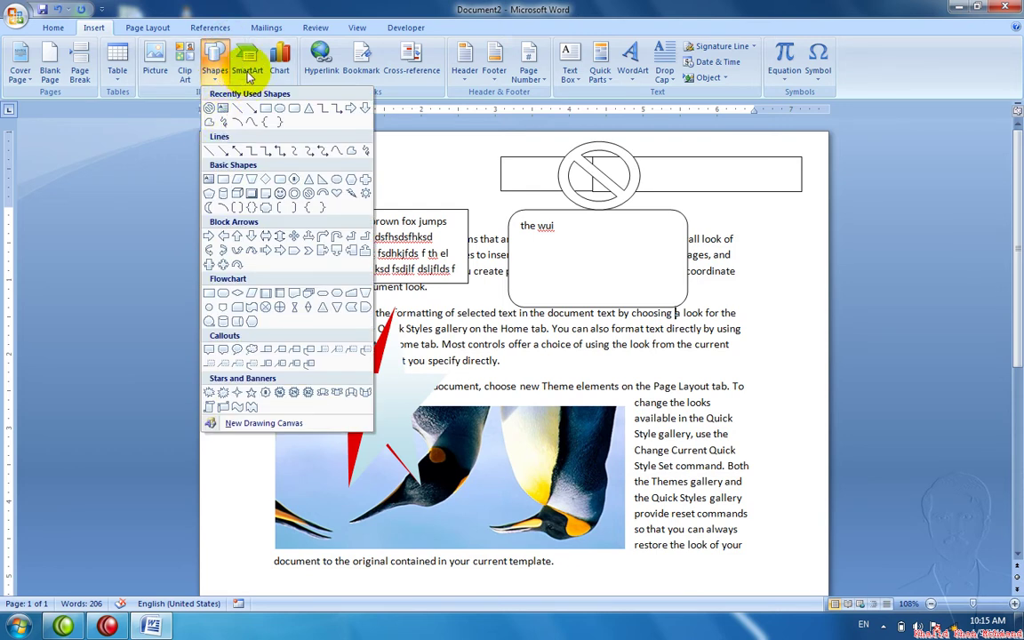
pyautogui.click(476, 329)
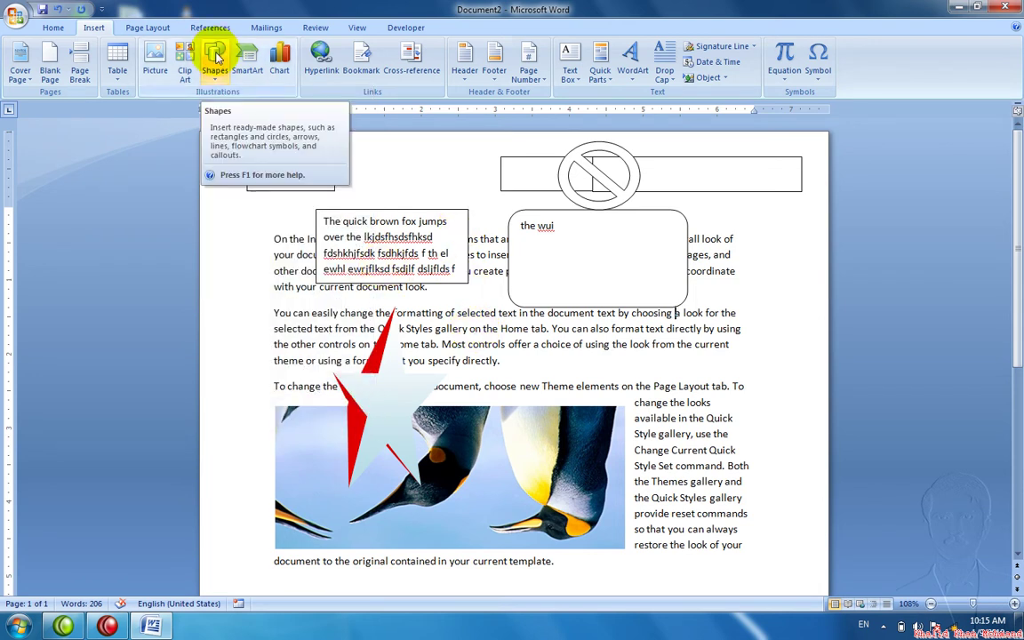
pyautogui.click(247, 71)
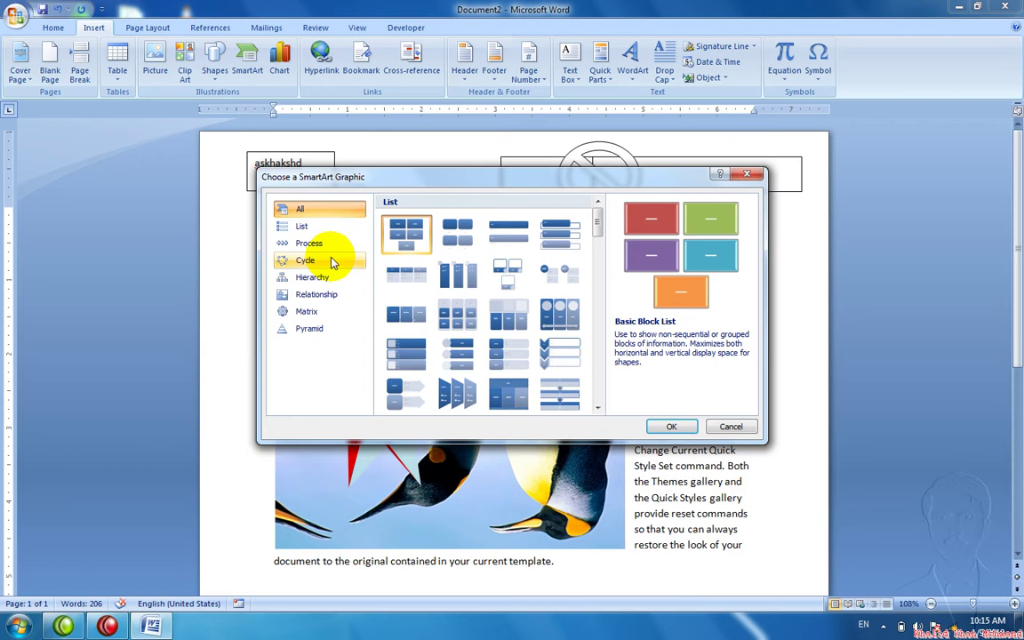
pyautogui.click(331, 260)
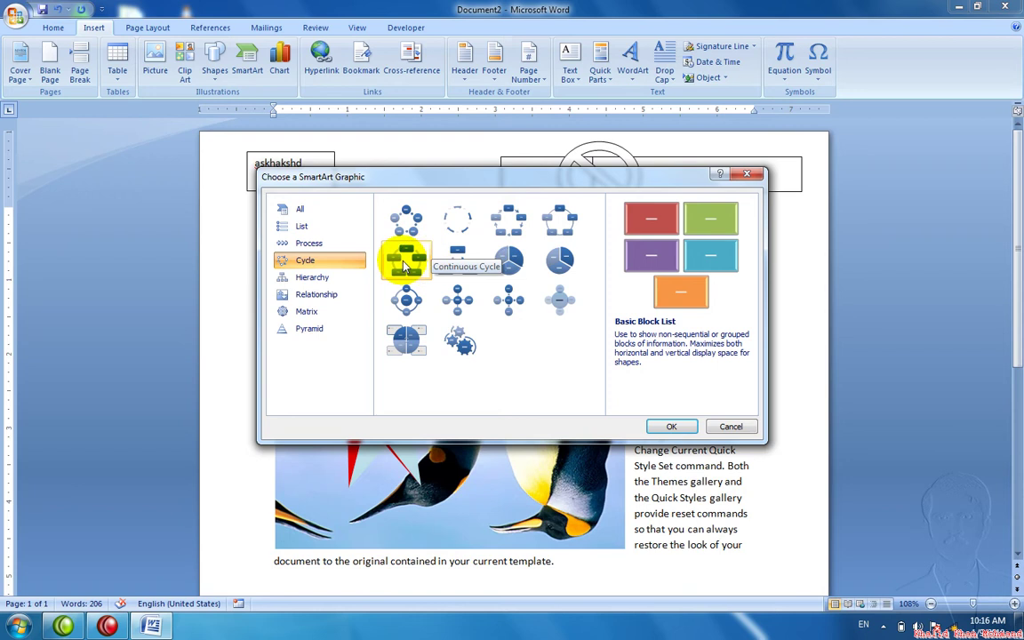
pyautogui.click(316, 280)
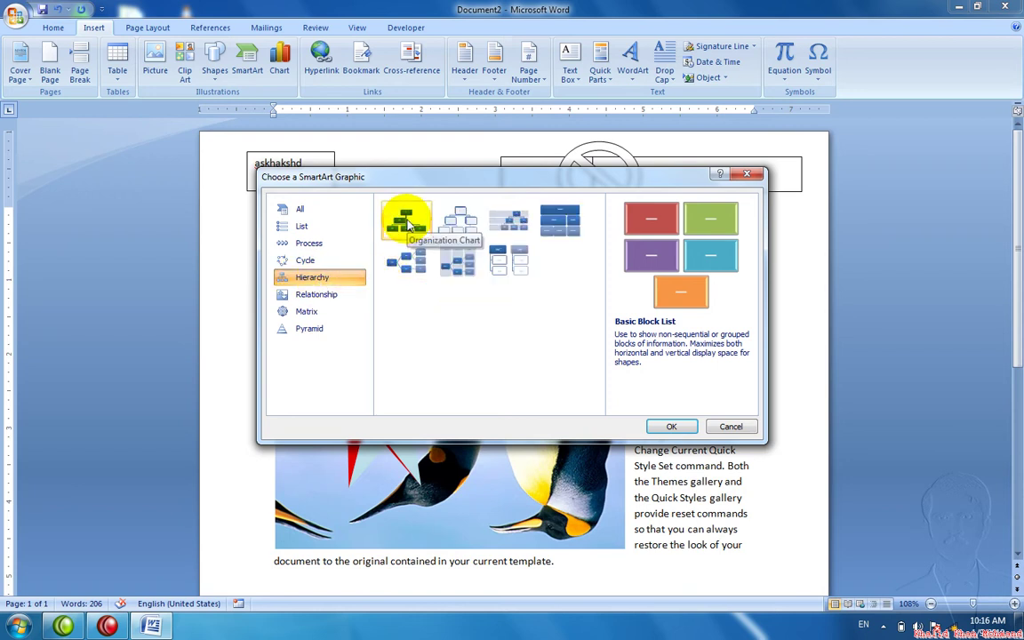
pyautogui.click(409, 223)
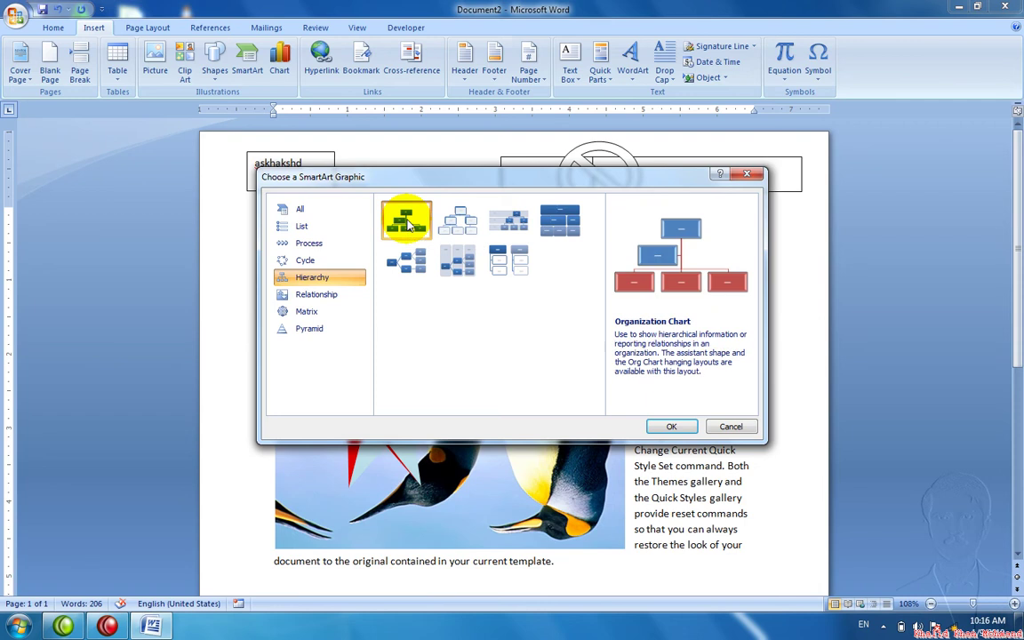
pyautogui.click(667, 426)
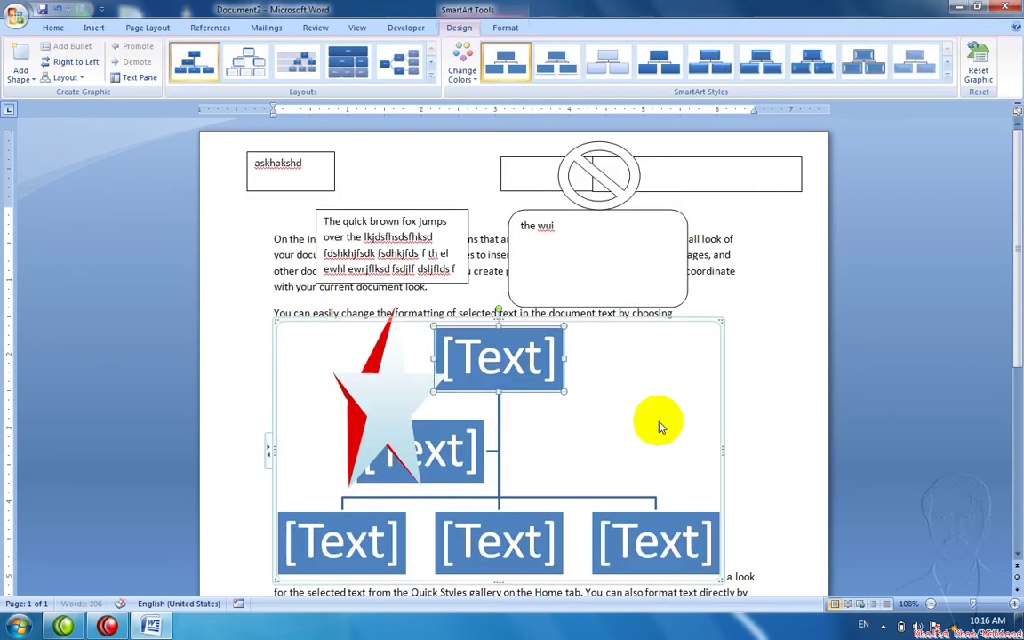
# Close Document2 without saving and start a new blank document
pyautogui.hotkey('ctrl', 'w')
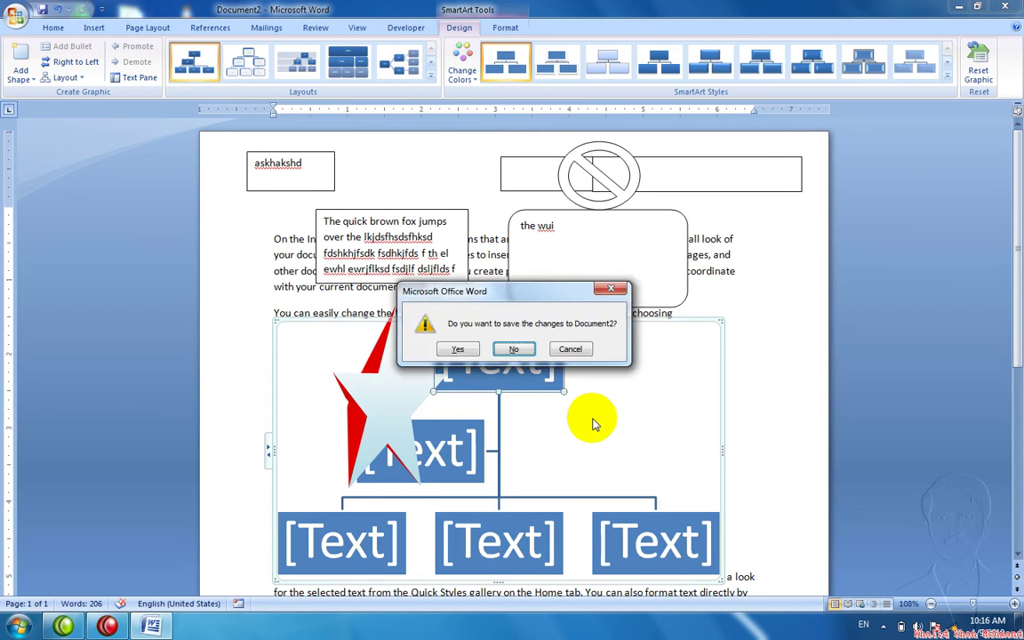
pyautogui.press('n')
pyautogui.hotkey('ctrl', 'n')
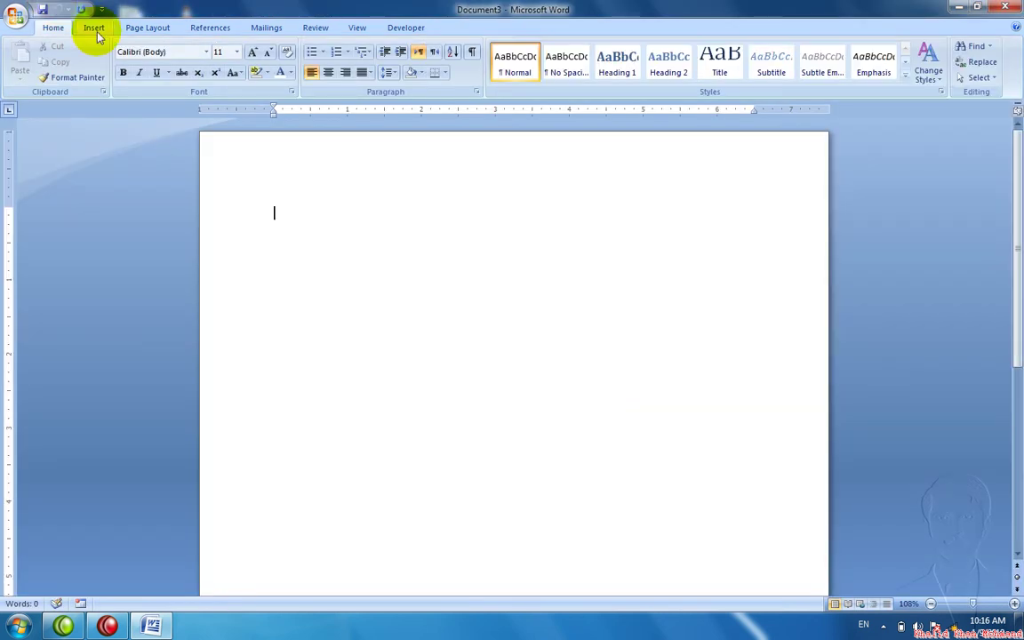
# Insert a Hierarchy > Organization Chart SmartArt into the new Document3
pyautogui.click(94, 27)
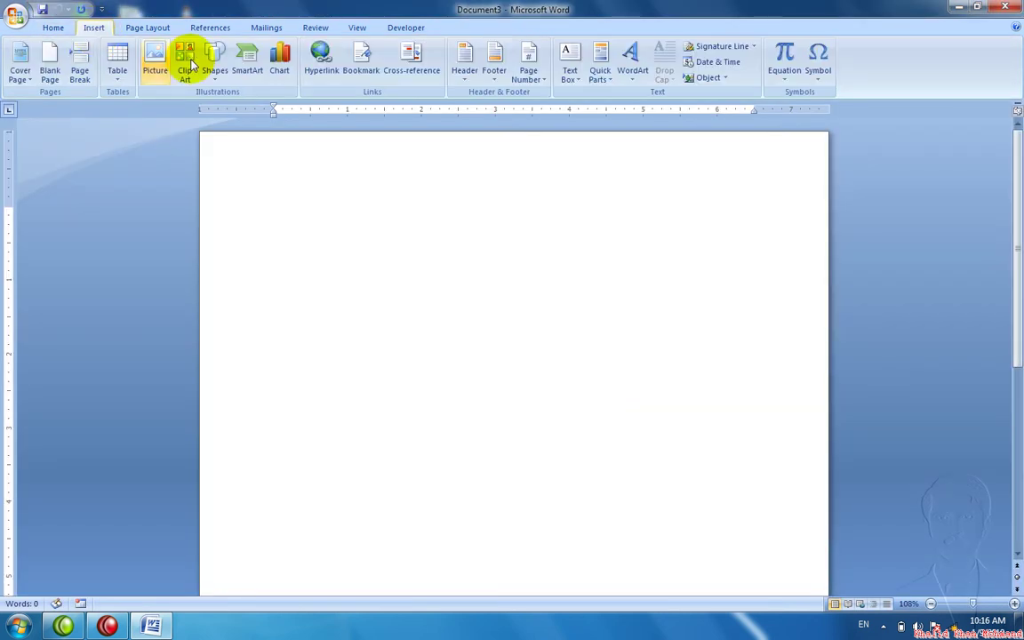
pyautogui.click(245, 64)
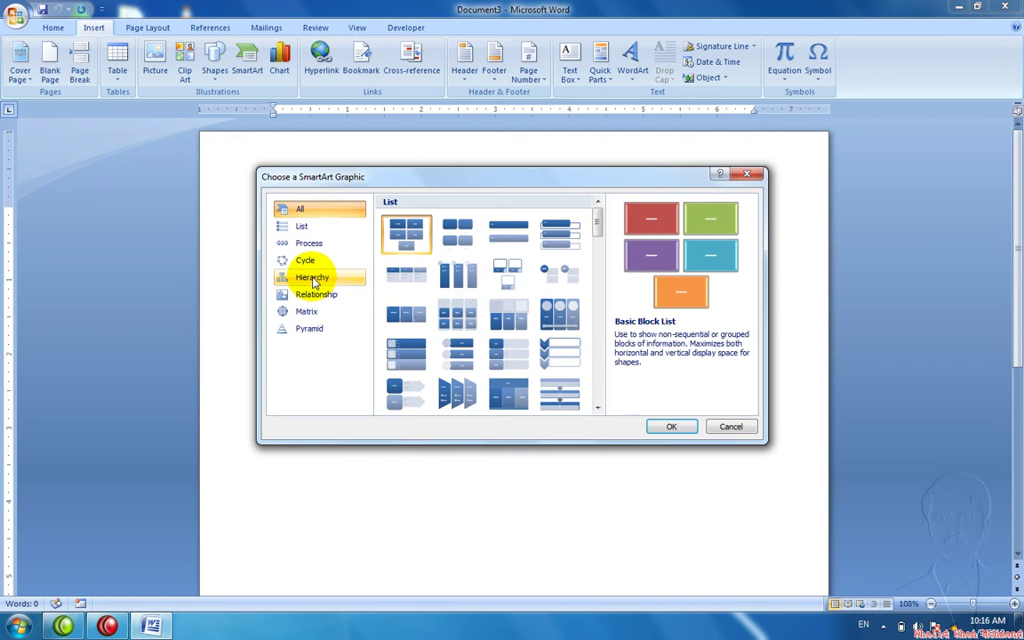
pyautogui.click(313, 279)
pyautogui.click(391, 238)
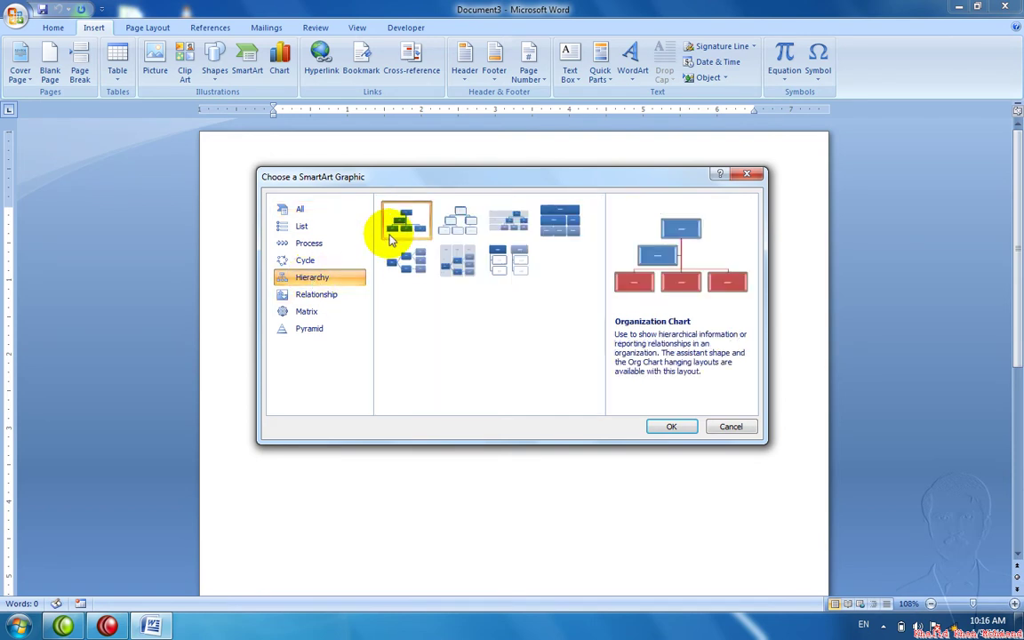
pyautogui.click(673, 428)
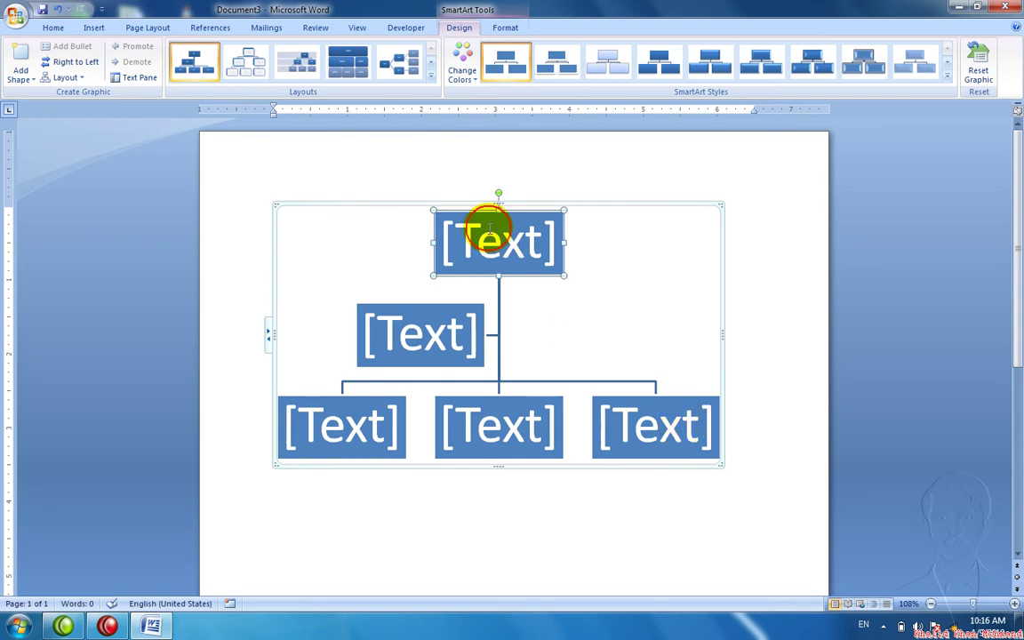
# Type Ali into the org chart's top box
pyautogui.click(490, 229)
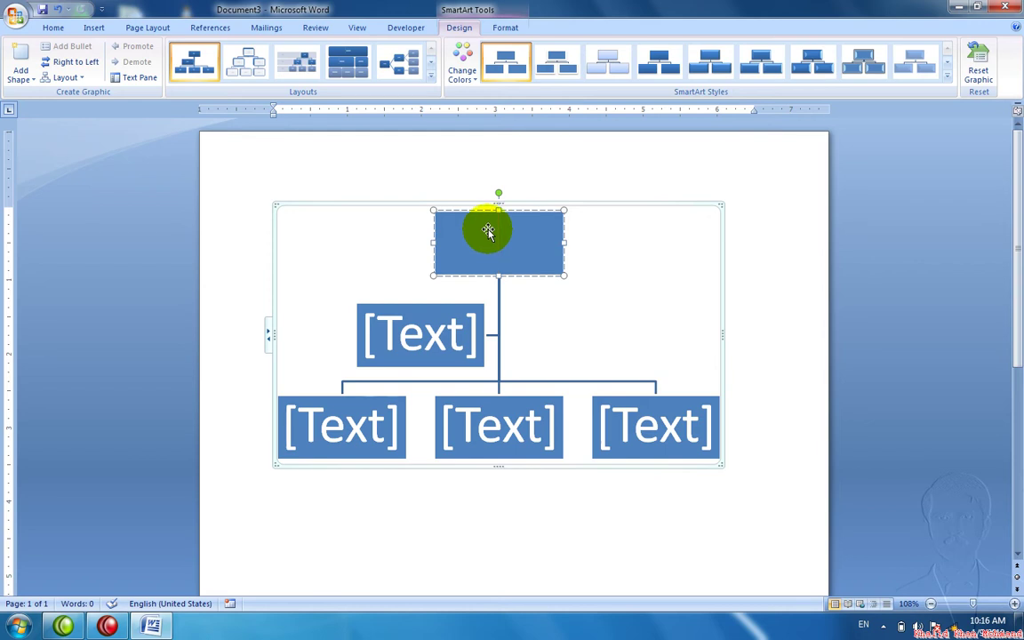
pyautogui.click(496, 251)
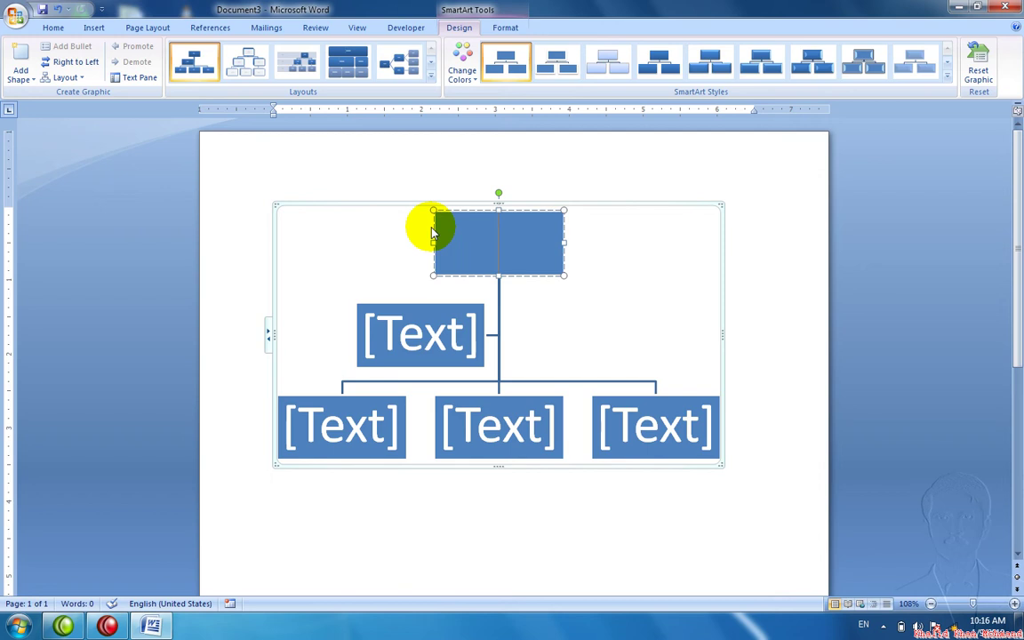
pyautogui.write('a')
pyautogui.write('s')
pyautogui.press('BackSpace')
pyautogui.press('BackSpace')
pyautogui.write('1')
pyautogui.write('st Class')
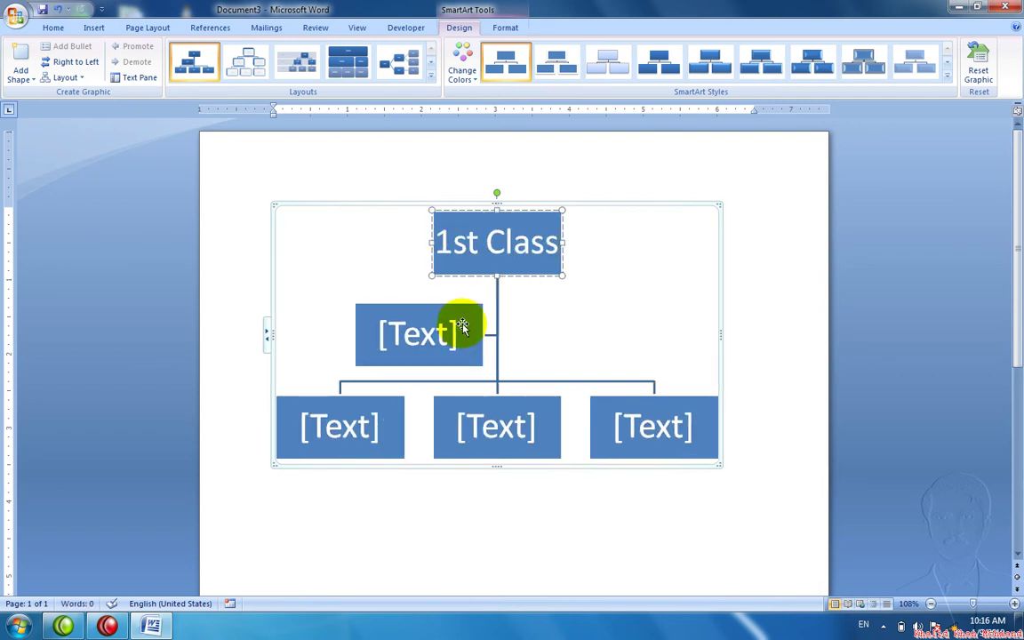
pyautogui.press('BackSpace')
pyautogui.press('BackSpace')
pyautogui.press('BackSpace')
pyautogui.press('BackSpace')
pyautogui.press('BackSpace')
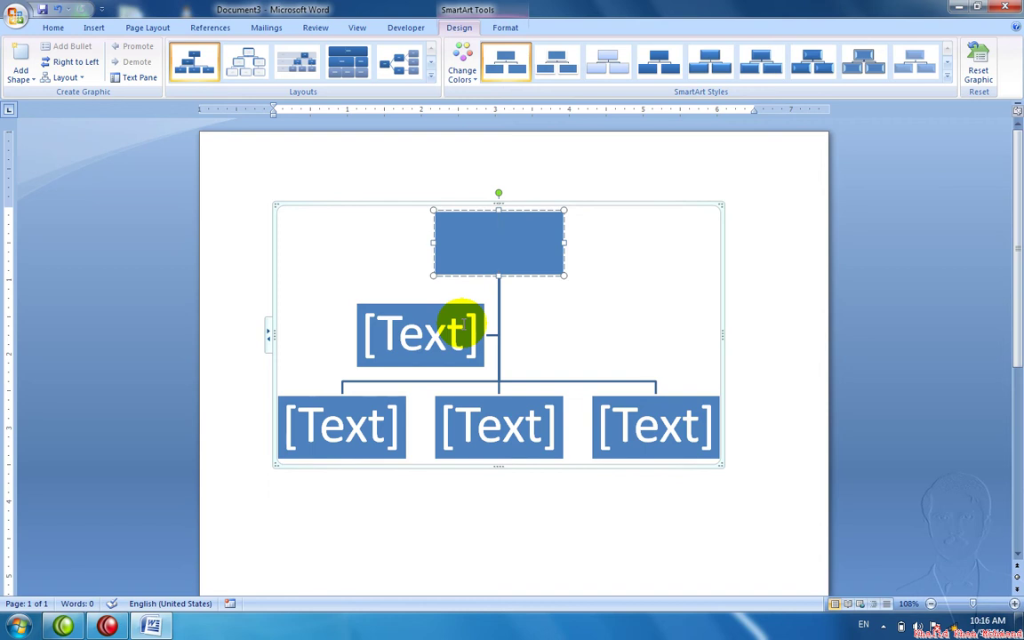
pyautogui.write('Ali')
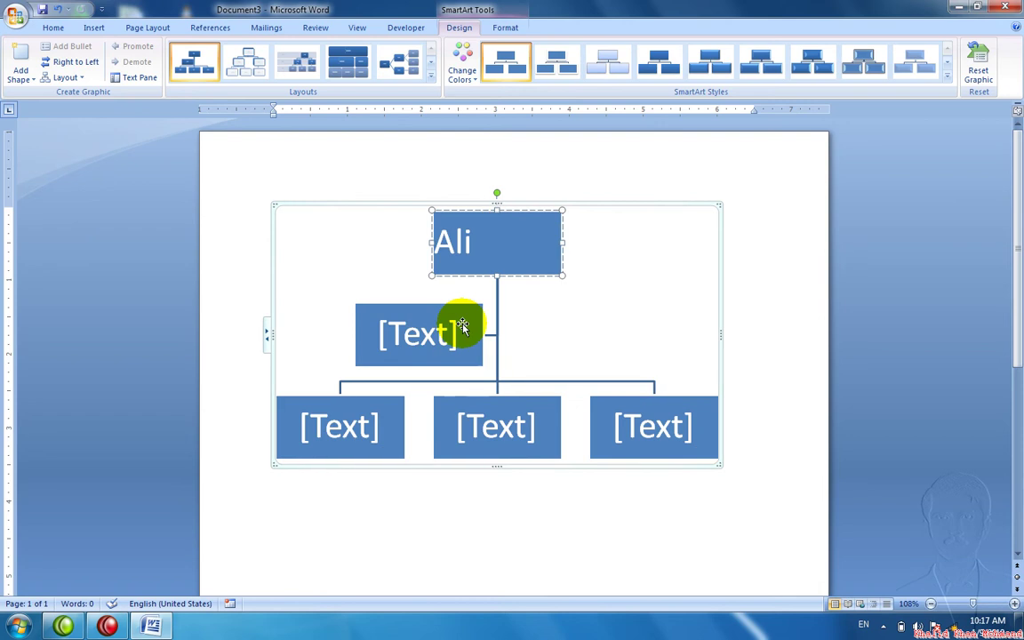
# Name the assistant box Asad and the bottom-row boxes Jan, khan and wali
pyautogui.click(438, 334)
pyautogui.write('As')
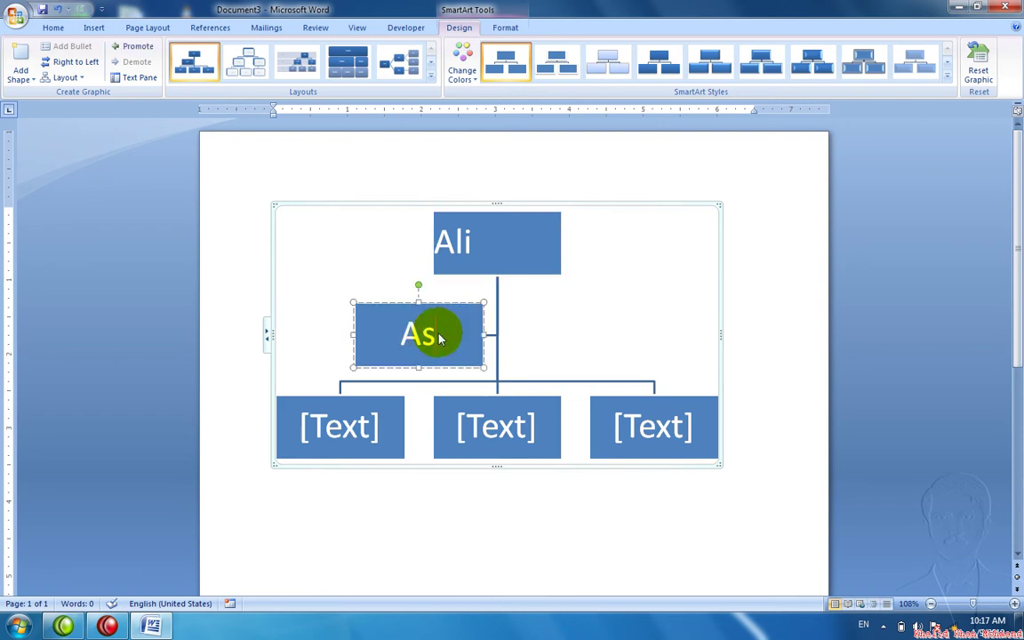
pyautogui.write('ad')
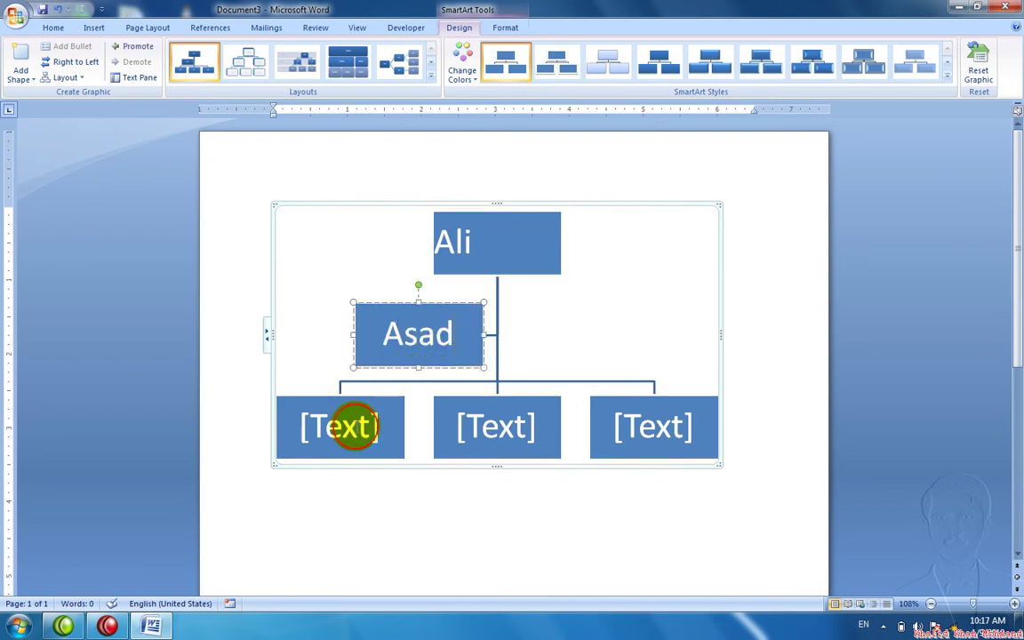
pyautogui.click(355, 426)
pyautogui.write('Jan')
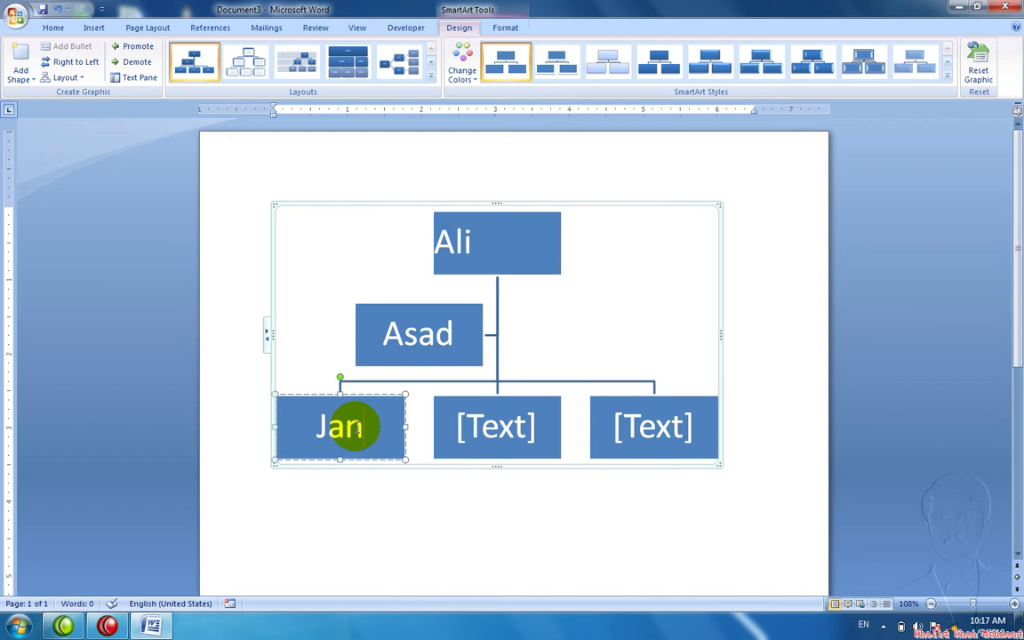
pyautogui.click(481, 444)
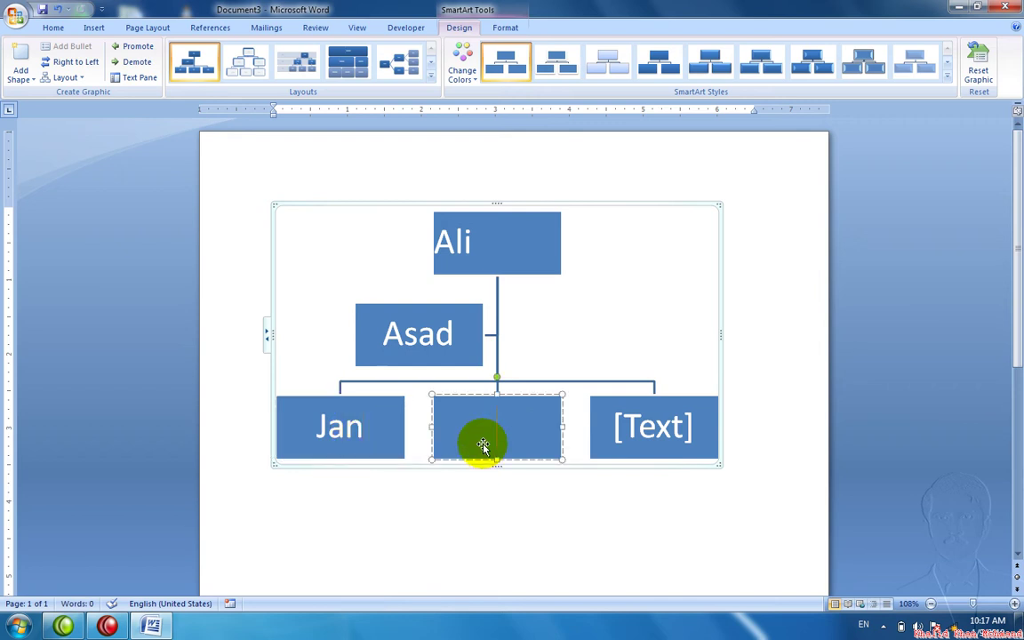
pyautogui.write('khan')
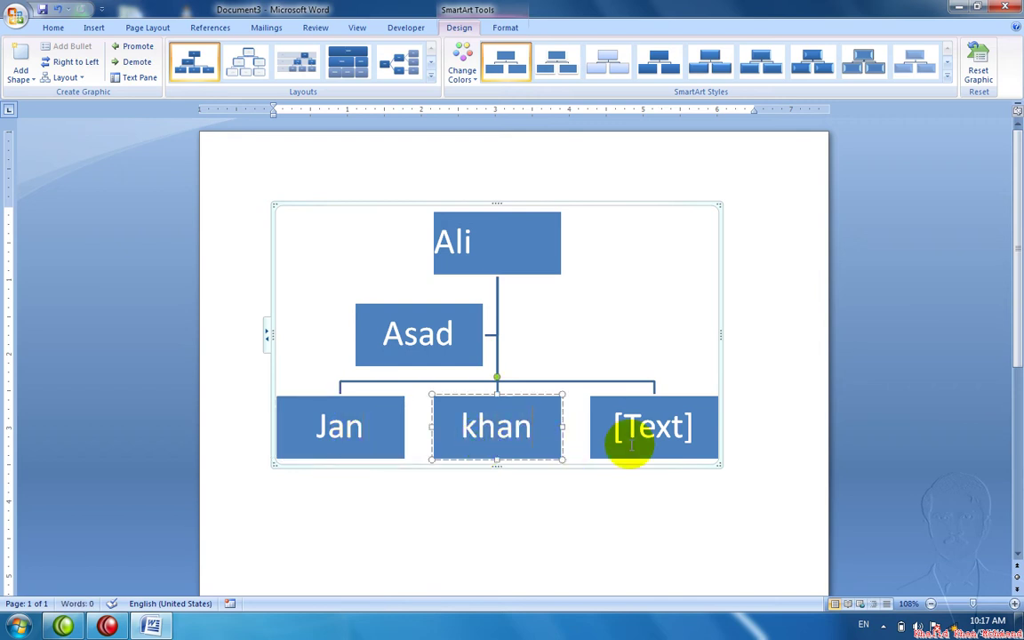
pyautogui.click(630, 441)
pyautogui.write('wali')
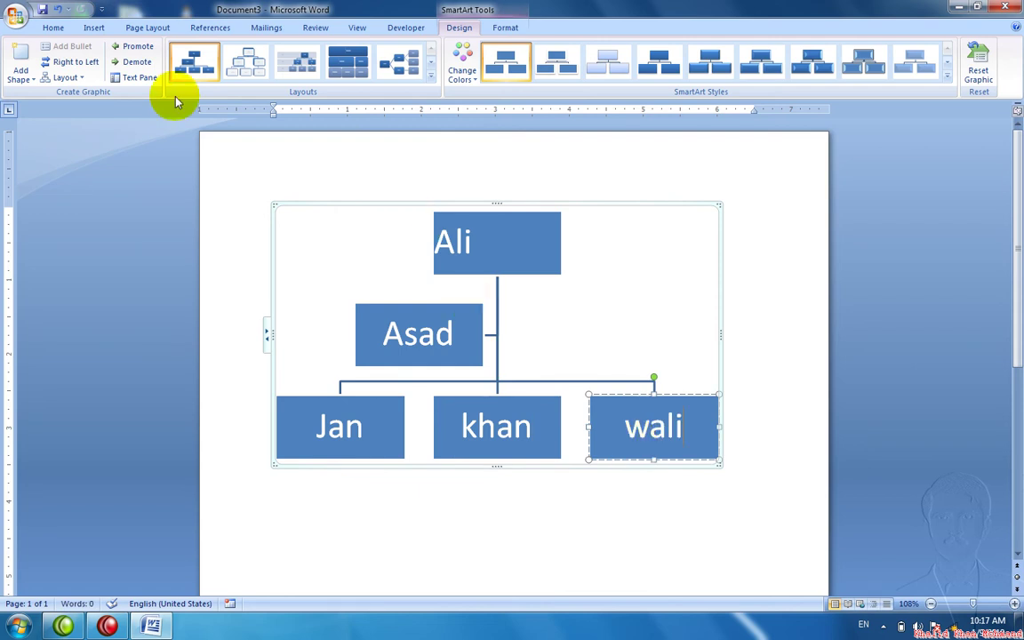
# Add a Kamal box after wali, undoing a trial shape added above it
pyautogui.click(36, 81)
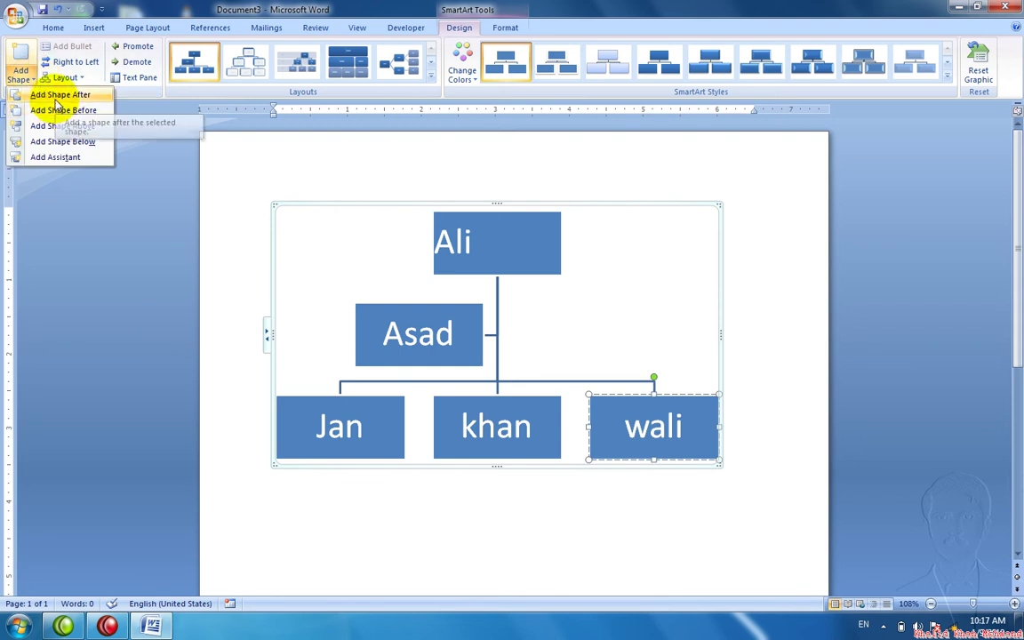
pyautogui.click(55, 98)
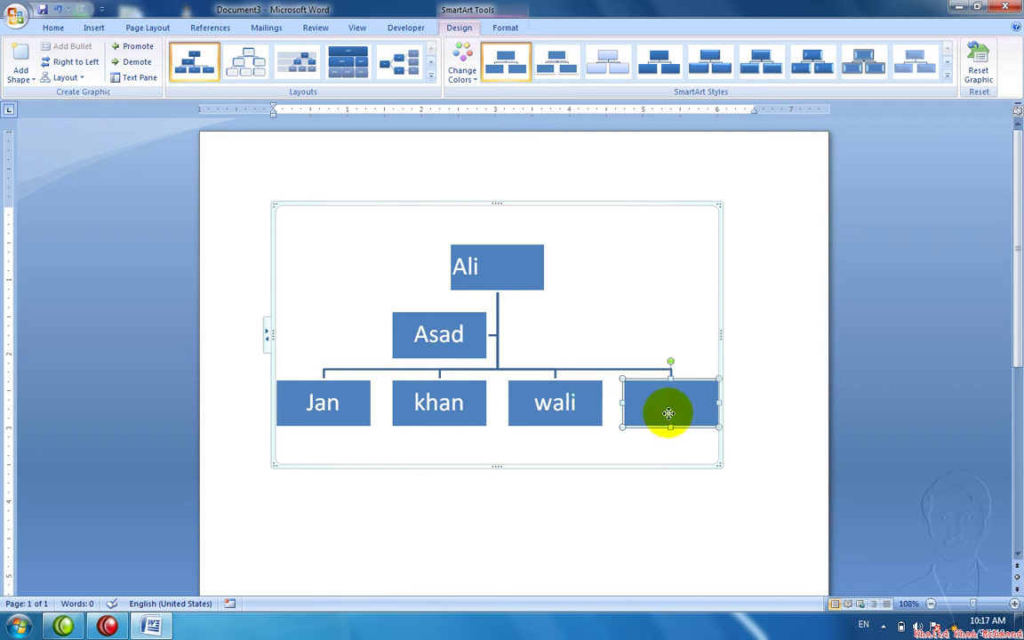
pyautogui.write('Kamal')
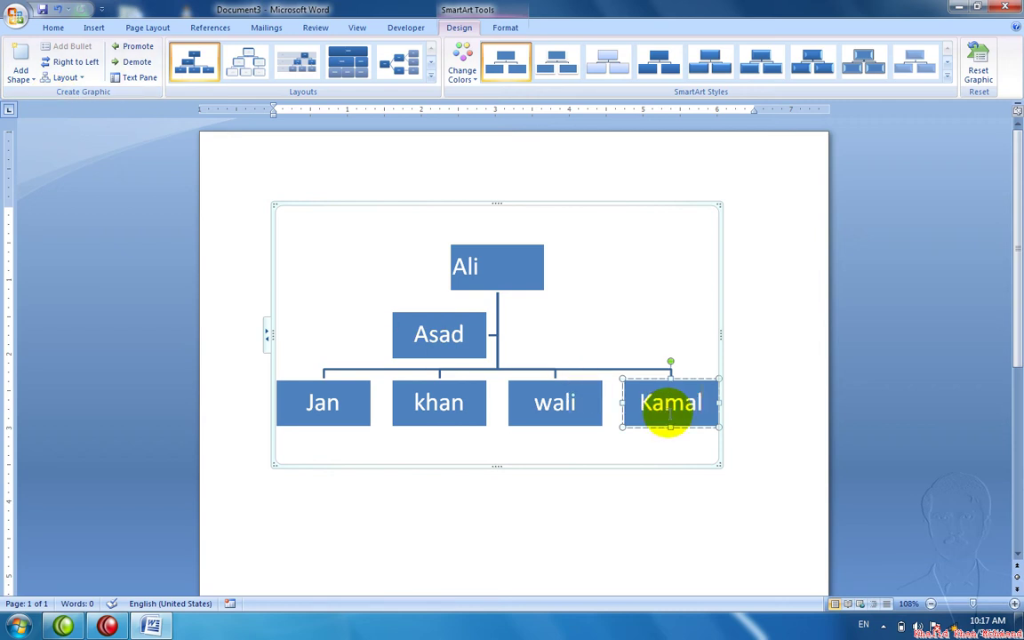
pyautogui.click(32, 79)
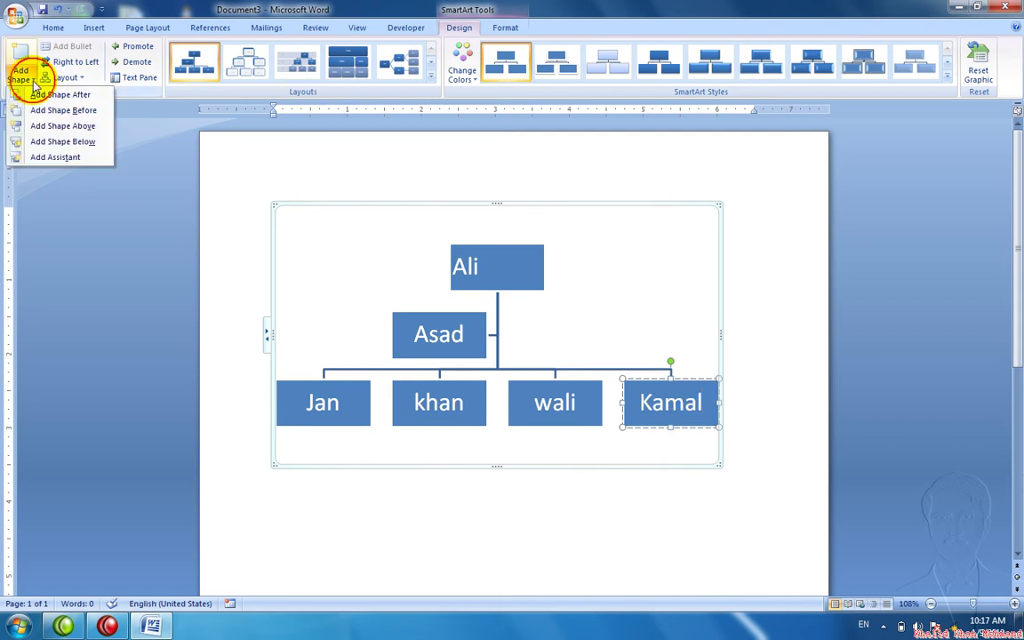
pyautogui.click(42, 127)
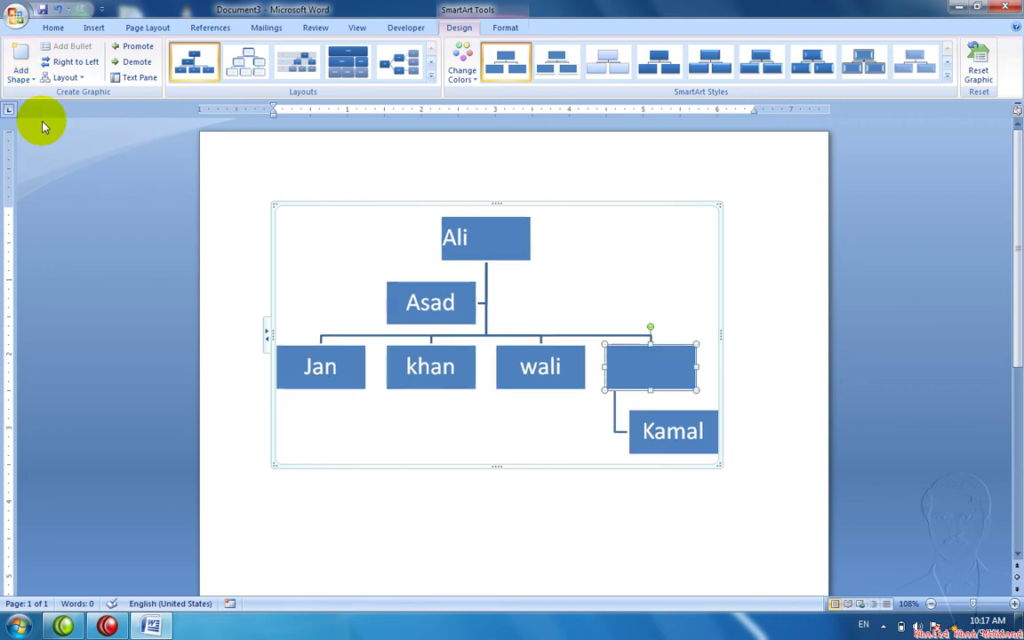
pyautogui.hotkey('ctrl', 'z')
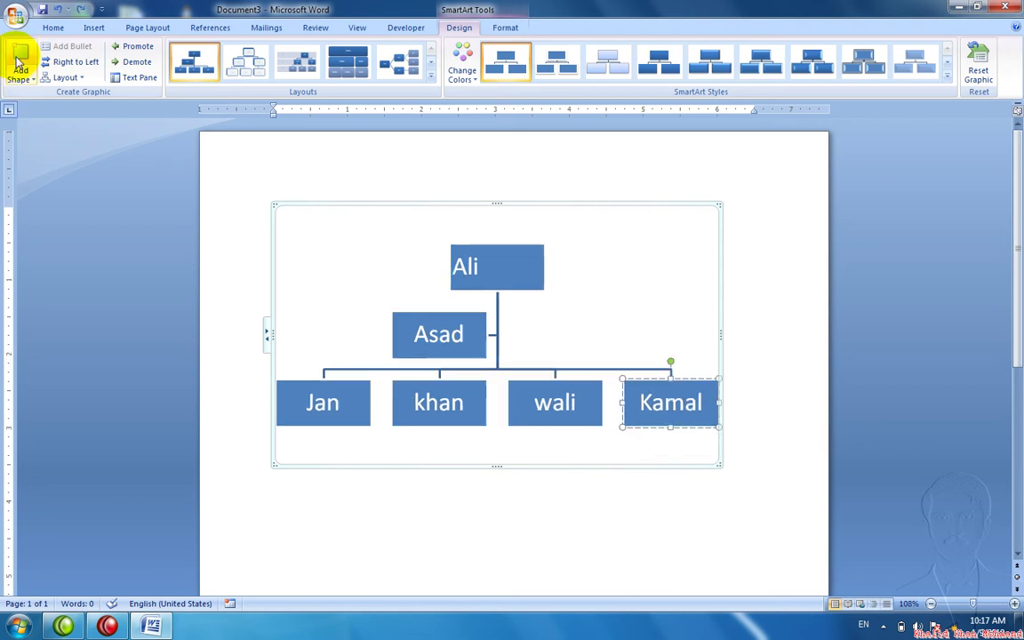
# Add a new box reading Hammad directly below Kamal
pyautogui.click(19, 73)
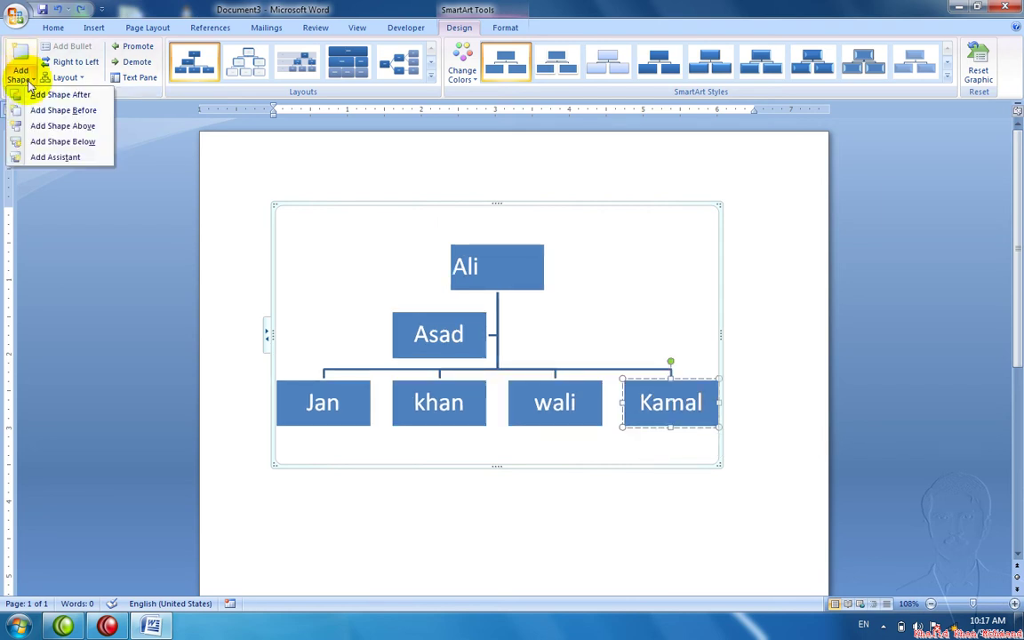
pyautogui.click(64, 142)
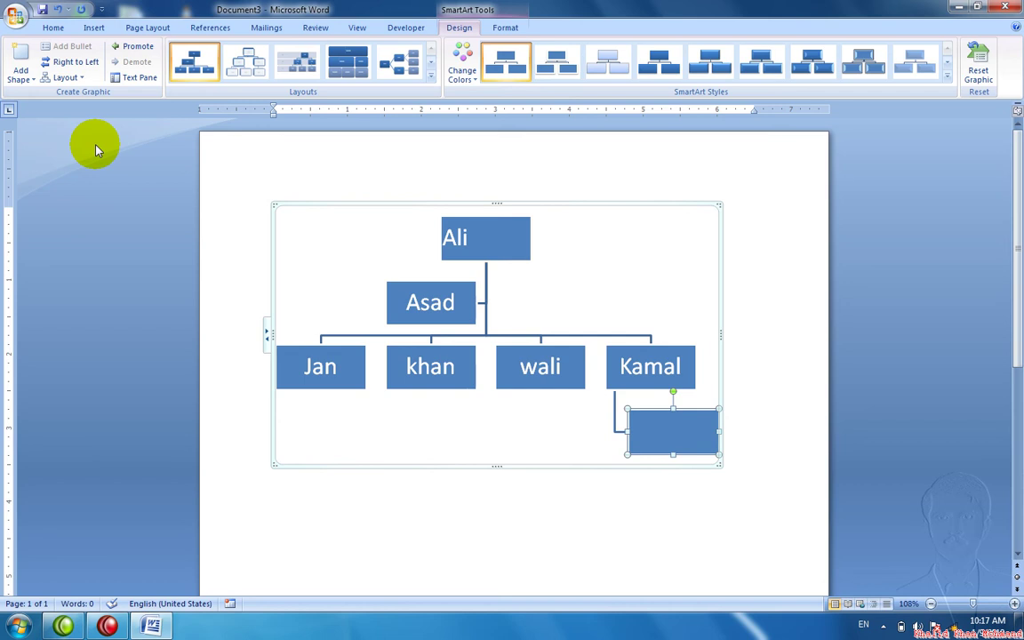
pyautogui.write('Hammad')
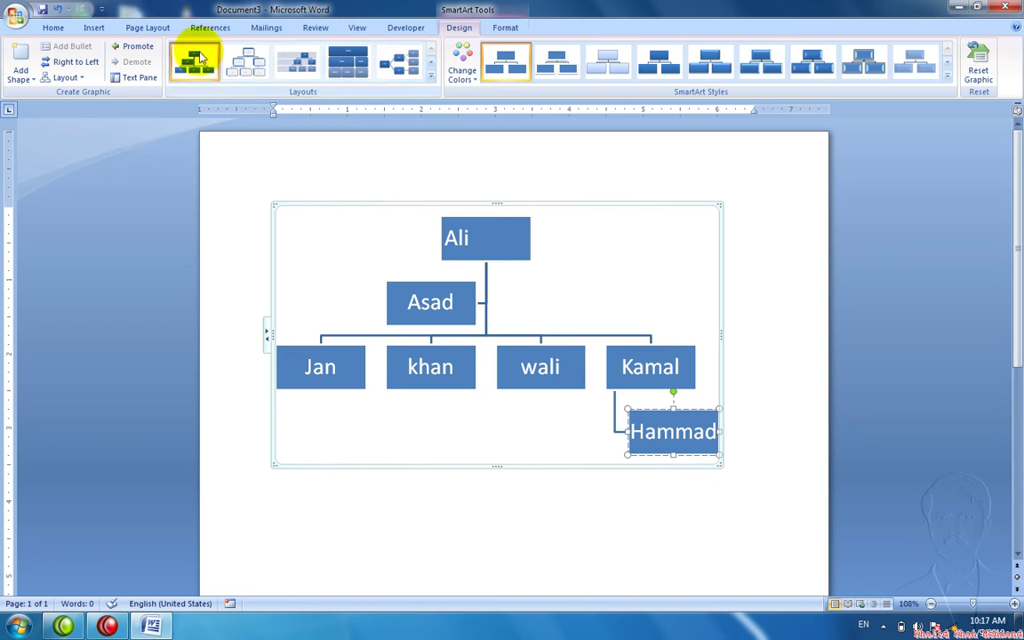
pyautogui.click(87, 63)
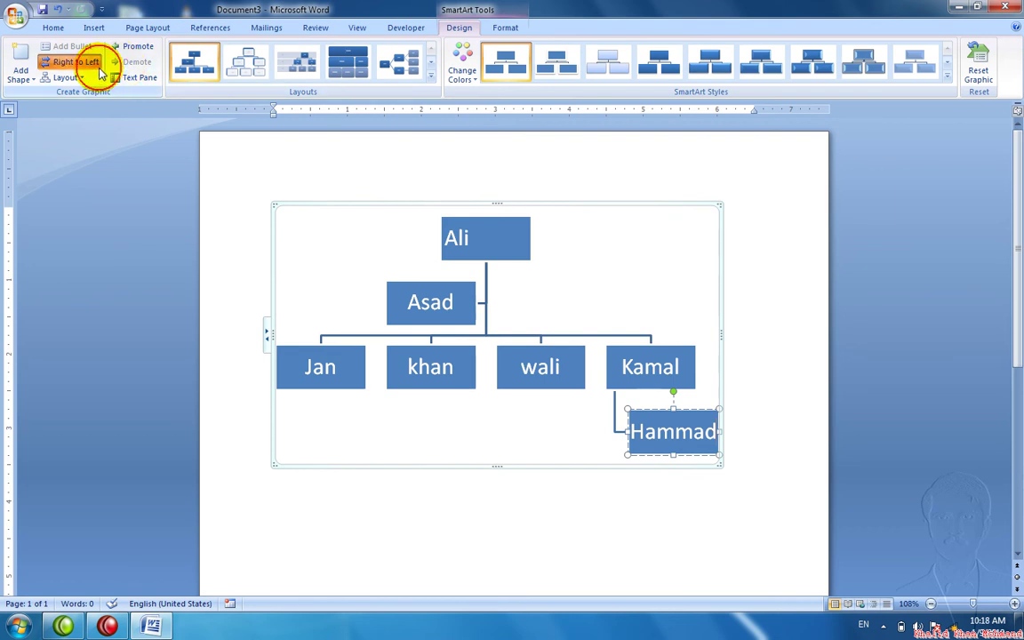
pyautogui.click(89, 62)
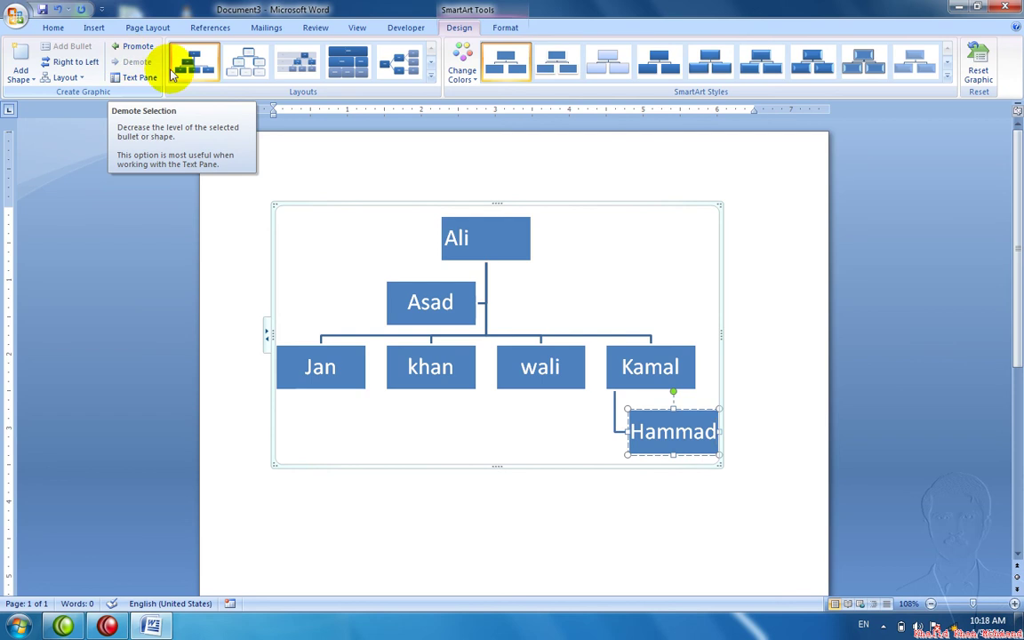
pyautogui.click(430, 80)
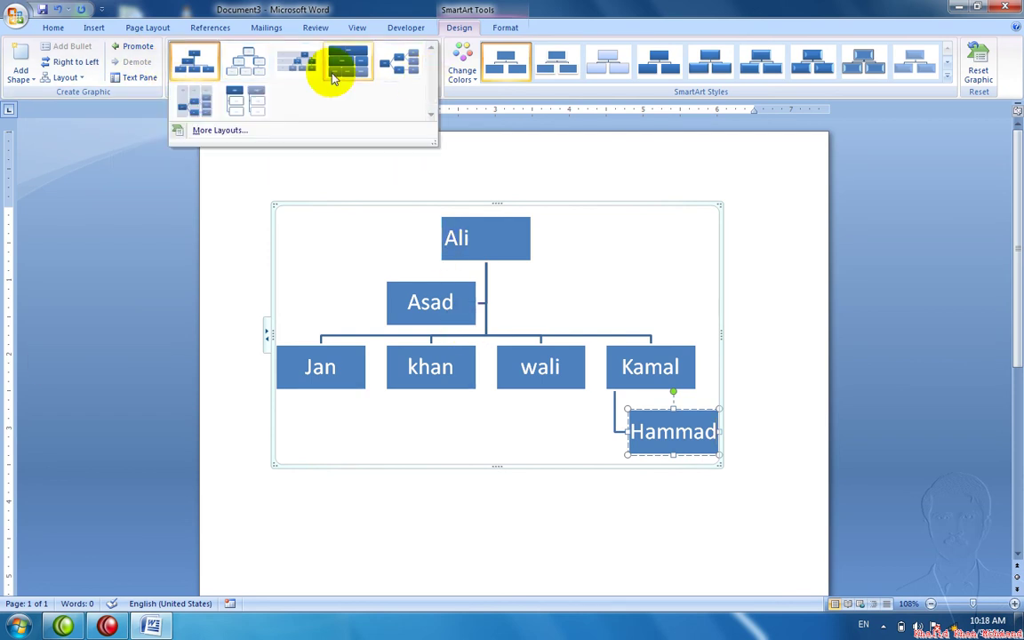
pyautogui.click(469, 86)
pyautogui.click(469, 85)
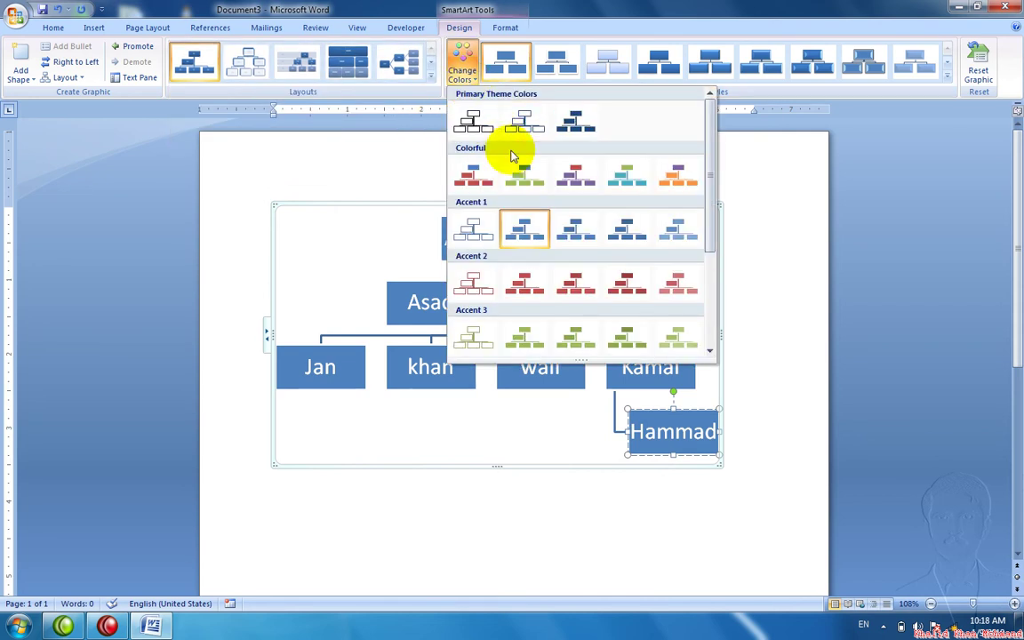
pyautogui.click(488, 183)
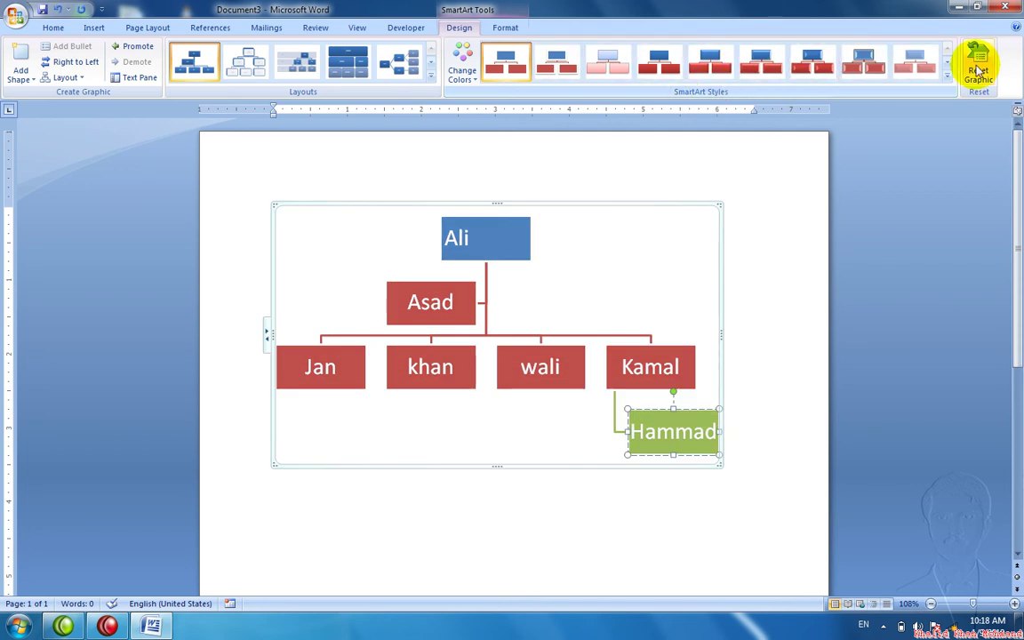
pyautogui.click(947, 77)
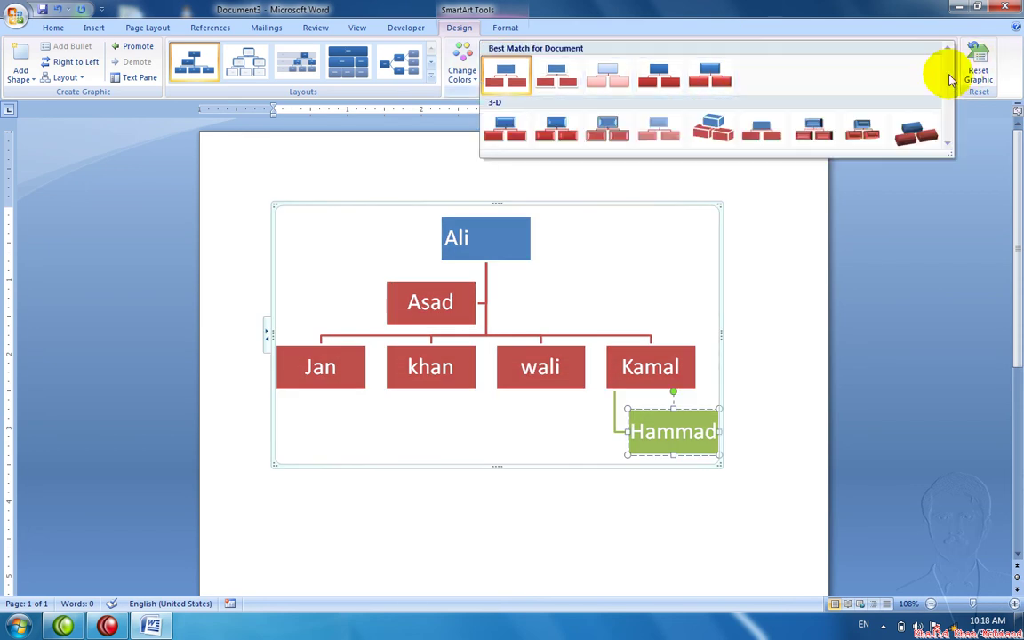
pyautogui.click(816, 130)
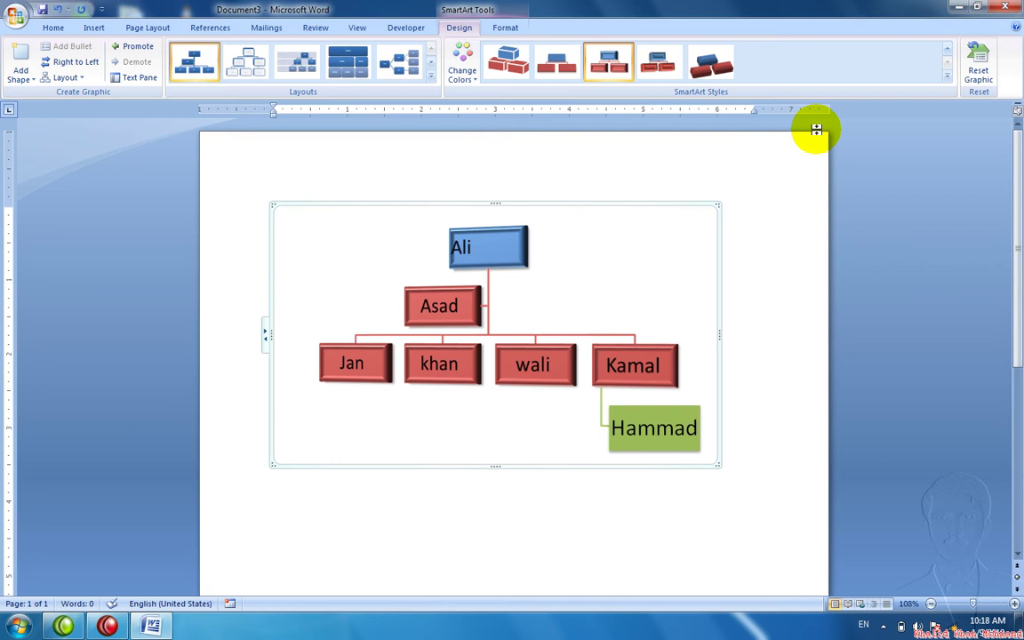
pyautogui.click(975, 71)
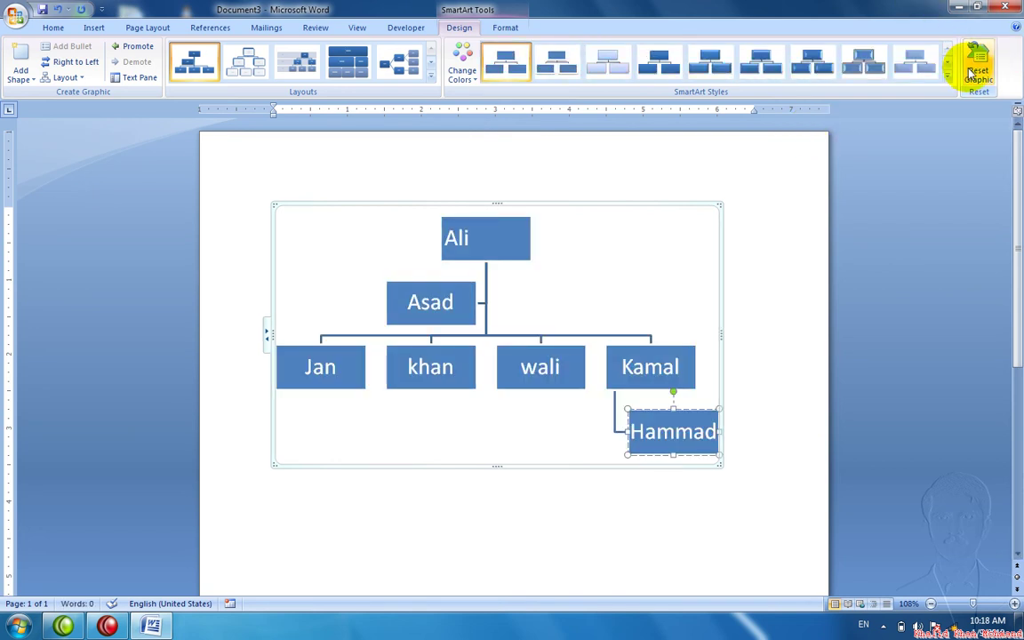
# Insert a Clustered Column chart into Document3
pyautogui.click(101, 28)
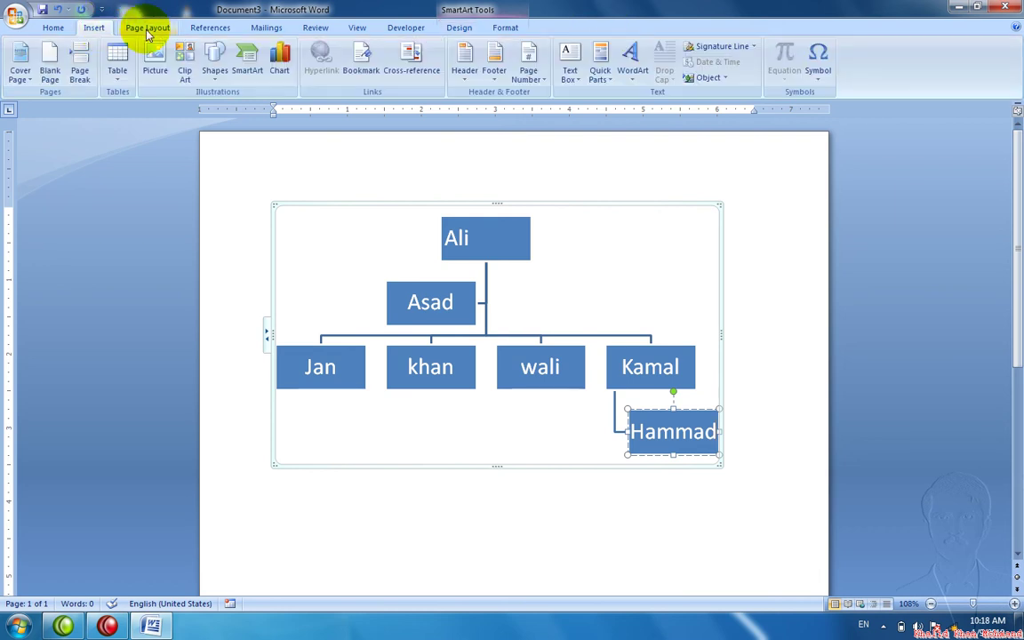
pyautogui.click(275, 81)
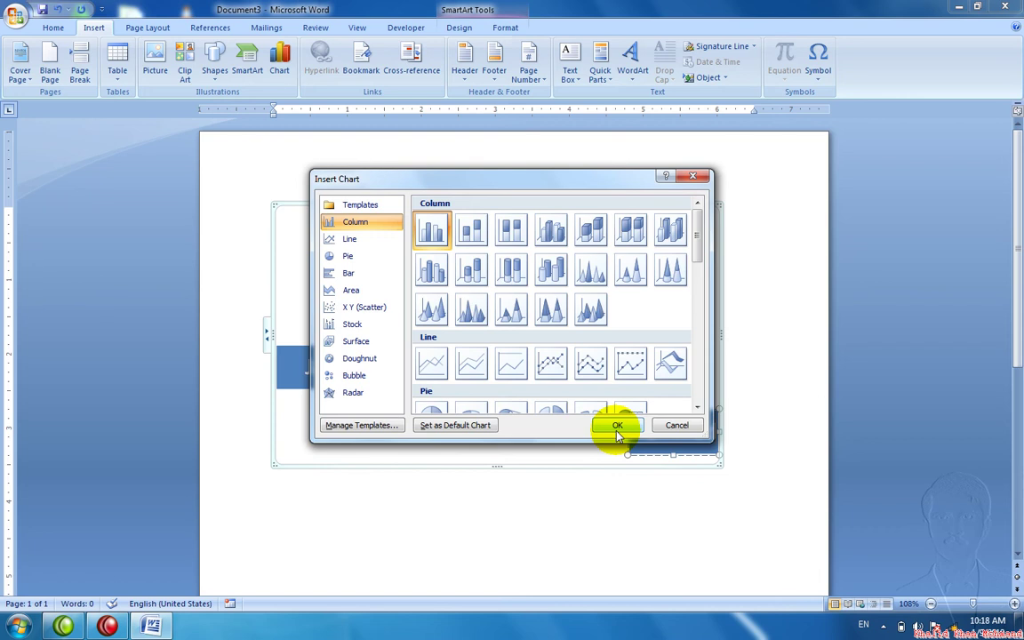
pyautogui.click(617, 427)
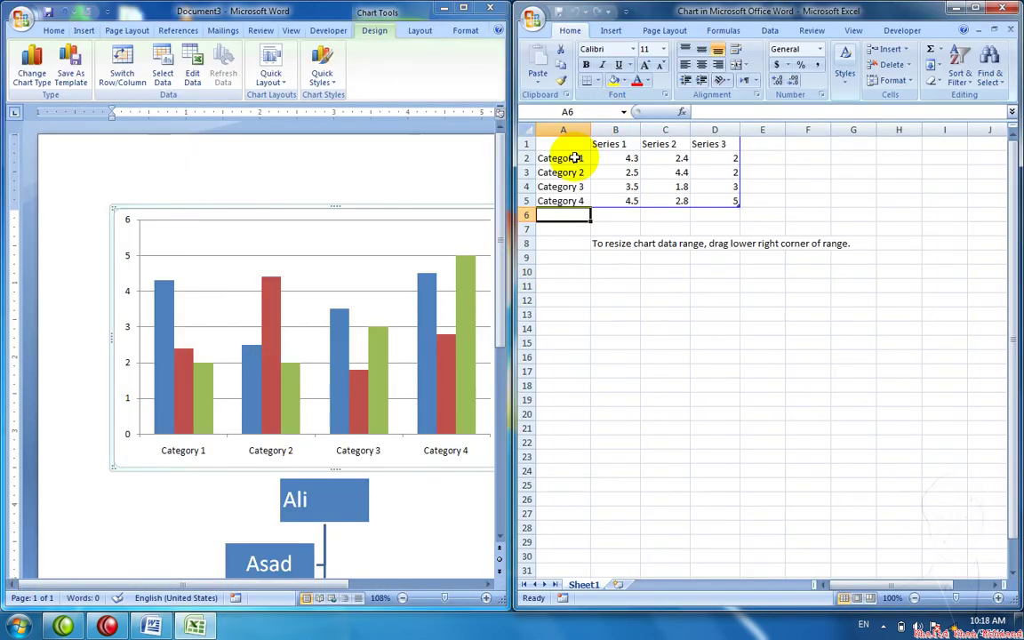
# Rename the four categories in A2:A5 to Afrdi, Asif, Wesal and Kamal
pyautogui.click(598, 146)
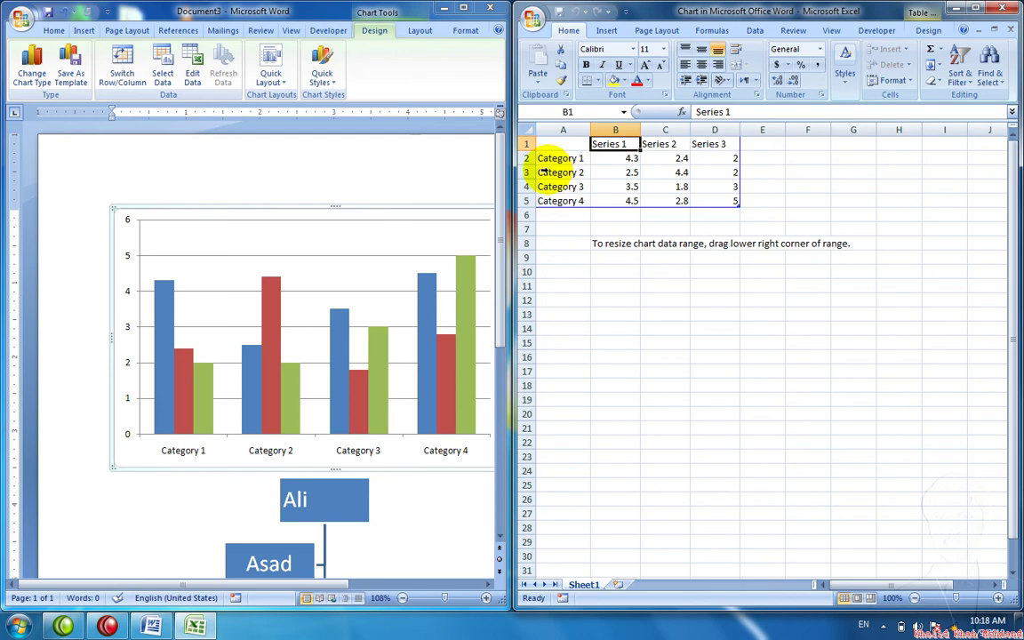
pyautogui.click(548, 169)
pyautogui.click(551, 164)
pyautogui.write('Af')
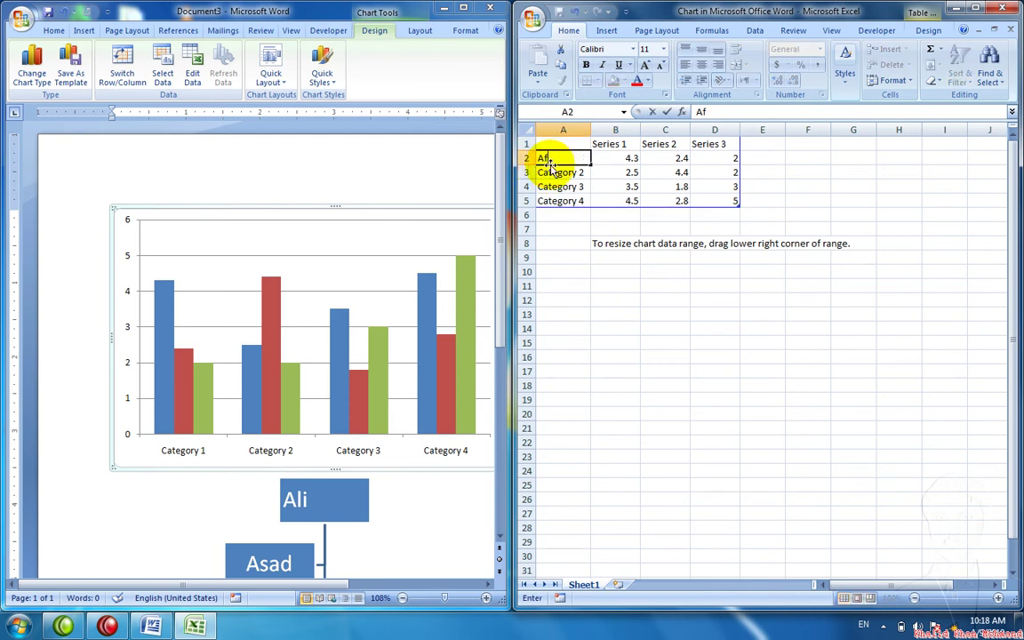
pyautogui.write('rdi')
pyautogui.press('Return')
pyautogui.write('A')
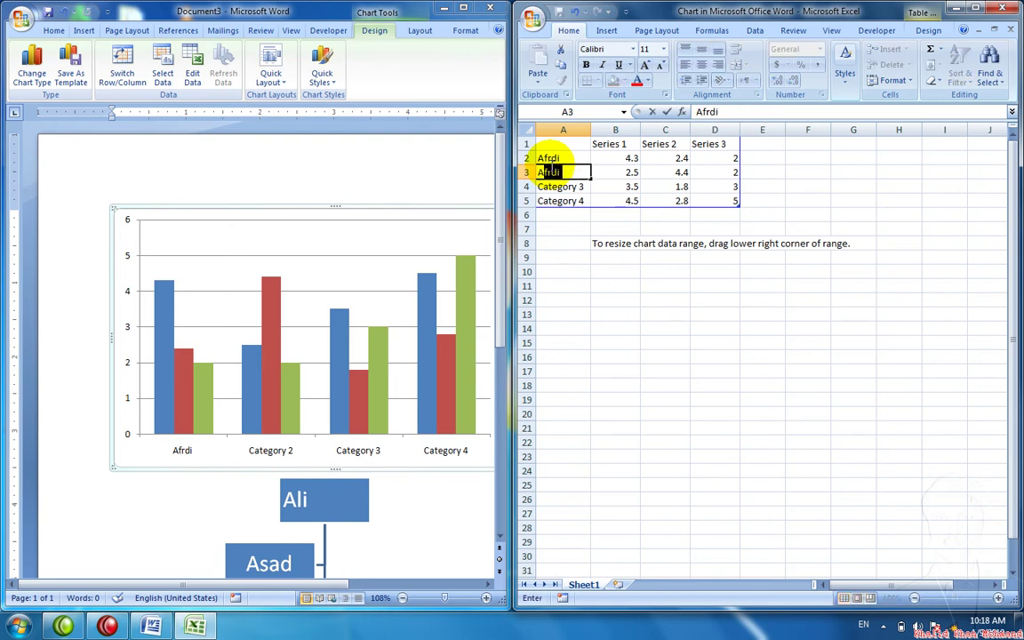
pyautogui.write('sid')
pyautogui.press('BackSpace')
pyautogui.write('f')
pyautogui.press('Return')
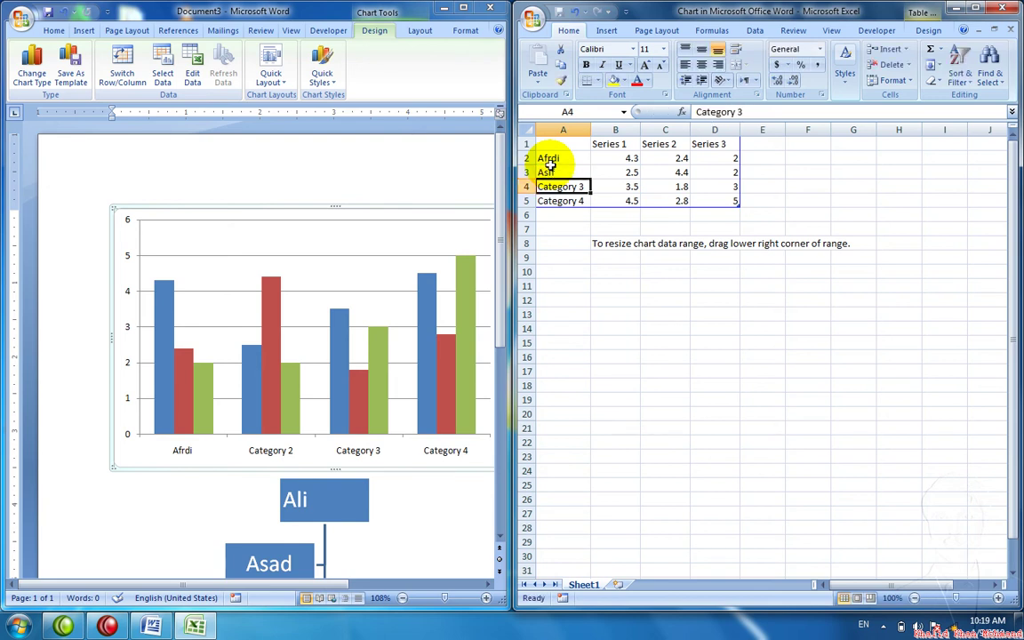
pyautogui.write('We')
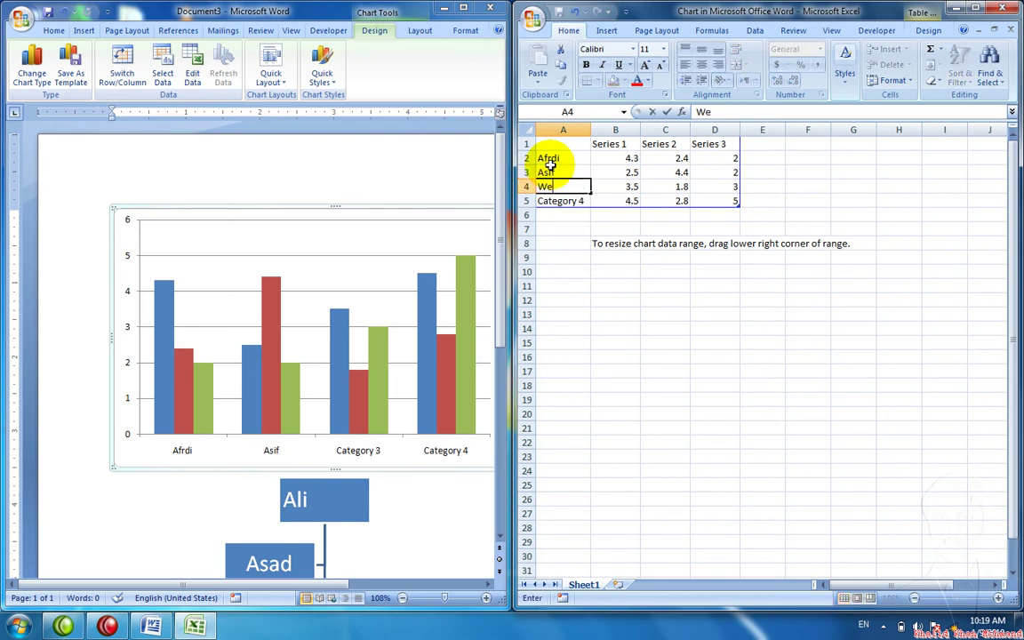
pyautogui.write('sal')
pyautogui.press('Return')
pyautogui.write('Kam')
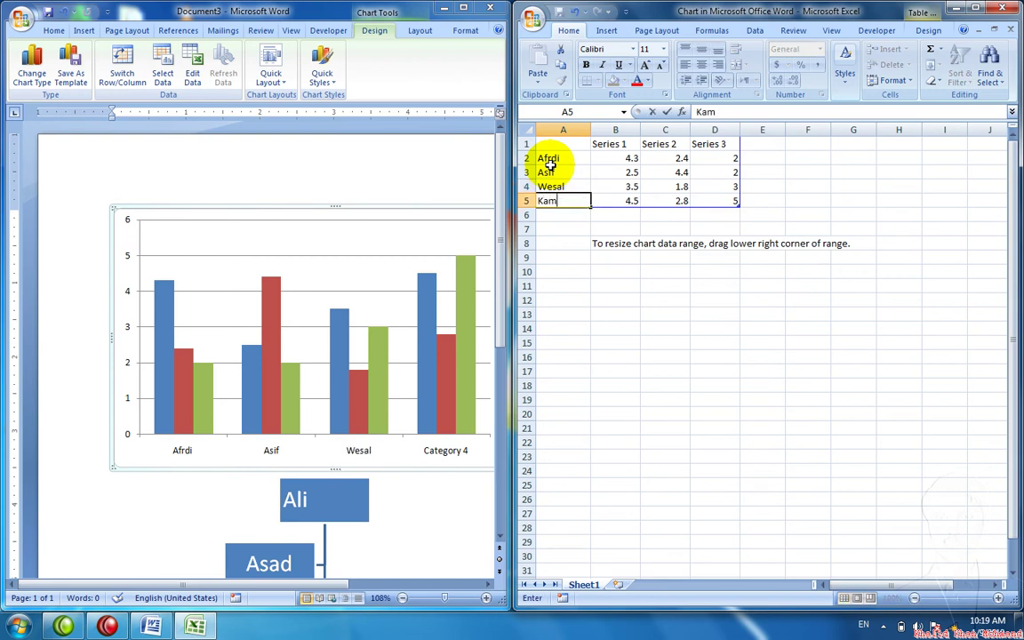
pyautogui.write('al')
pyautogui.press('Right')
# Enter the series headers Runs, Wkts and Overs in B1:D1
pyautogui.press('Up')
pyautogui.press('Up')
pyautogui.press('Up')
pyautogui.press('Up')
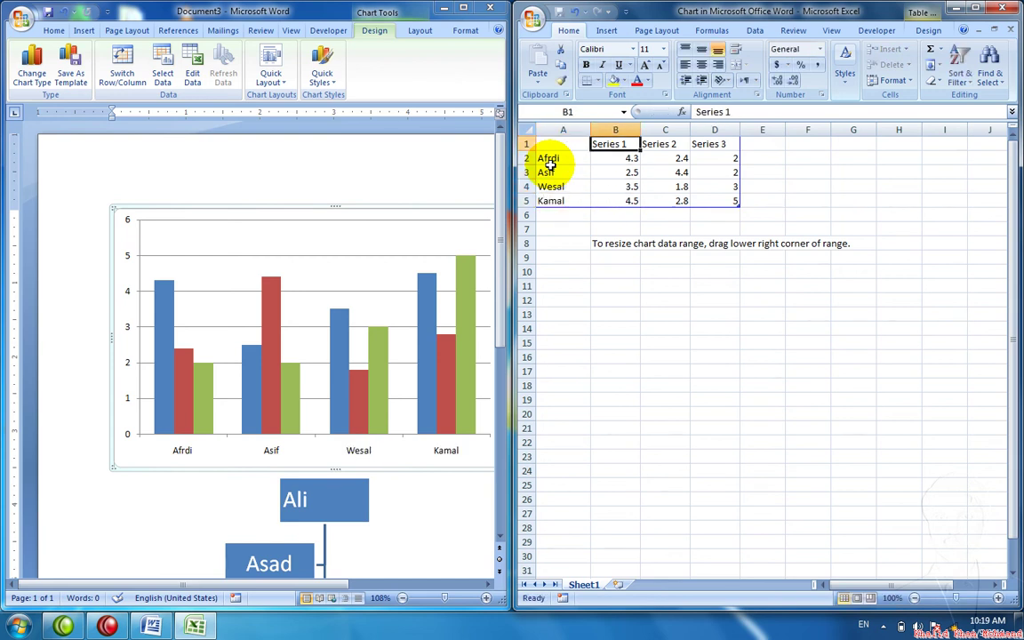
pyautogui.write('Rusn')
pyautogui.press('BackSpace')
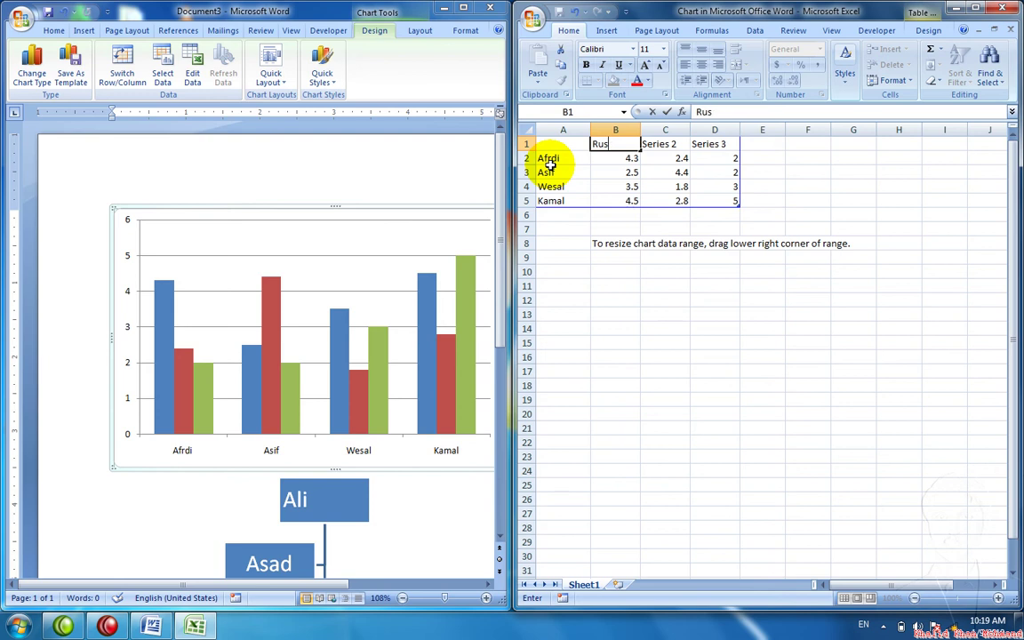
pyautogui.press('BackSpace')
pyautogui.write('ns')
pyautogui.press('Tab')
pyautogui.write('W')
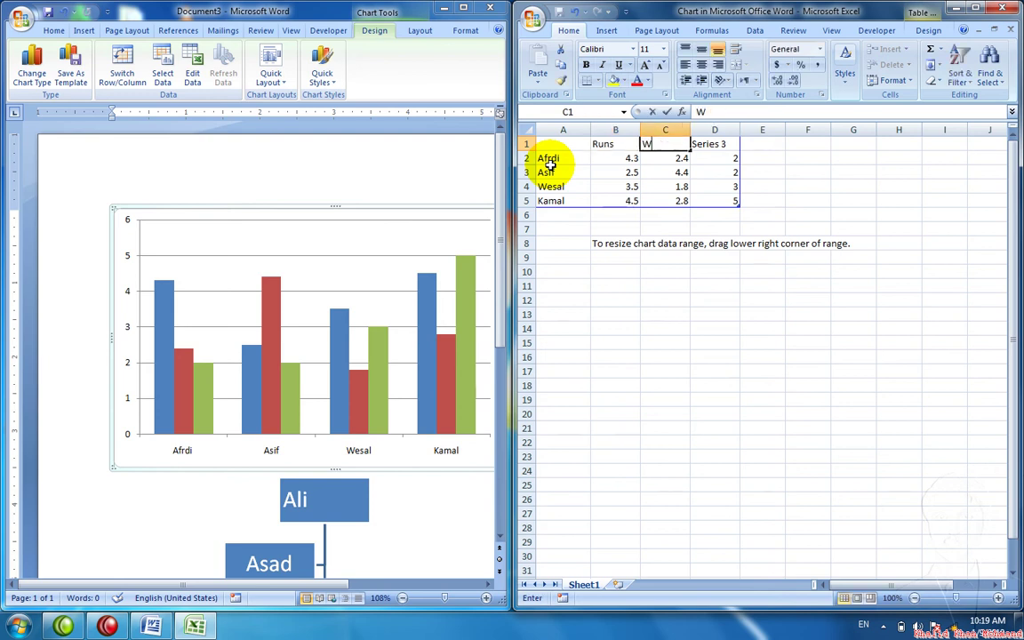
pyautogui.write('kts')
pyautogui.press('Tab')
pyautogui.write('O')
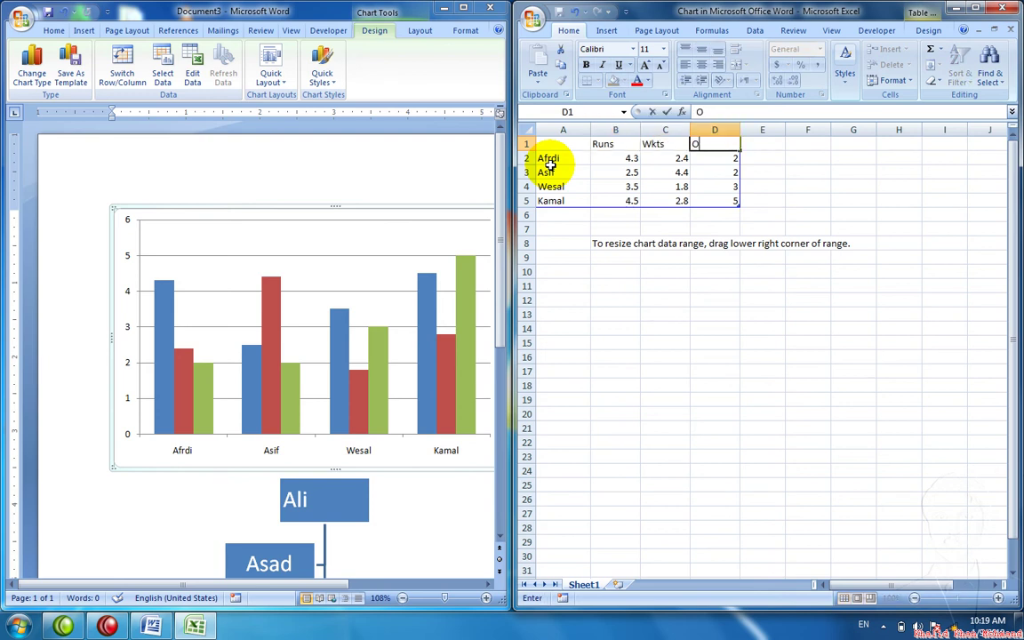
pyautogui.write('vers')
pyautogui.press('Return')
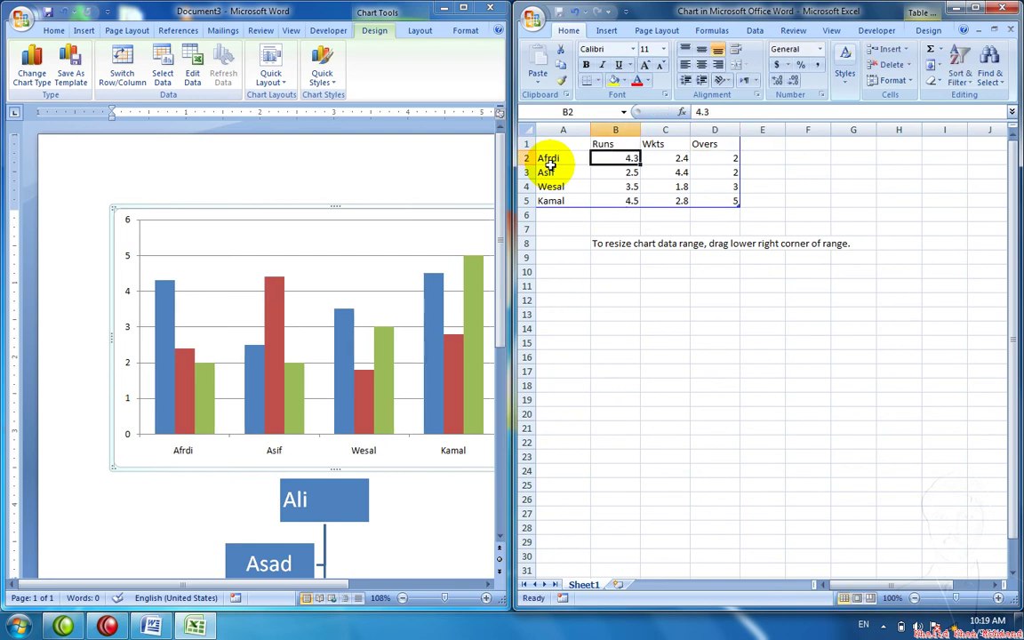
# Enter Afrdi's figures: 250 runs, 1 wicket and 8 overs
pyautogui.write('250')
pyautogui.press('Tab')
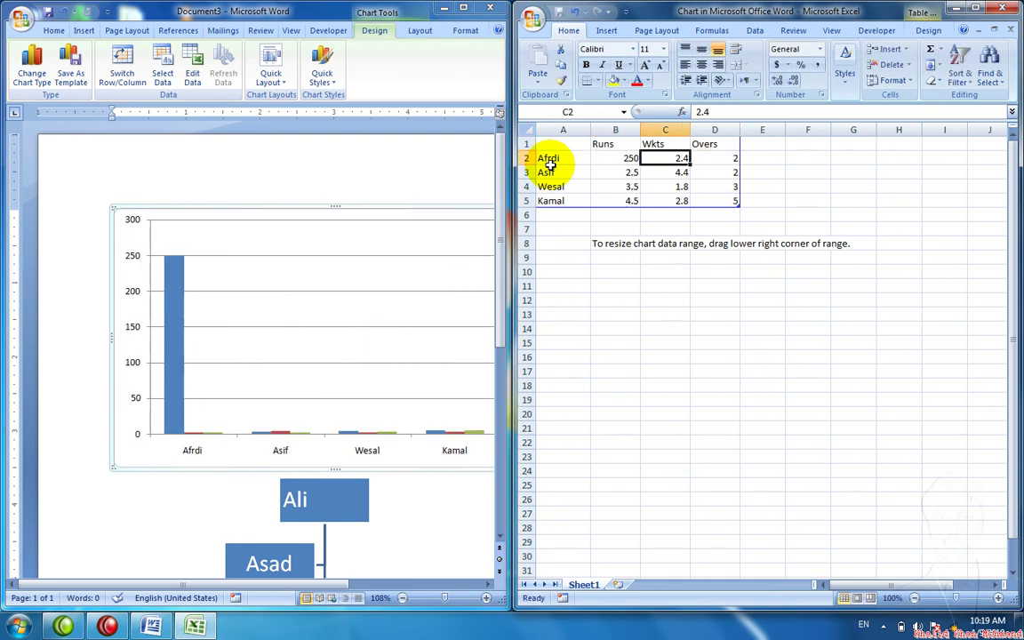
pyautogui.write('8')
pyautogui.press('Tab')
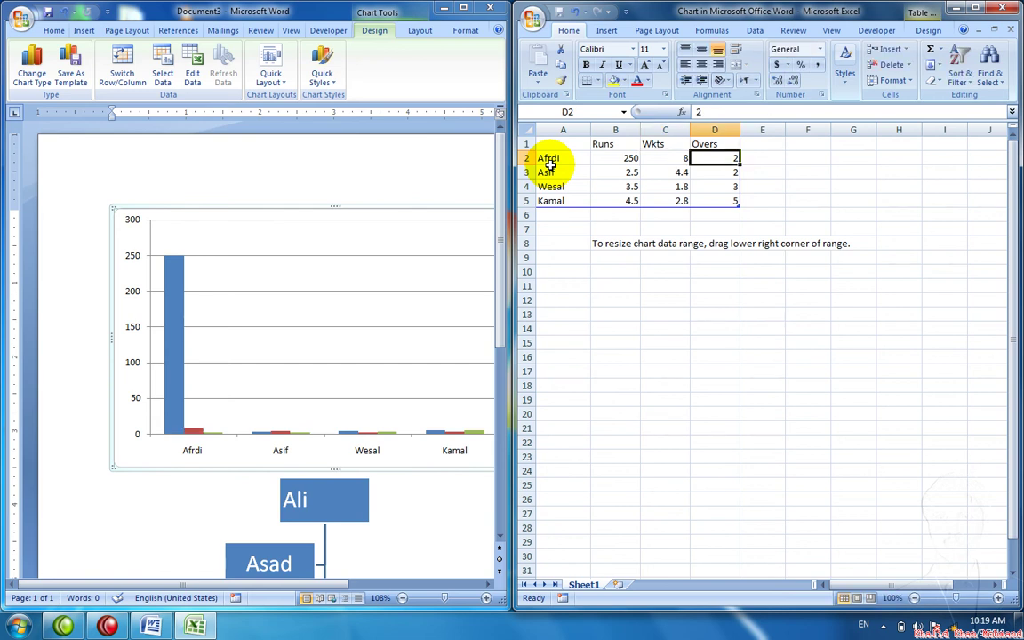
pyautogui.press('Left')
pyautogui.write('1')
pyautogui.press('Tab')
pyautogui.write('8')
pyautogui.press('Return')
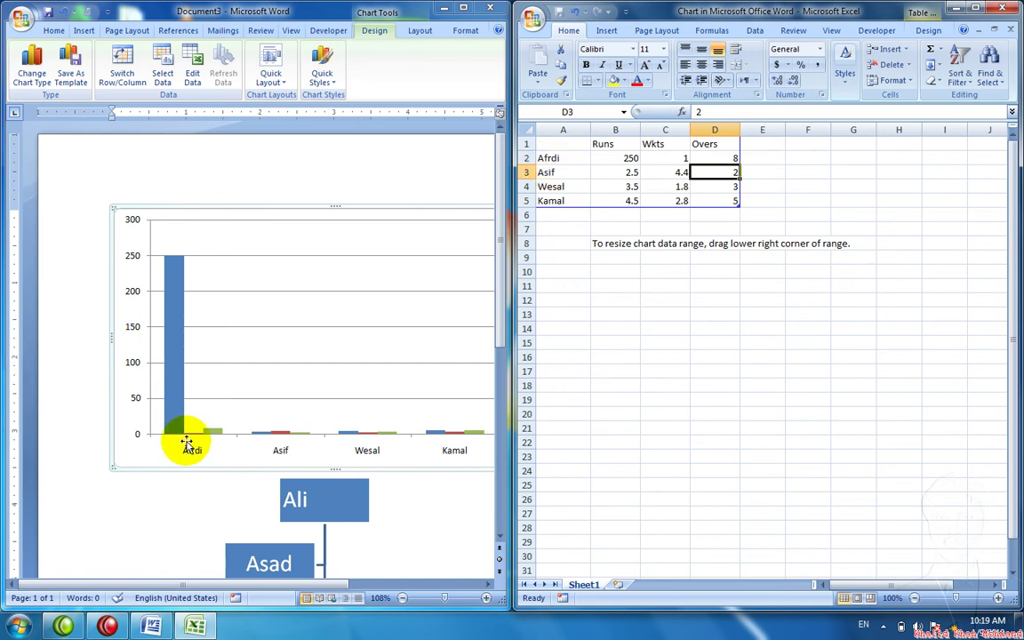
# Enter wickets 2, 3 and 4 for Asif, Wesal and Kamal
pyautogui.moveTo(180, 411)
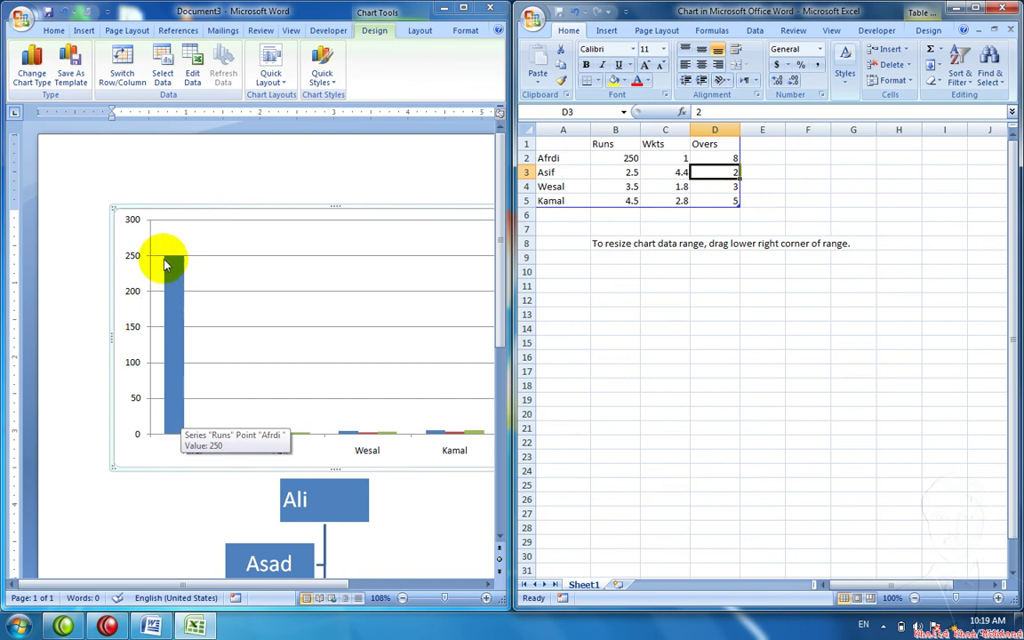
pyautogui.press('Left')
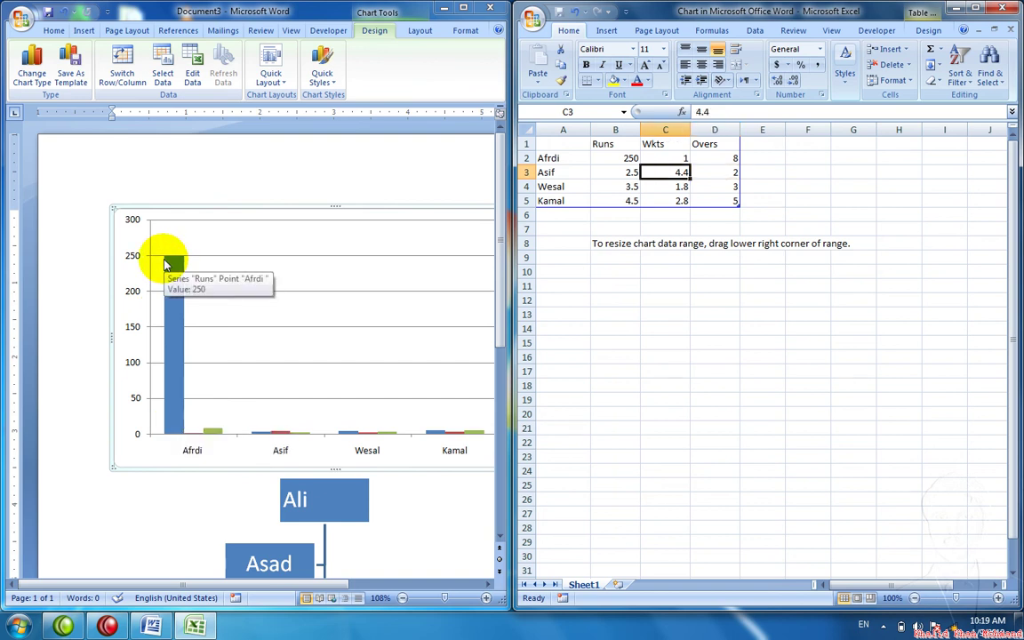
pyautogui.write('2')
pyautogui.press('Return')
pyautogui.write('3')
pyautogui.press('Return')
pyautogui.write('4')
pyautogui.press('Return')
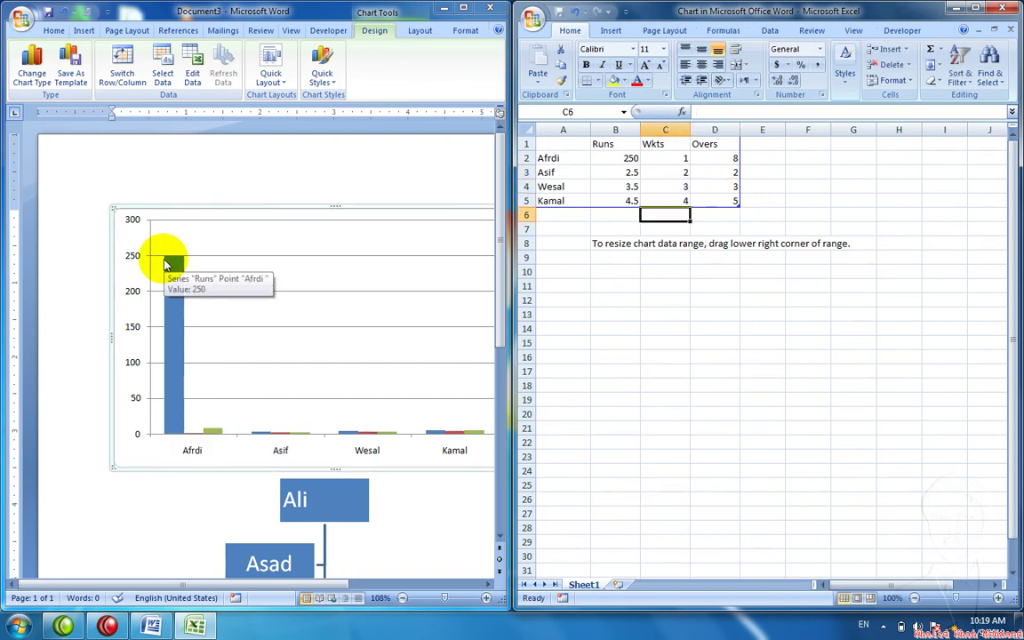
# Enter runs 150, 35 and 23 for Asif, Wesal and Kamal, plus Asif's 7 overs
pyautogui.press('Left')
pyautogui.press('Up')
pyautogui.press('Up')
pyautogui.press('Up')
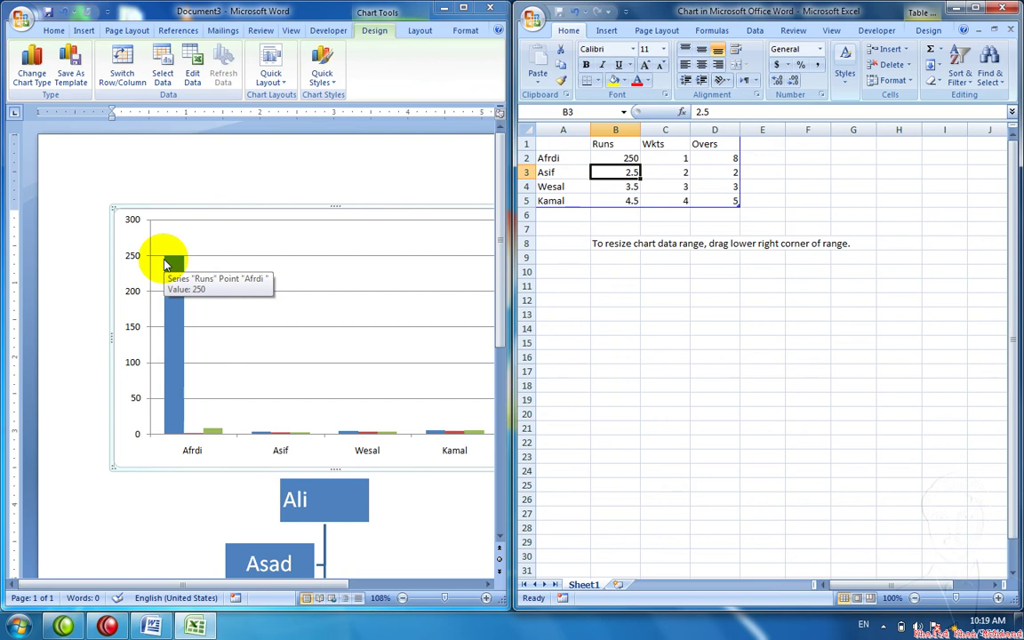
pyautogui.write('150')
pyautogui.press('Tab')
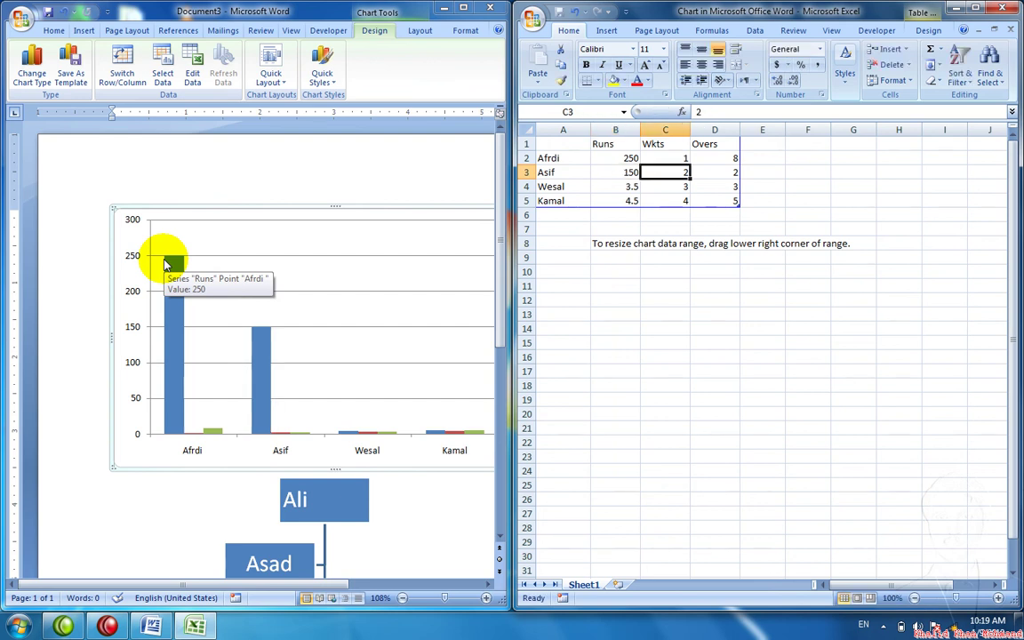
pyautogui.press('Tab')
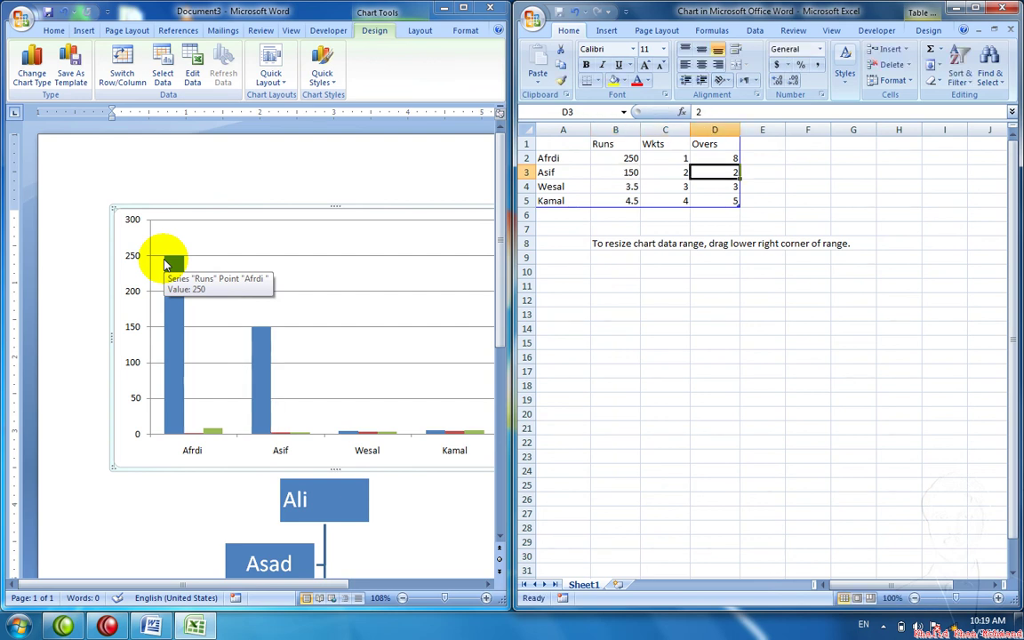
pyautogui.write('7')
pyautogui.press('Return')
pyautogui.press('Left')
pyautogui.press('Left')
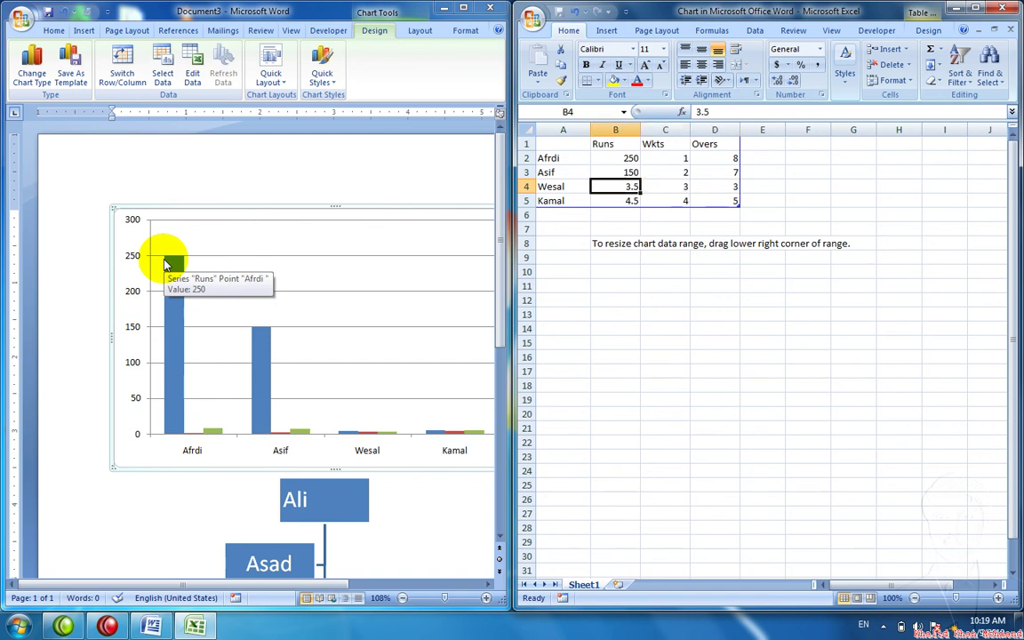
pyautogui.write('35')
pyautogui.press('Tab')
pyautogui.press('Left')
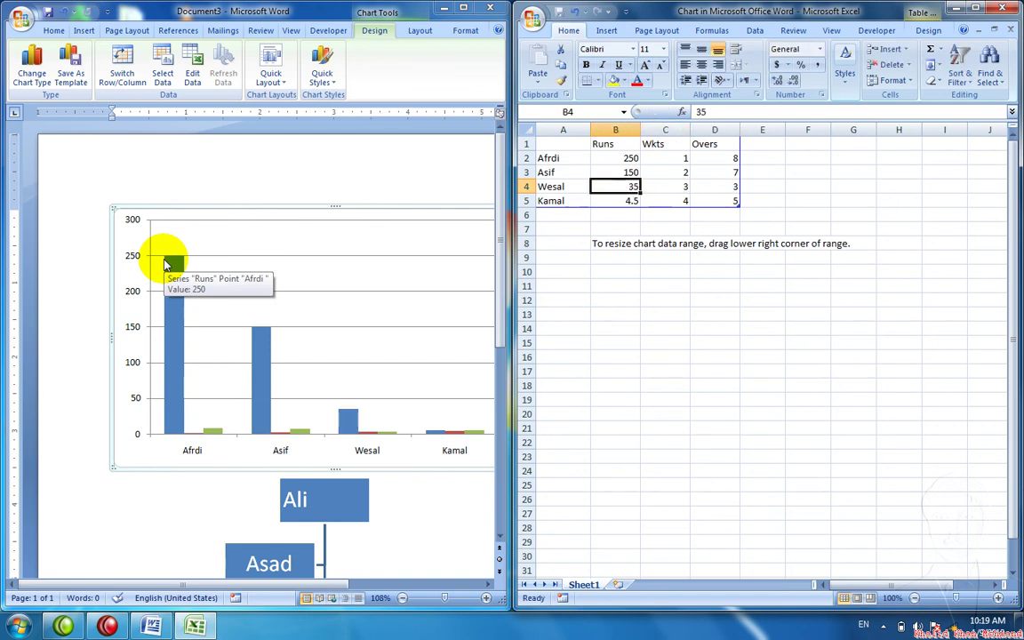
pyautogui.press('Down')
pyautogui.write('23')
pyautogui.press('Tab')
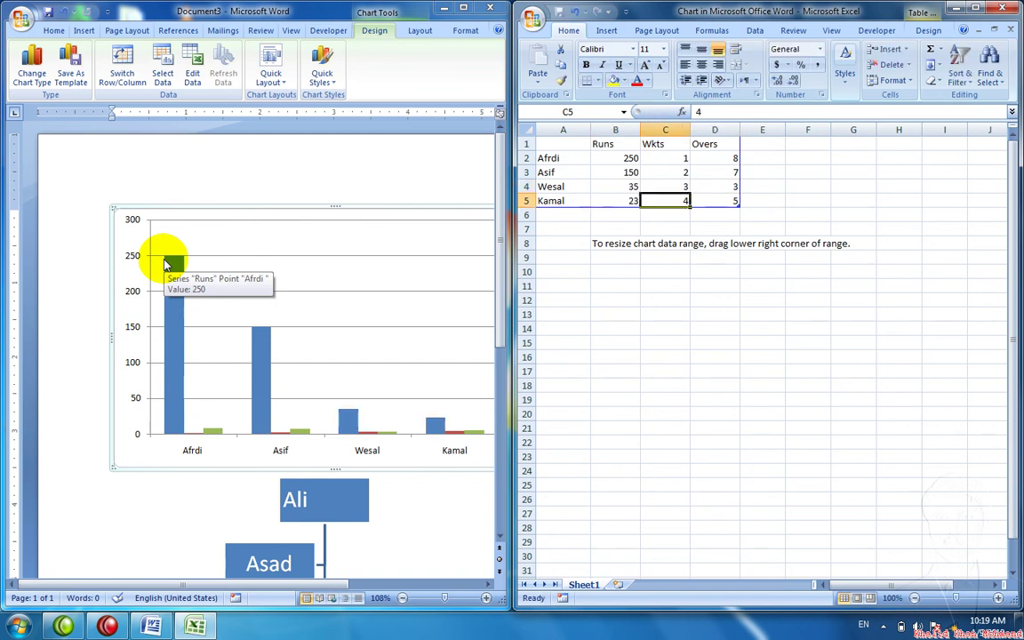
pyautogui.press('Tab')
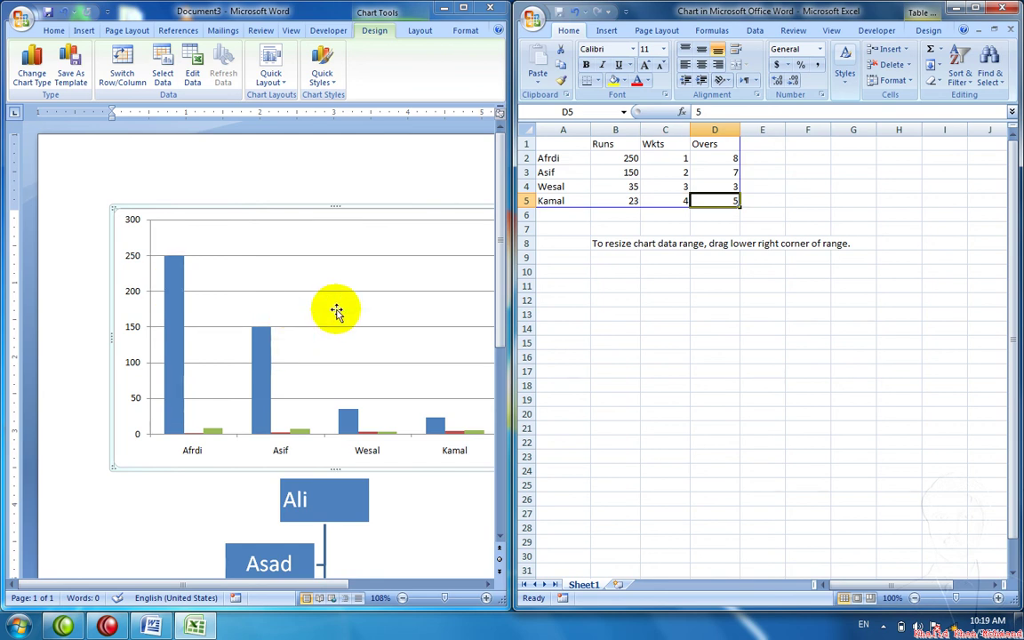
# Close the Excel chart data window to view the updated Runs, Wkts, Overs chart in Word
pyautogui.click(1016, 9)
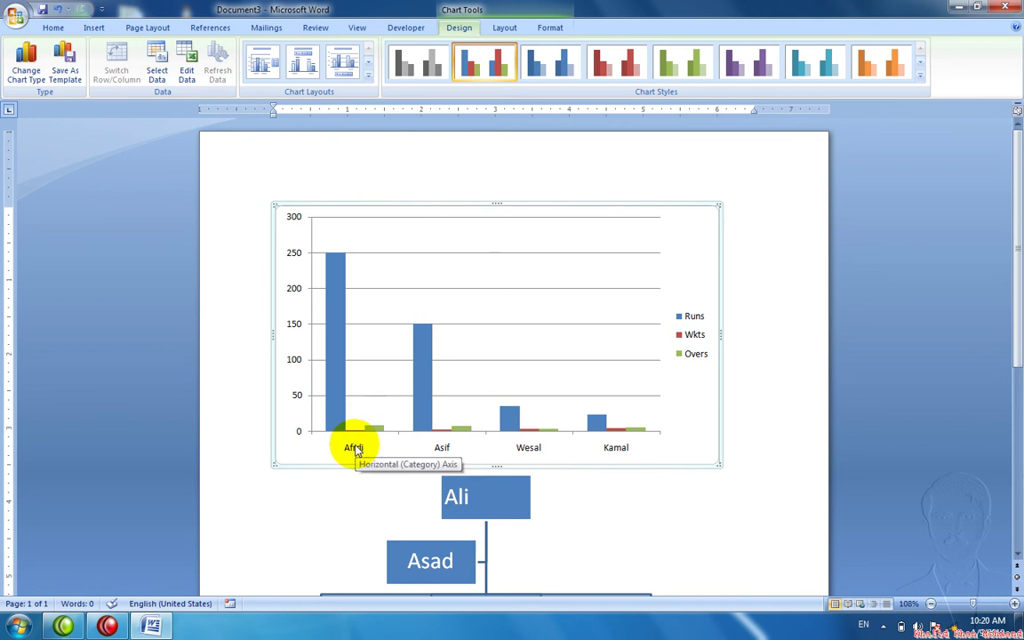
pyautogui.moveTo(338, 365)
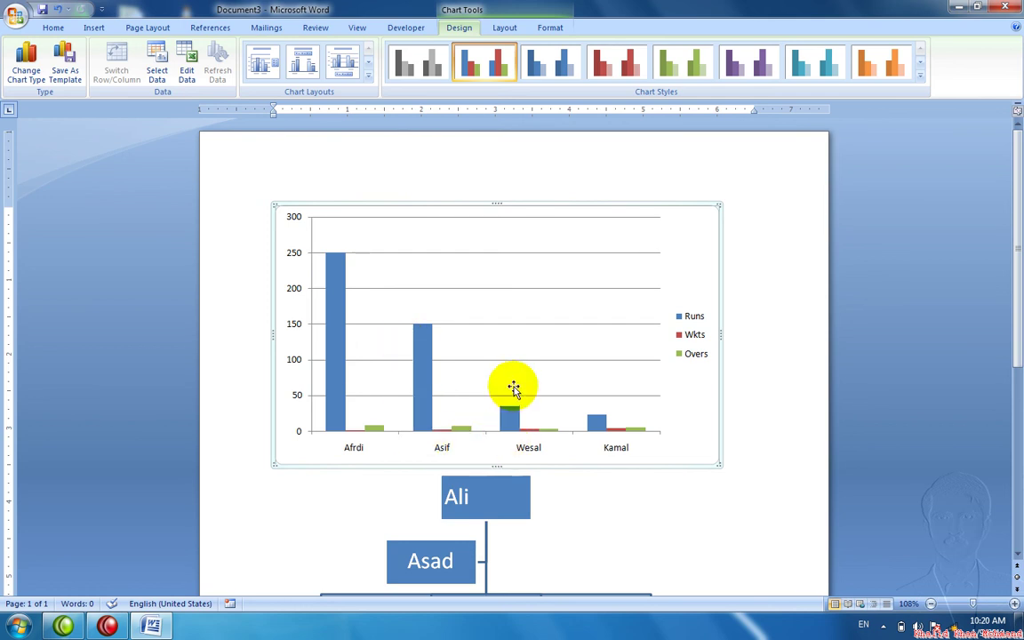
# Apply the dark chart style with black background and glossy green bars
pyautogui.click(920, 75)
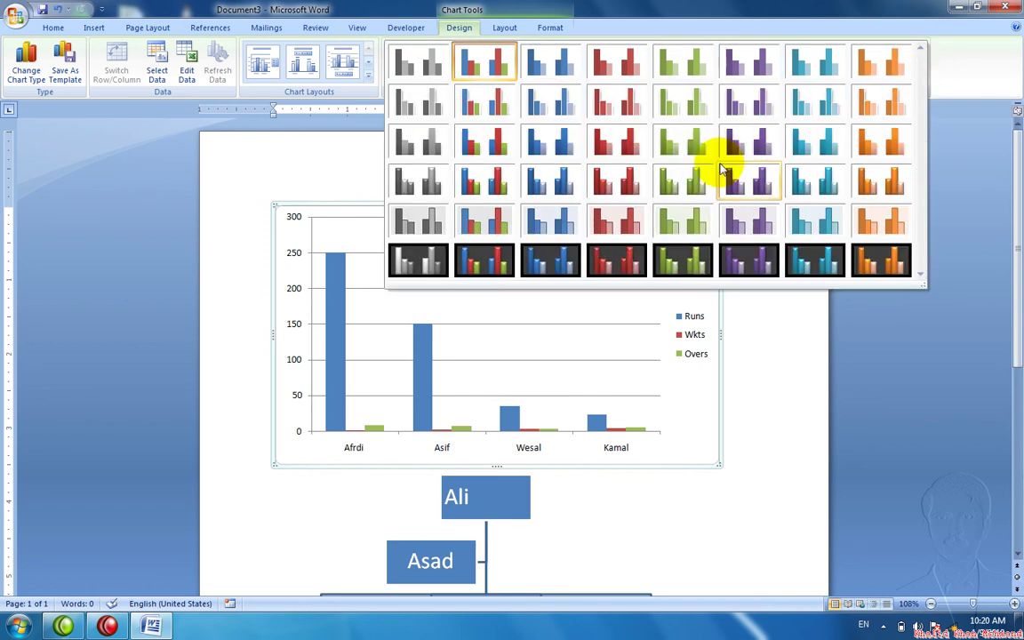
pyautogui.click(681, 259)
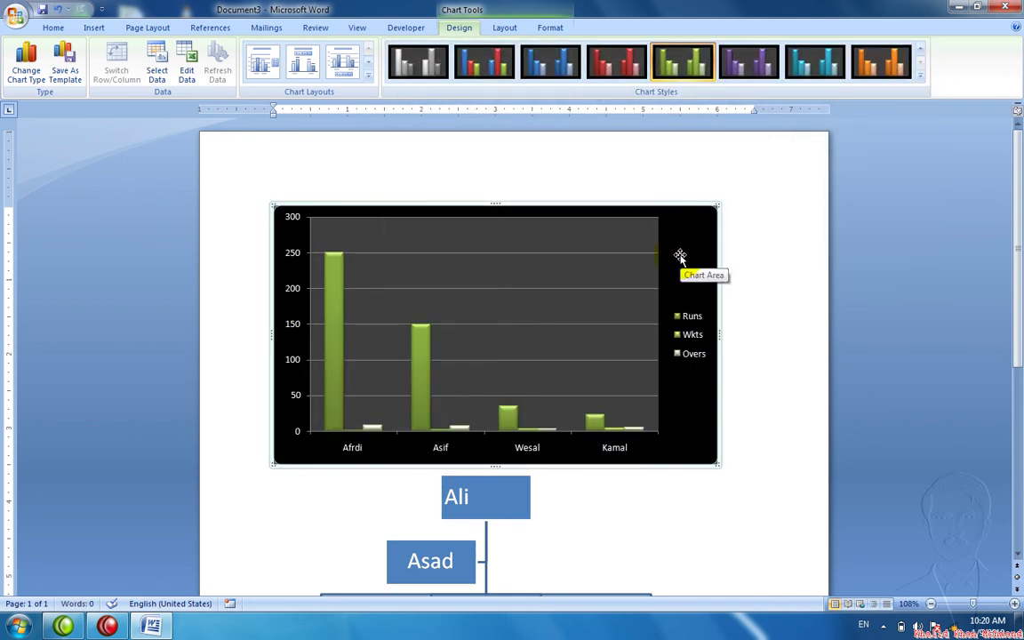
pyautogui.click(522, 27)
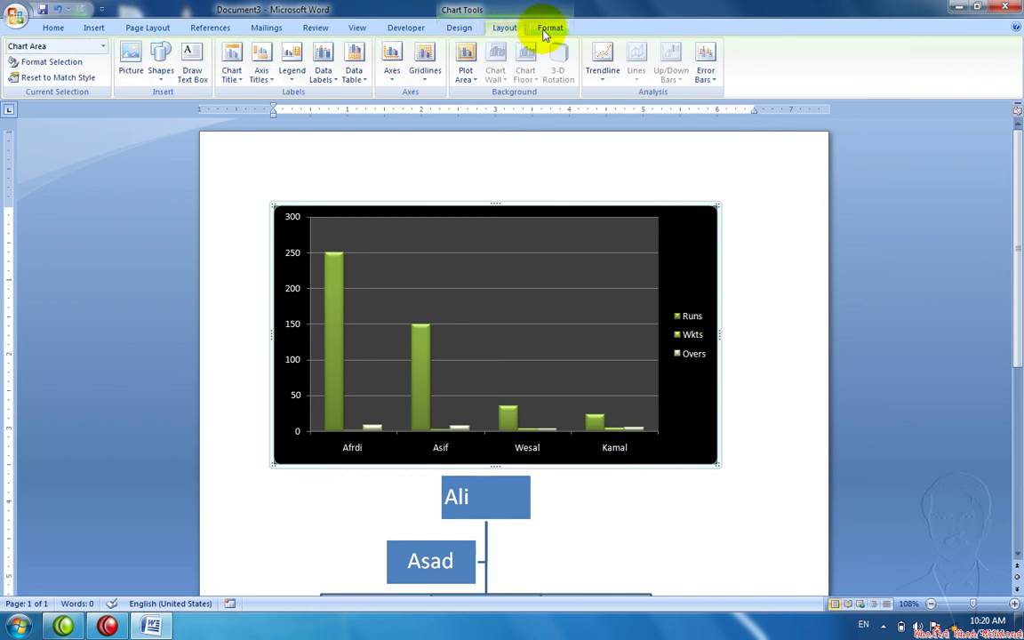
pyautogui.click(551, 31)
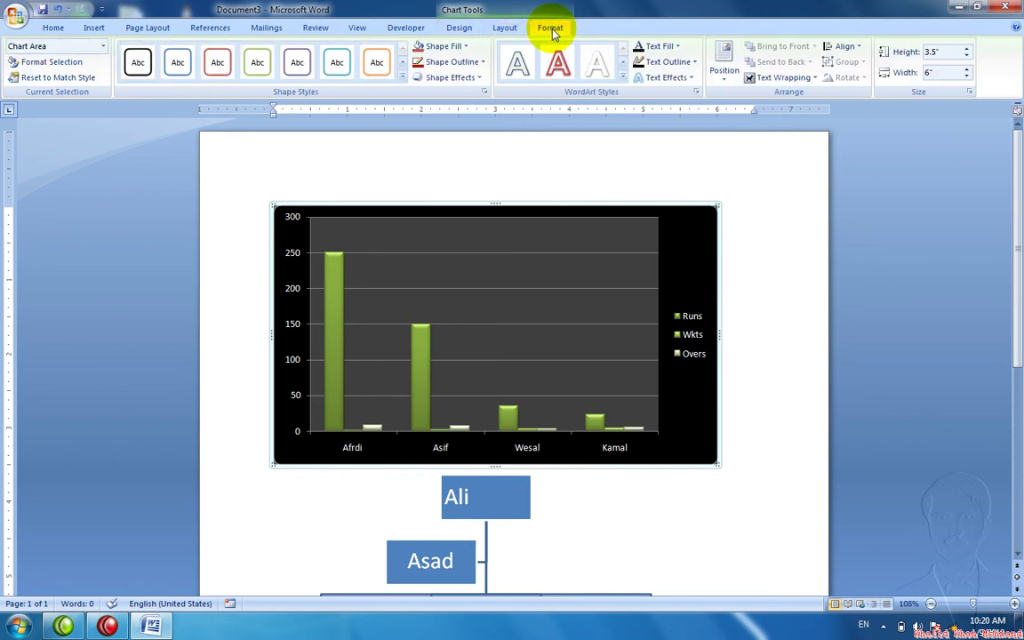
pyautogui.click(89, 27)
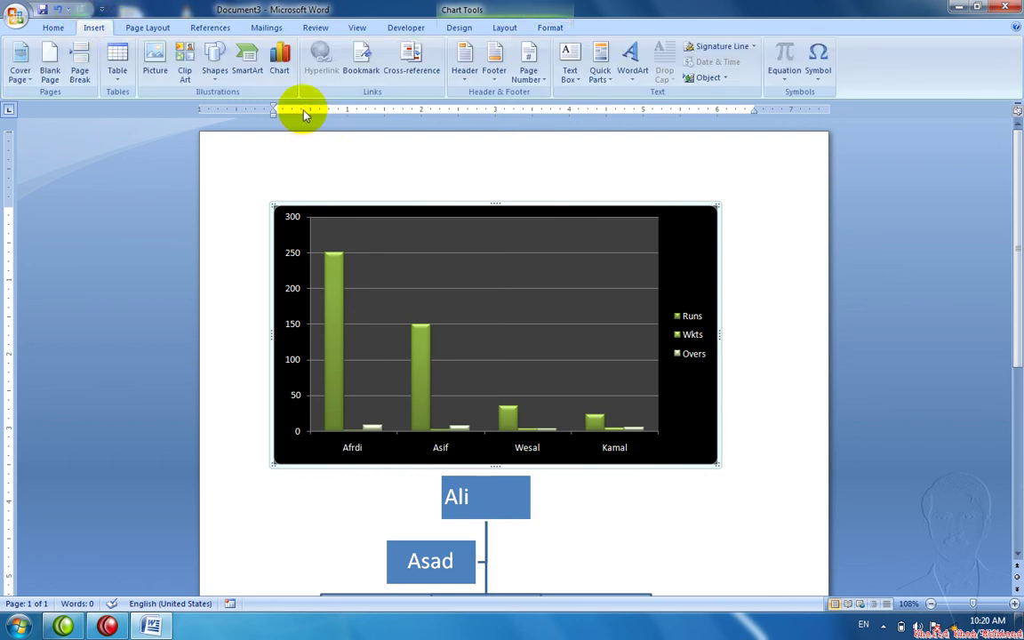